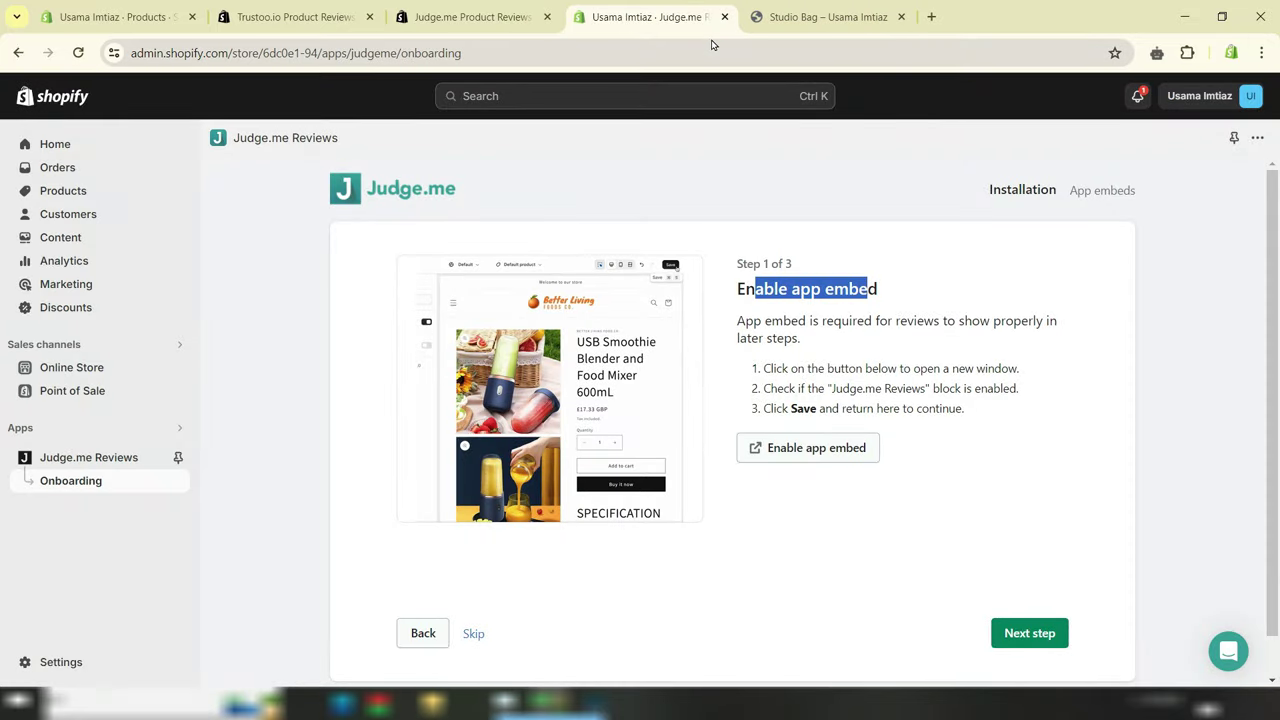
Advance Judge.me onboarding and add the Review Widget to the Studio Bag product template.
{"action": "left_click", "coordinate": [1018, 633]}
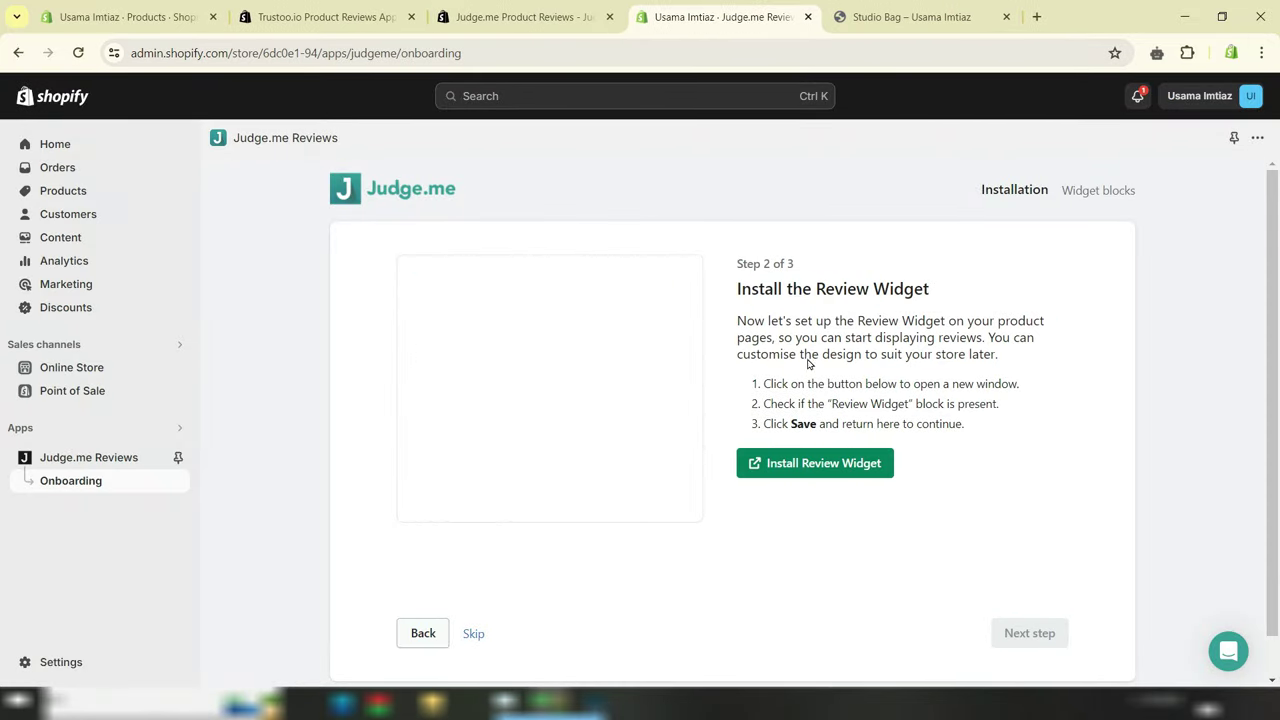
{"action": "left_click_drag", "start_coordinate": [749, 293], "coordinate": [904, 290]}
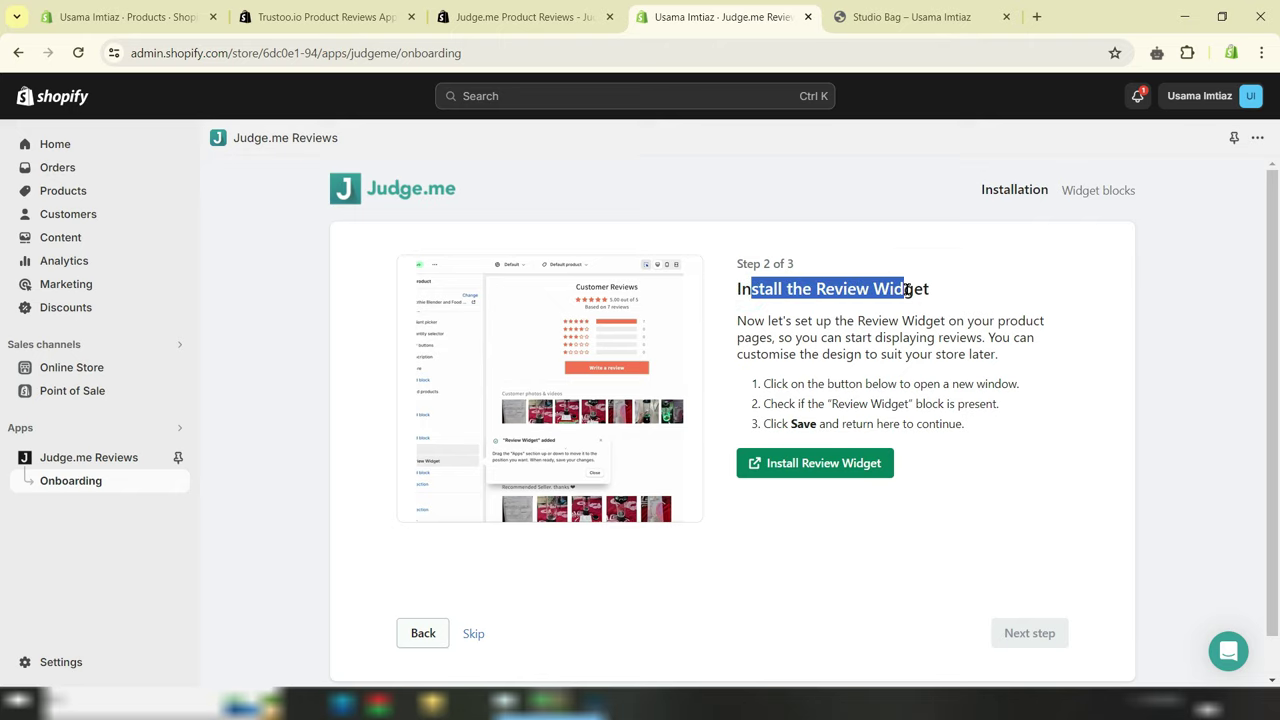
{"action": "left_click", "coordinate": [830, 458]}
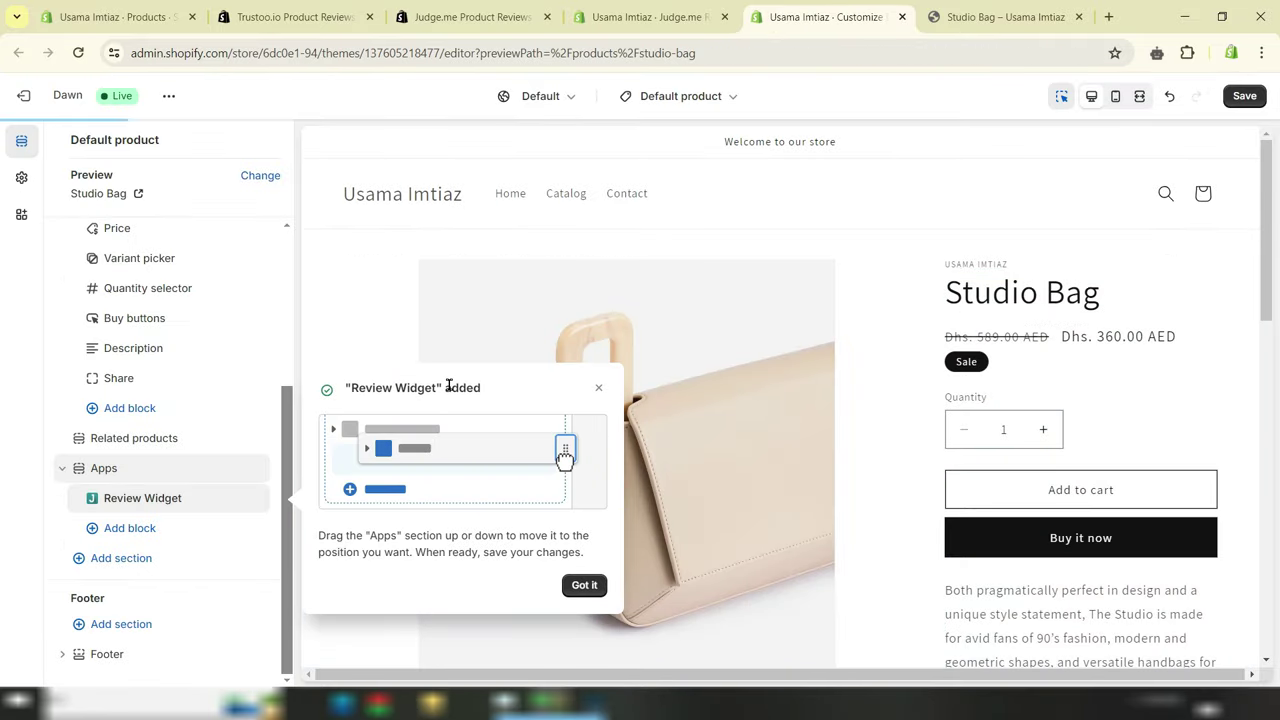
{"action": "left_click", "coordinate": [584, 587]}
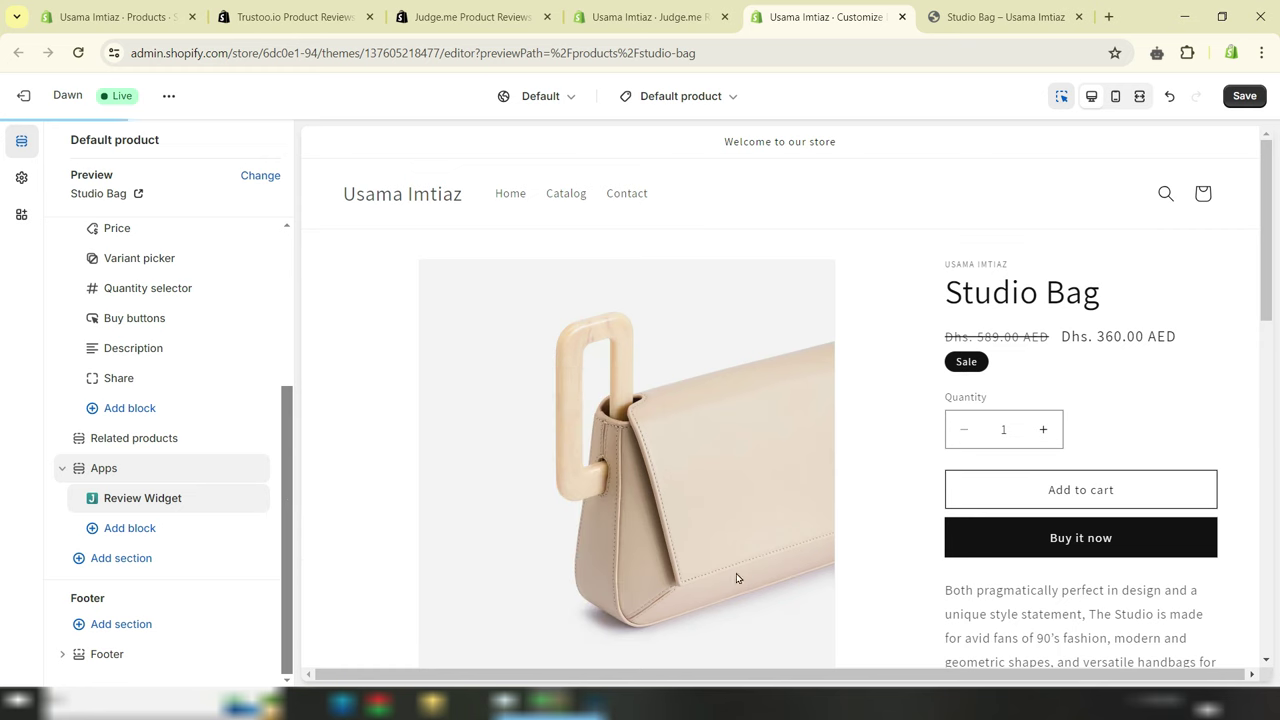
Save the theme with the Review Widget and return to onboarding Step 3.
{"action": "left_click", "coordinate": [1238, 98]}
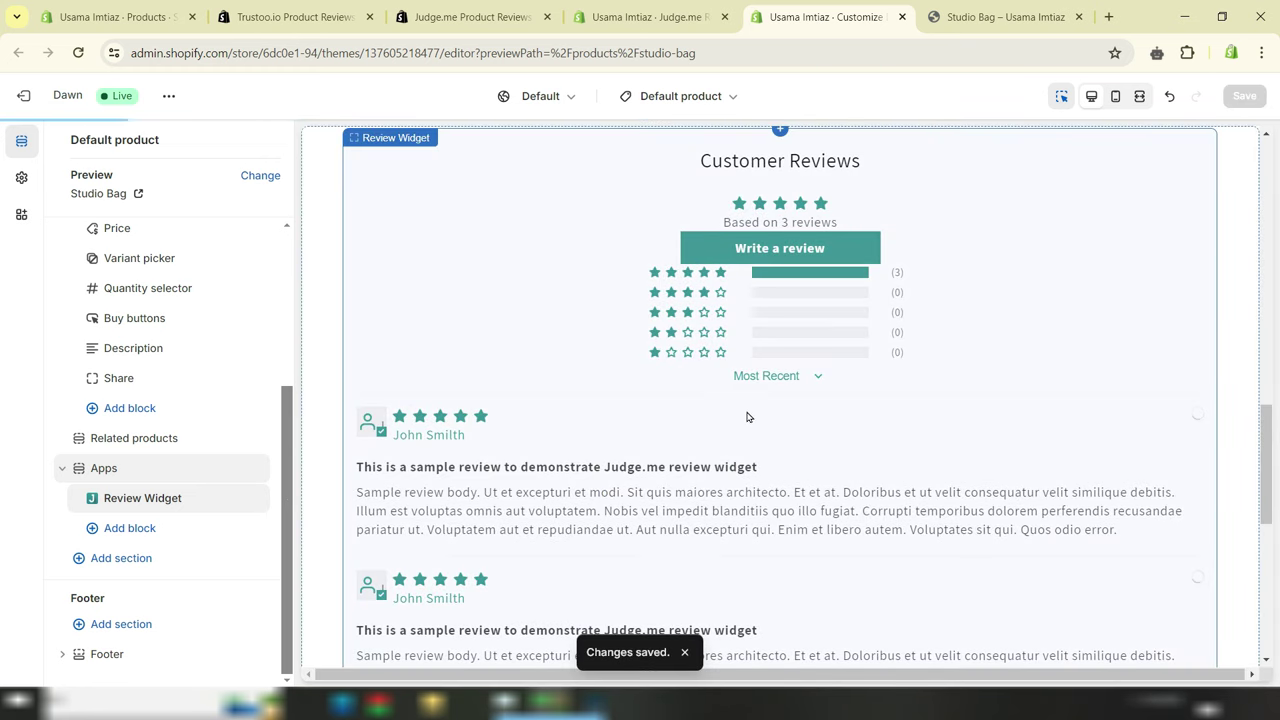
{"action": "scroll", "coordinate": [725, 405], "scroll_direction": "down", "scroll_amount": 2}
{"action": "scroll", "coordinate": [723, 409], "scroll_direction": "up", "scroll_amount": 3}
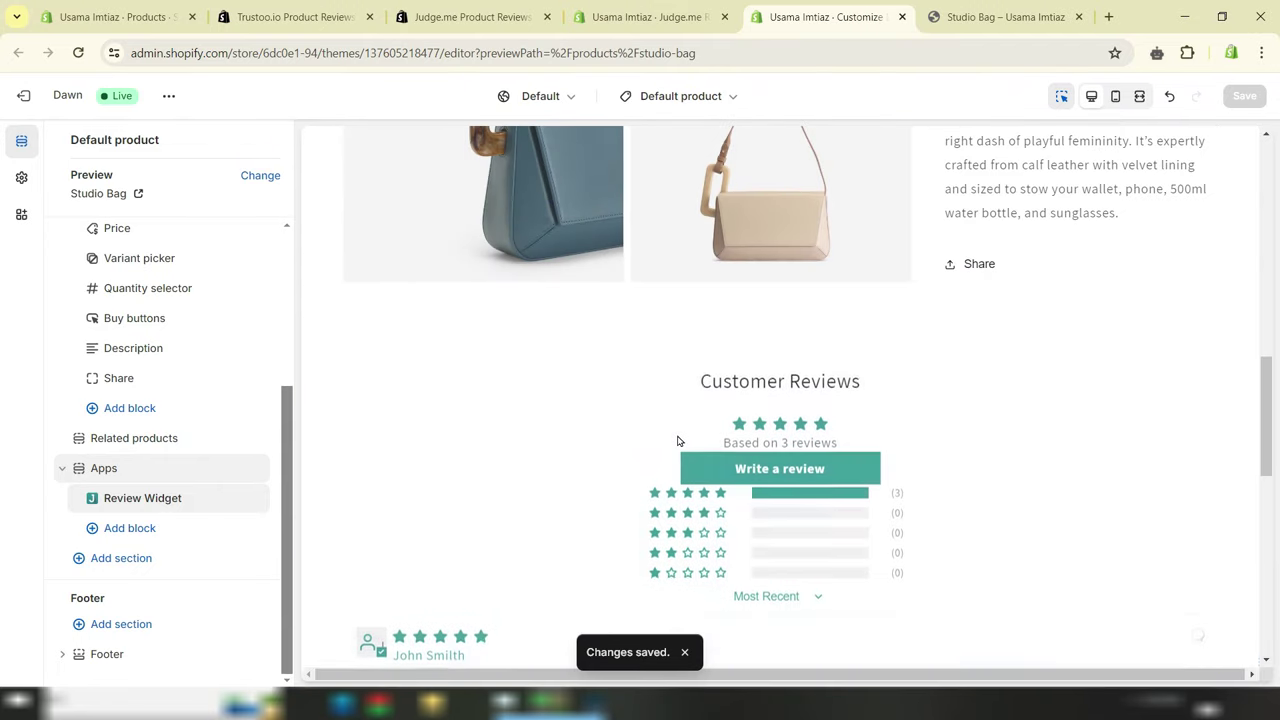
{"action": "left_click", "coordinate": [902, 16]}
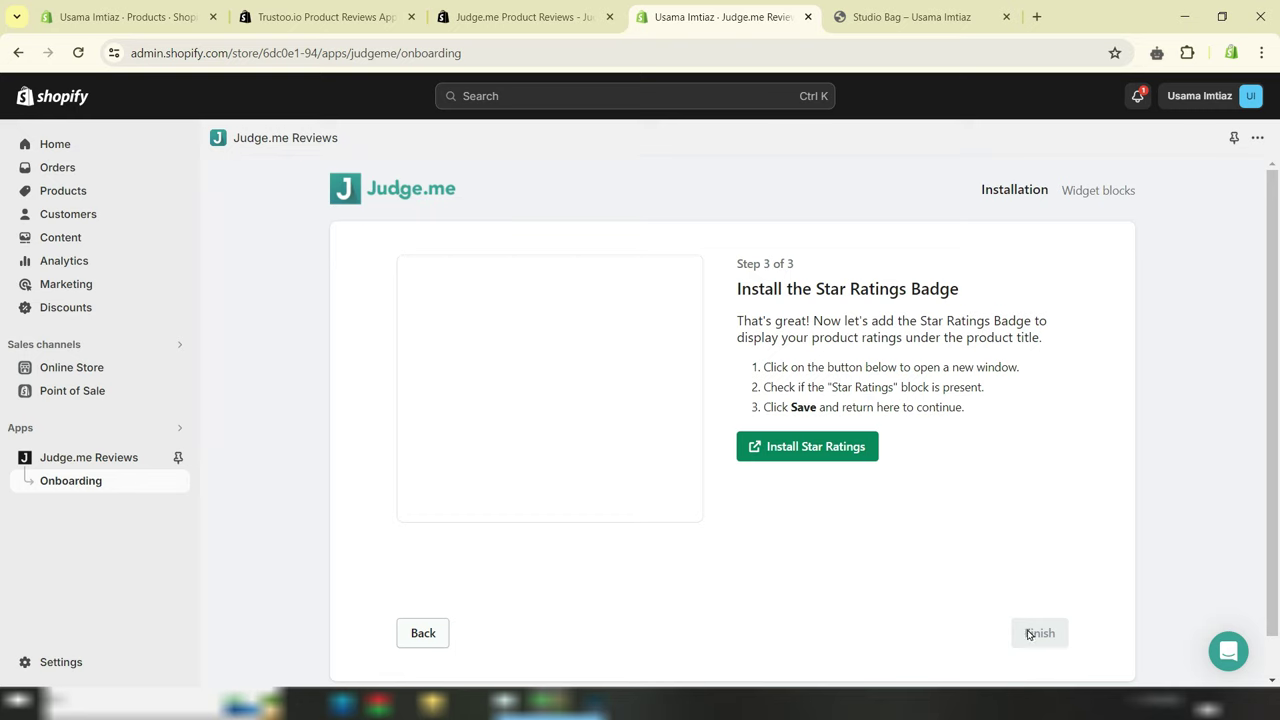
Add the Star Ratings badge to the product page in the theme editor.
{"action": "left_click_drag", "start_coordinate": [741, 265], "coordinate": [794, 265]}
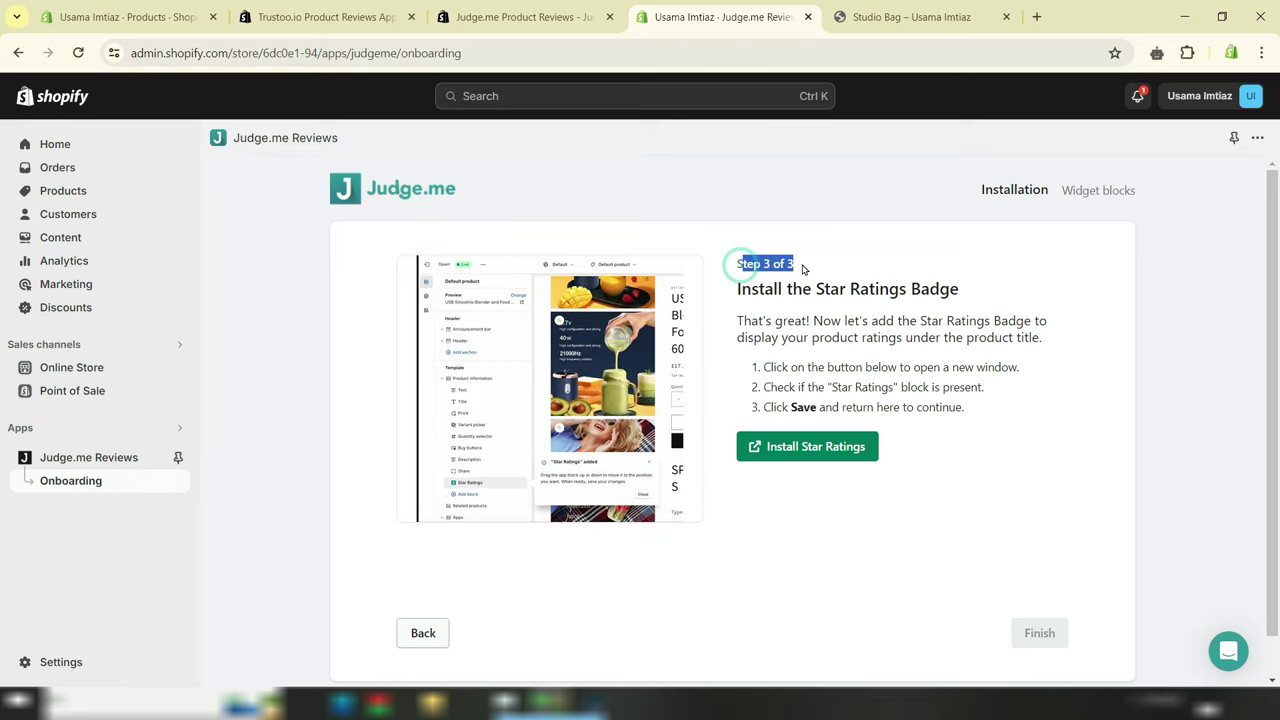
{"action": "left_click", "coordinate": [792, 450]}
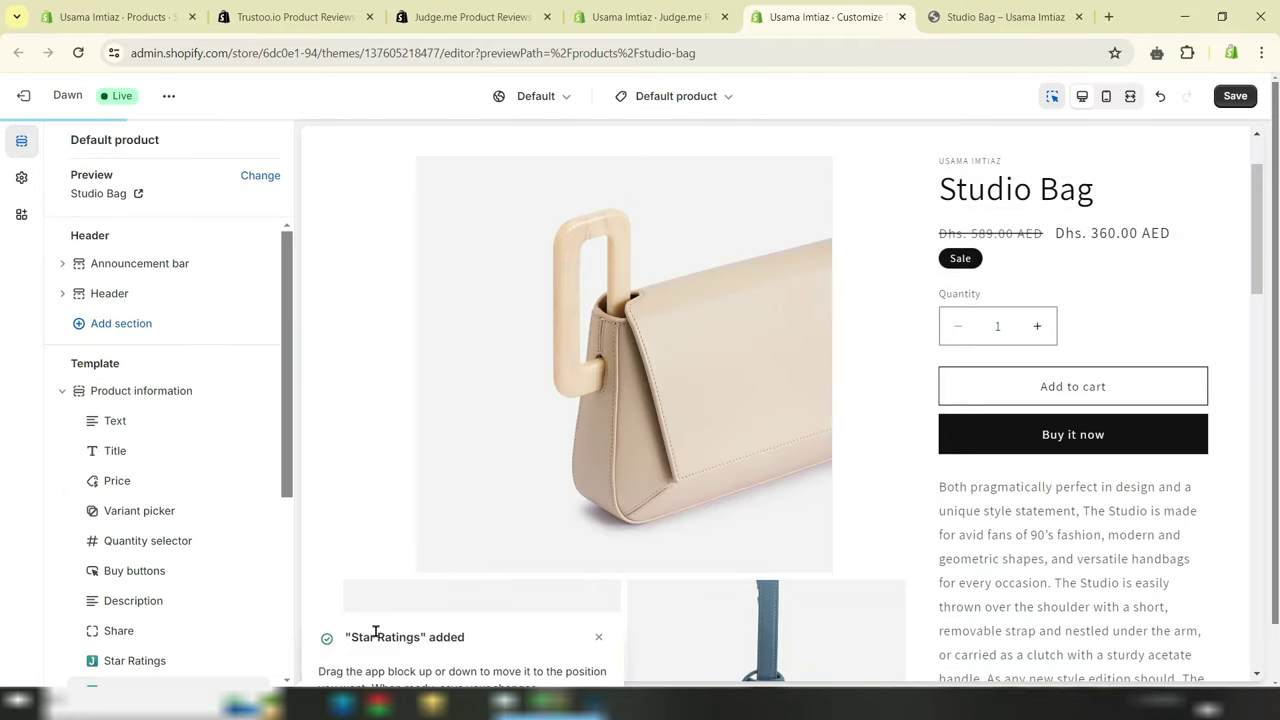
{"action": "left_click_drag", "start_coordinate": [376, 632], "coordinate": [448, 626]}
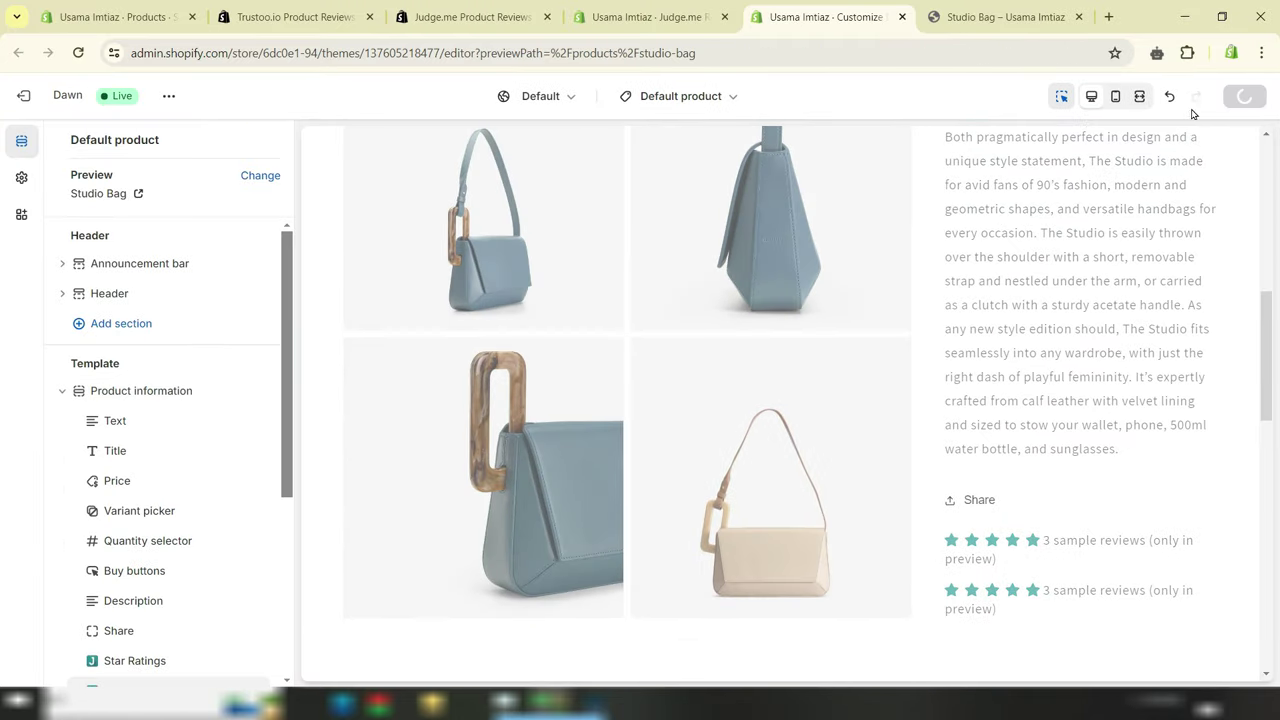
Save the theme with the star ratings and finish the Judge.me onboarding.
{"action": "left_click", "coordinate": [1236, 96]}
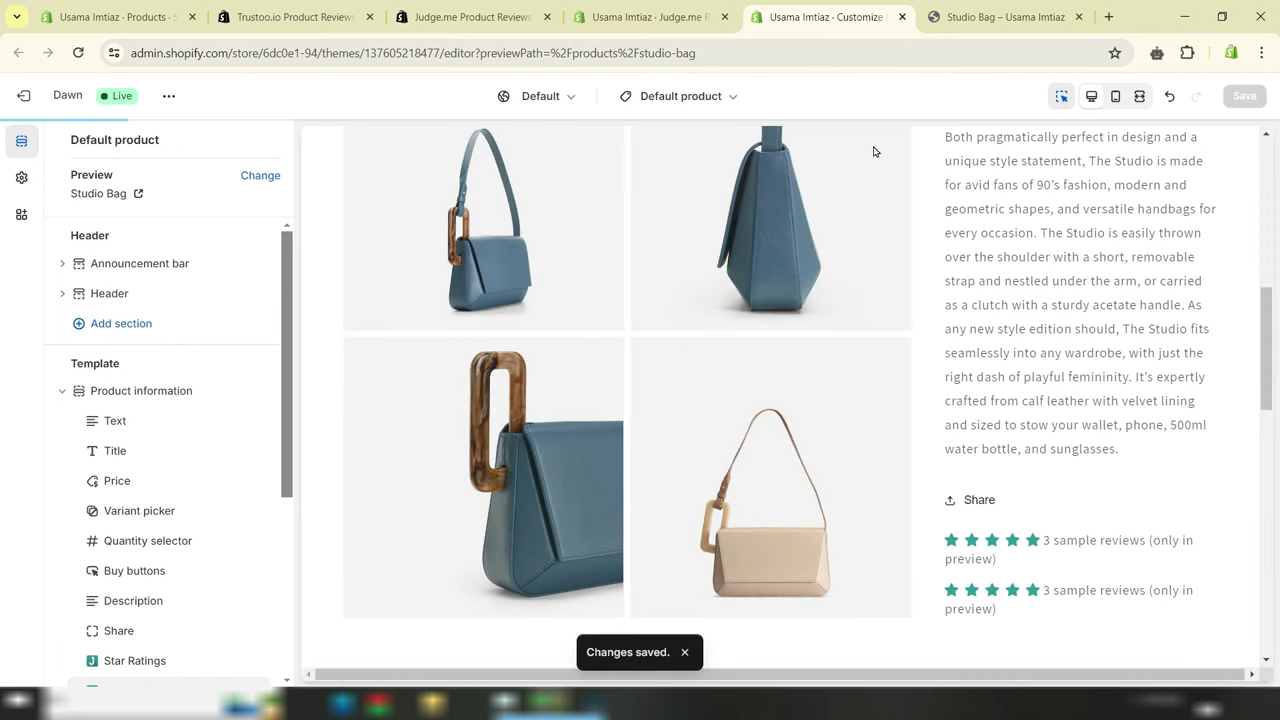
{"action": "left_click", "coordinate": [901, 17]}
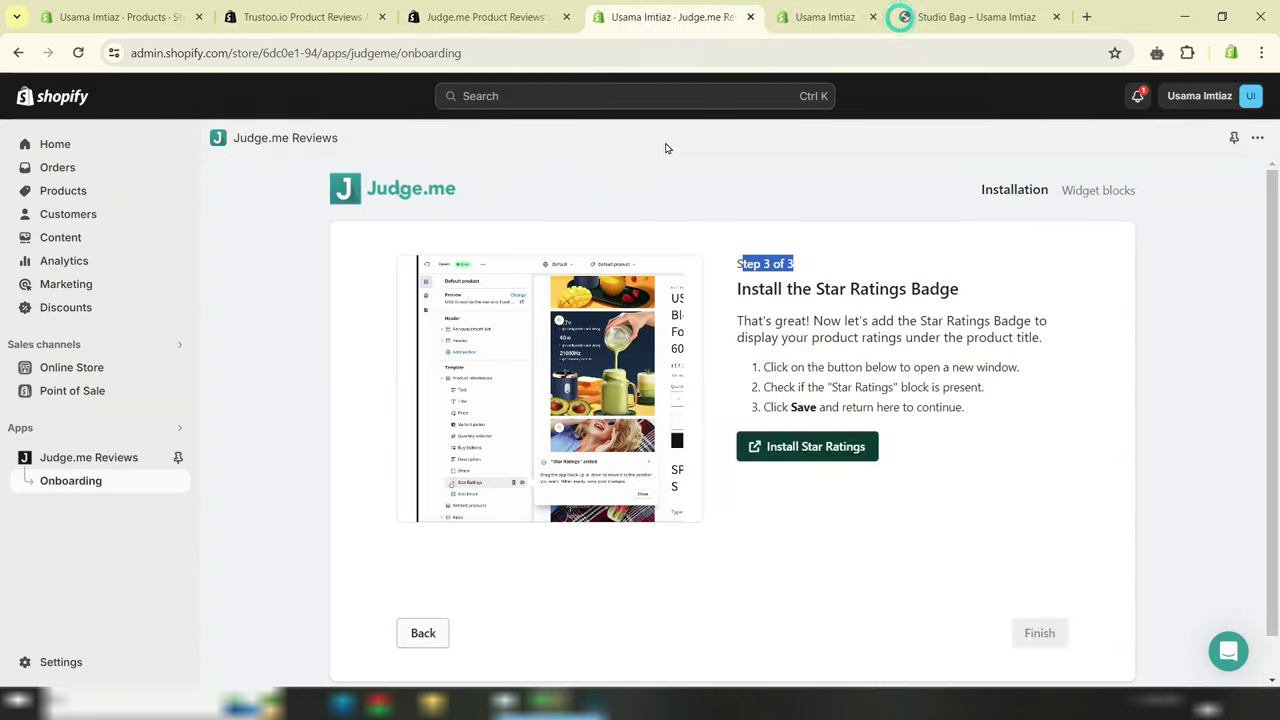
{"action": "left_click", "coordinate": [1040, 632]}
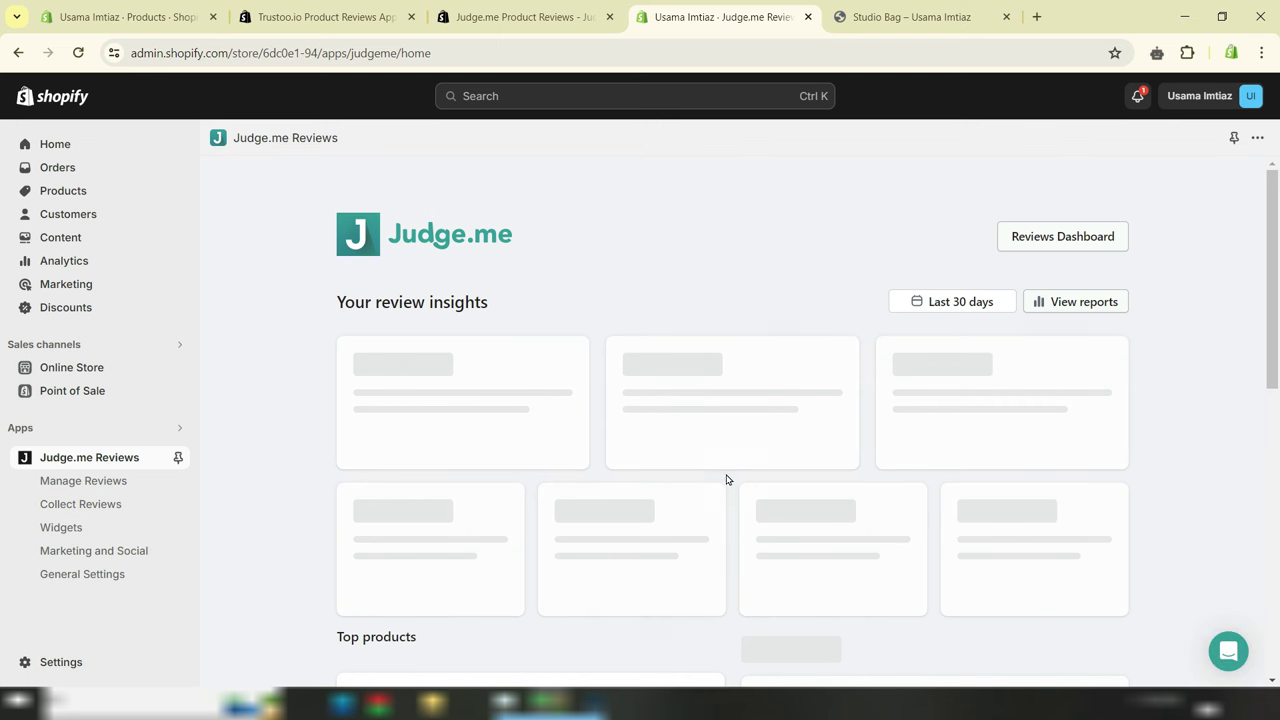
Return to the Judge.me admin and open its Manage Reviews page.
{"action": "left_click", "coordinate": [315, 16]}
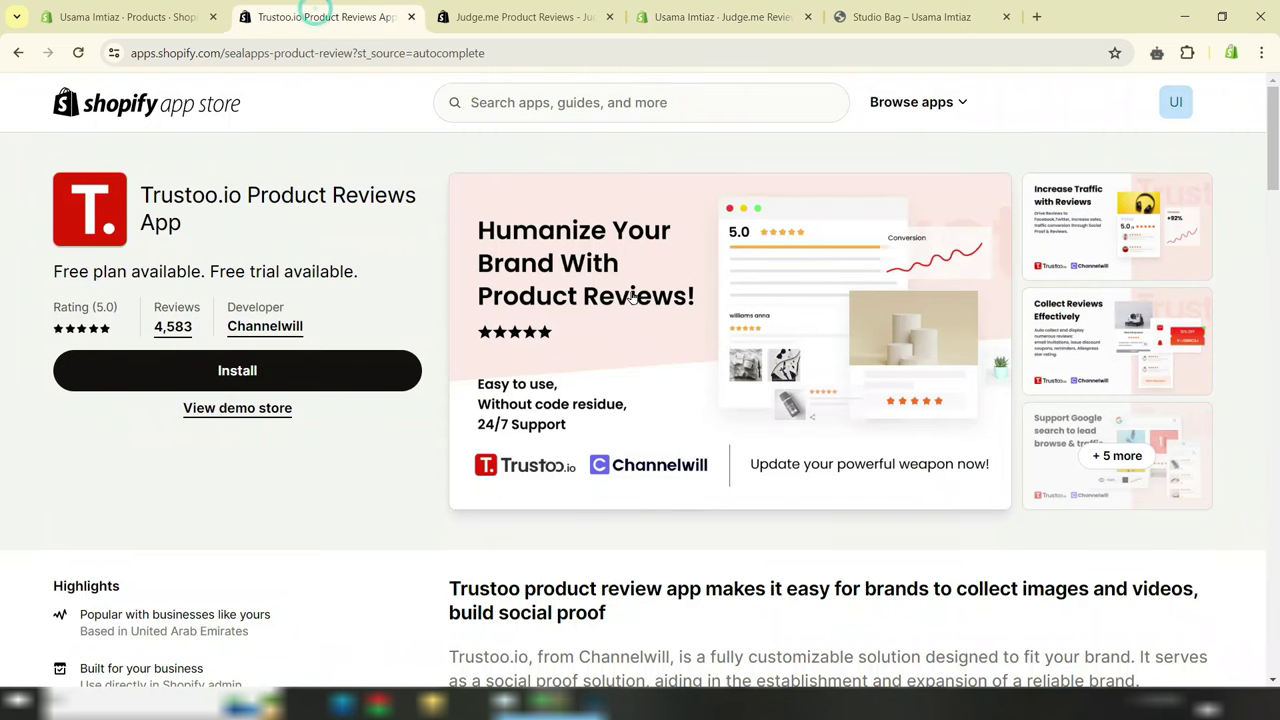
{"action": "left_click", "coordinate": [494, 6]}
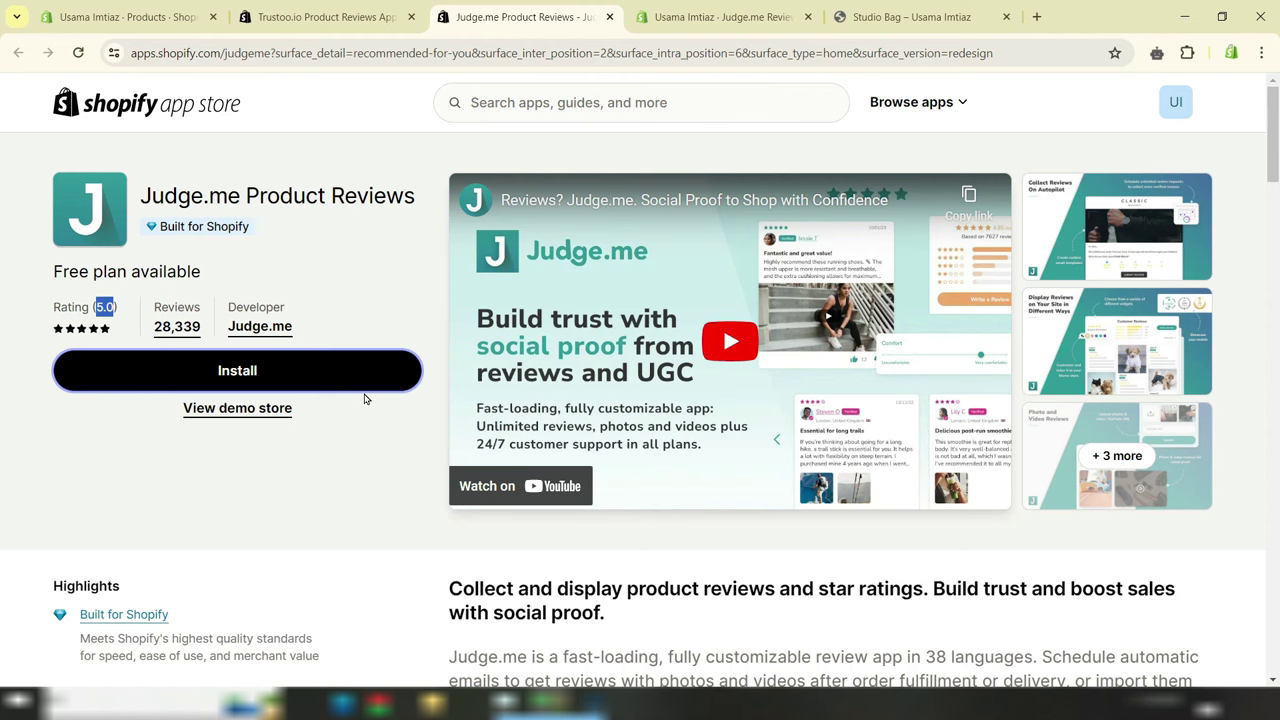
{"action": "left_click", "coordinate": [722, 16]}
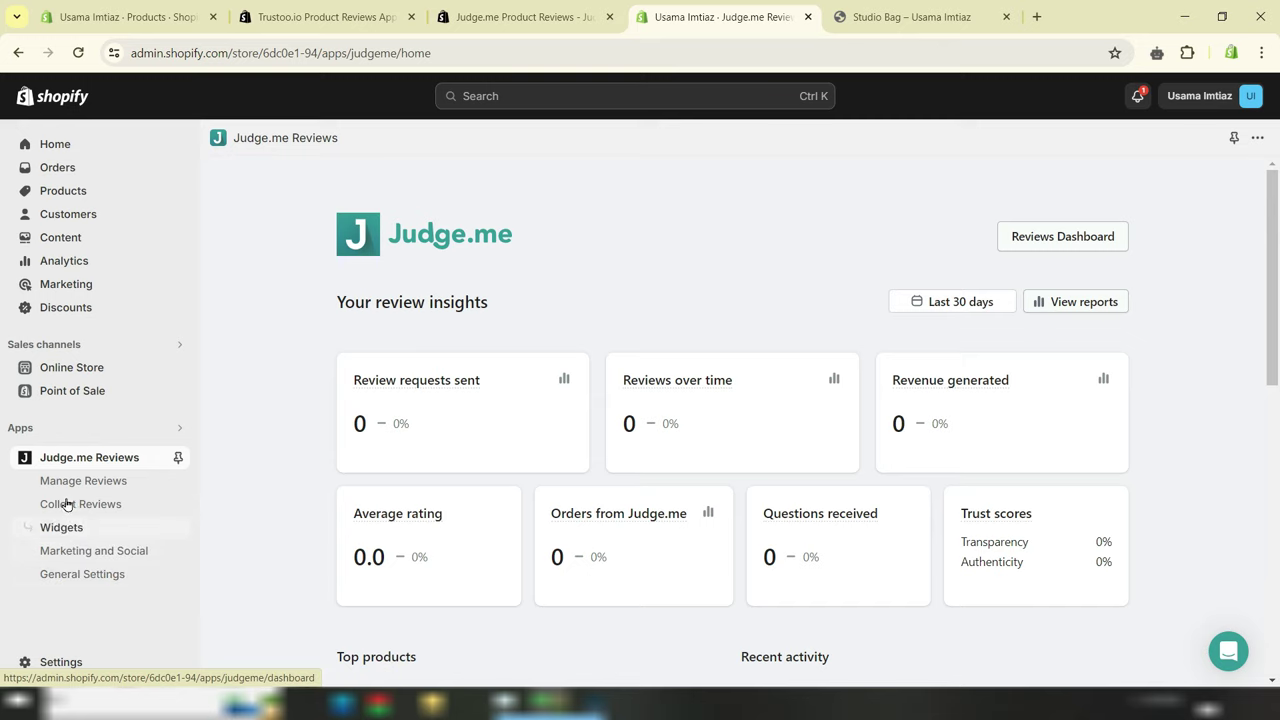
{"action": "left_click", "coordinate": [103, 485]}
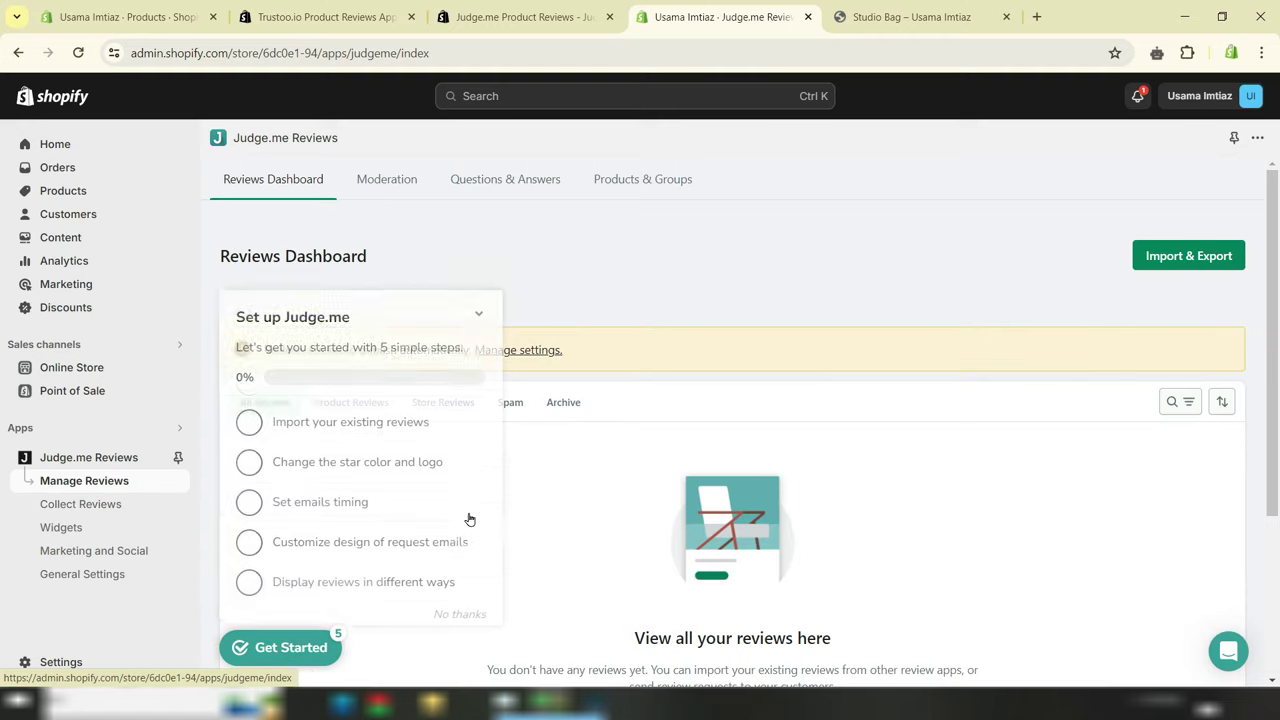
Confirm the Product Reviews list is empty, then bring up the Studio Bag storefront page.
{"action": "left_click", "coordinate": [479, 309]}
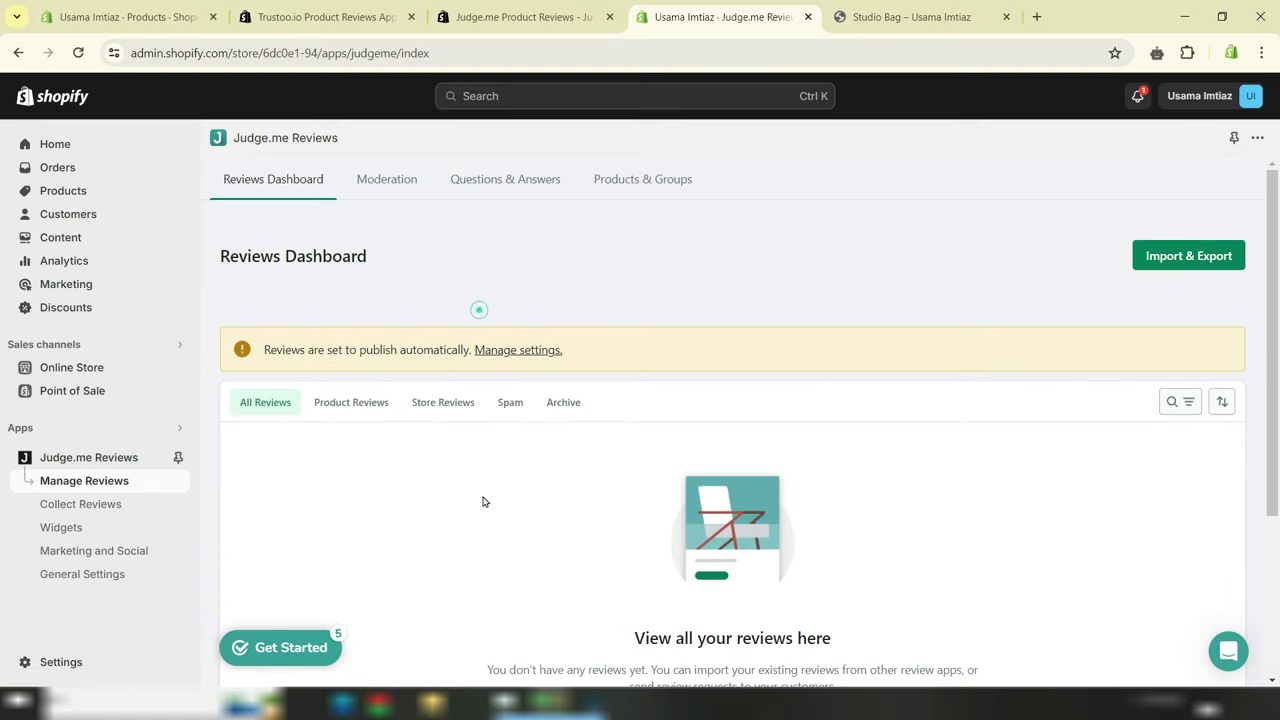
{"action": "left_click", "coordinate": [350, 402]}
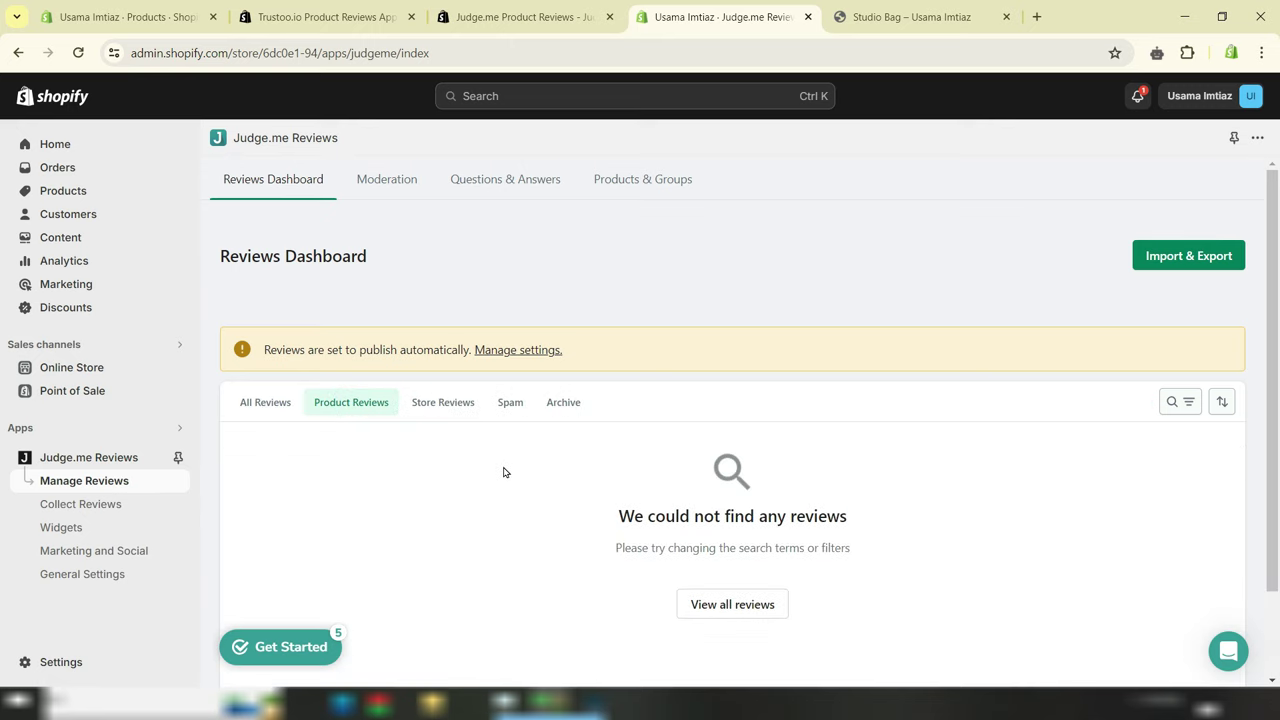
{"action": "scroll", "coordinate": [519, 490], "scroll_direction": "down", "scroll_amount": 3}
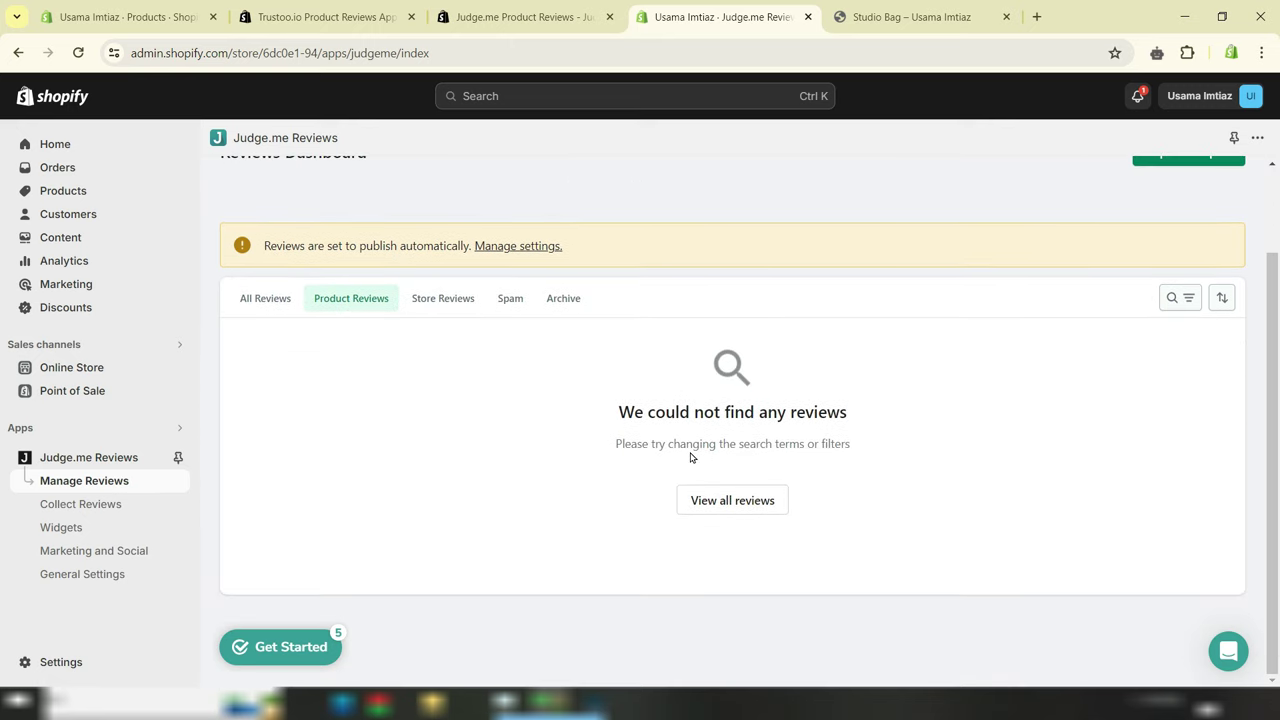
{"action": "left_click", "coordinate": [944, 17]}
{"action": "scroll", "coordinate": [920, 391], "scroll_direction": "up", "scroll_amount": 15}
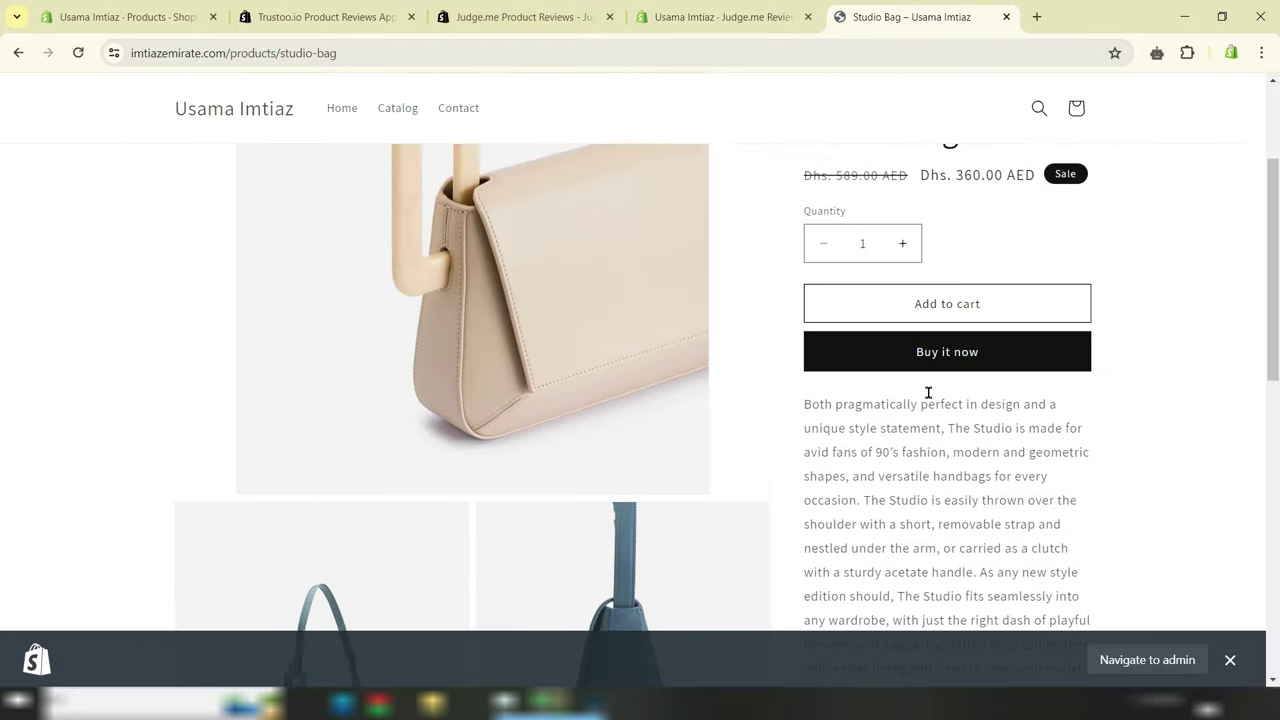
Reload the Studio Bag page and open the Customer Reviews write-a-review form.
{"action": "left_click", "coordinate": [72, 52]}
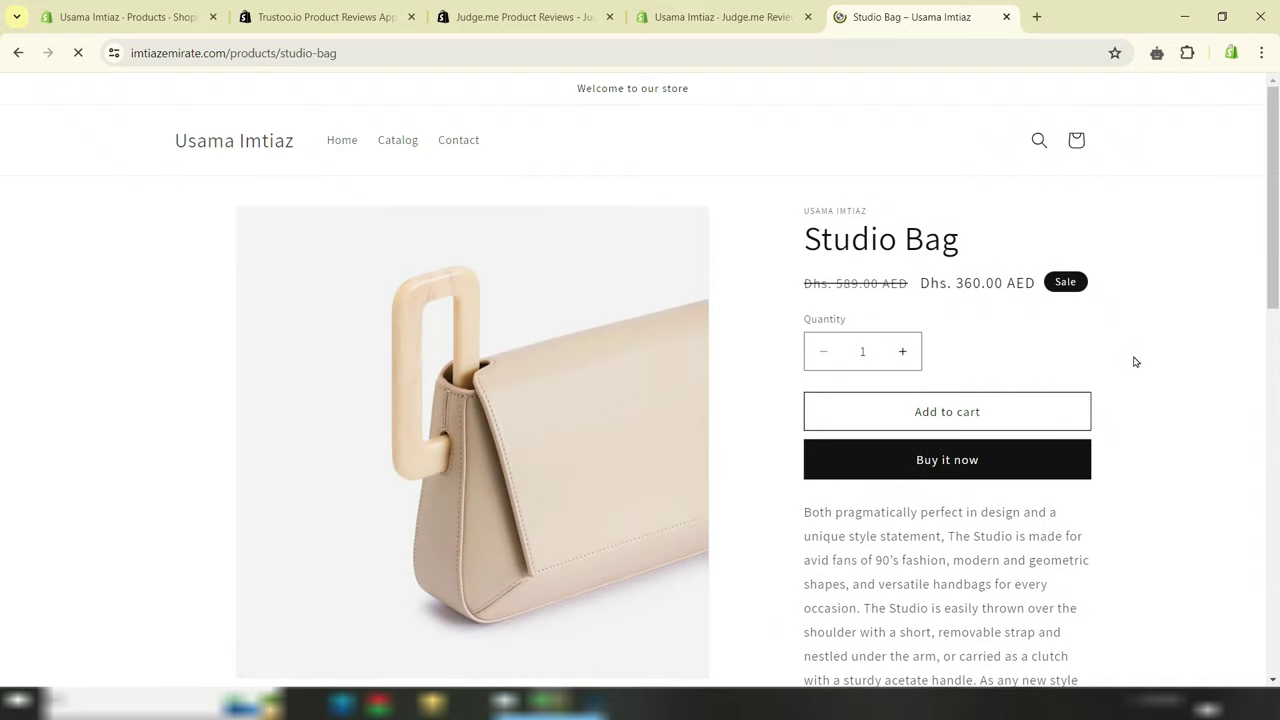
{"action": "scroll", "coordinate": [1210, 278], "scroll_direction": "down", "scroll_amount": 1}
{"action": "scroll", "coordinate": [1199, 286], "scroll_direction": "down", "scroll_amount": 5}
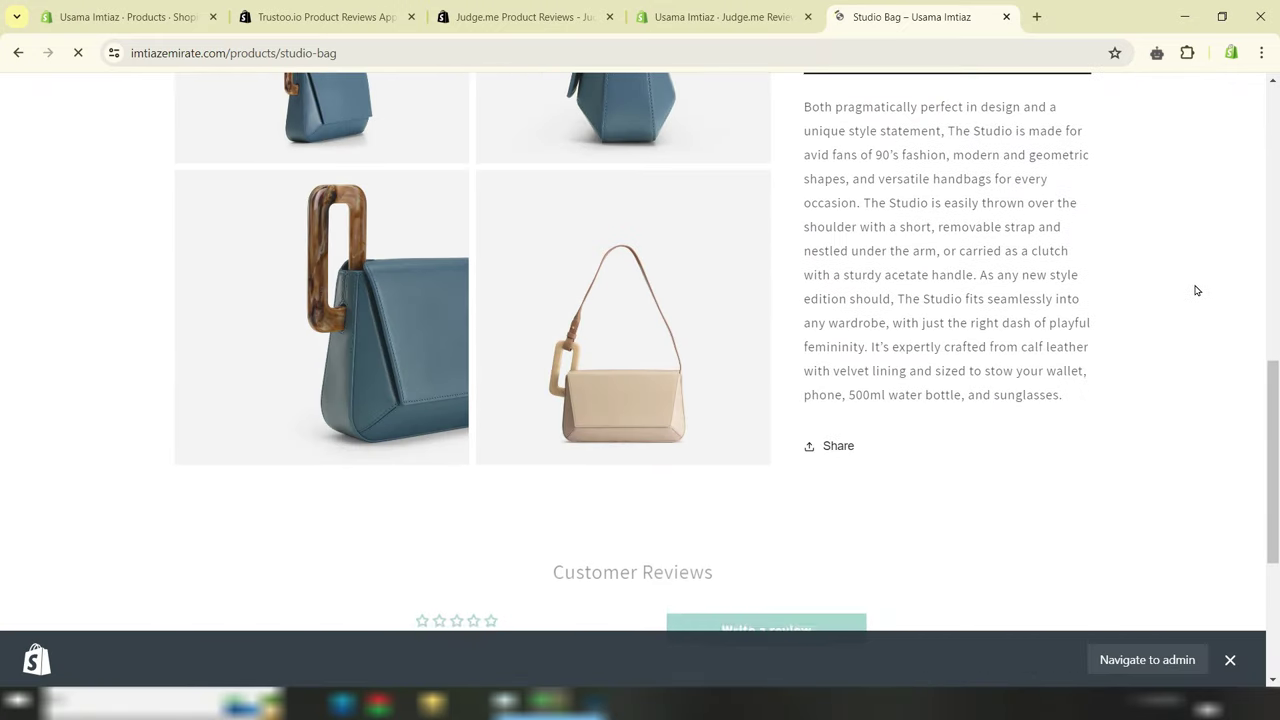
{"action": "left_click_drag", "start_coordinate": [552, 312], "coordinate": [720, 317]}
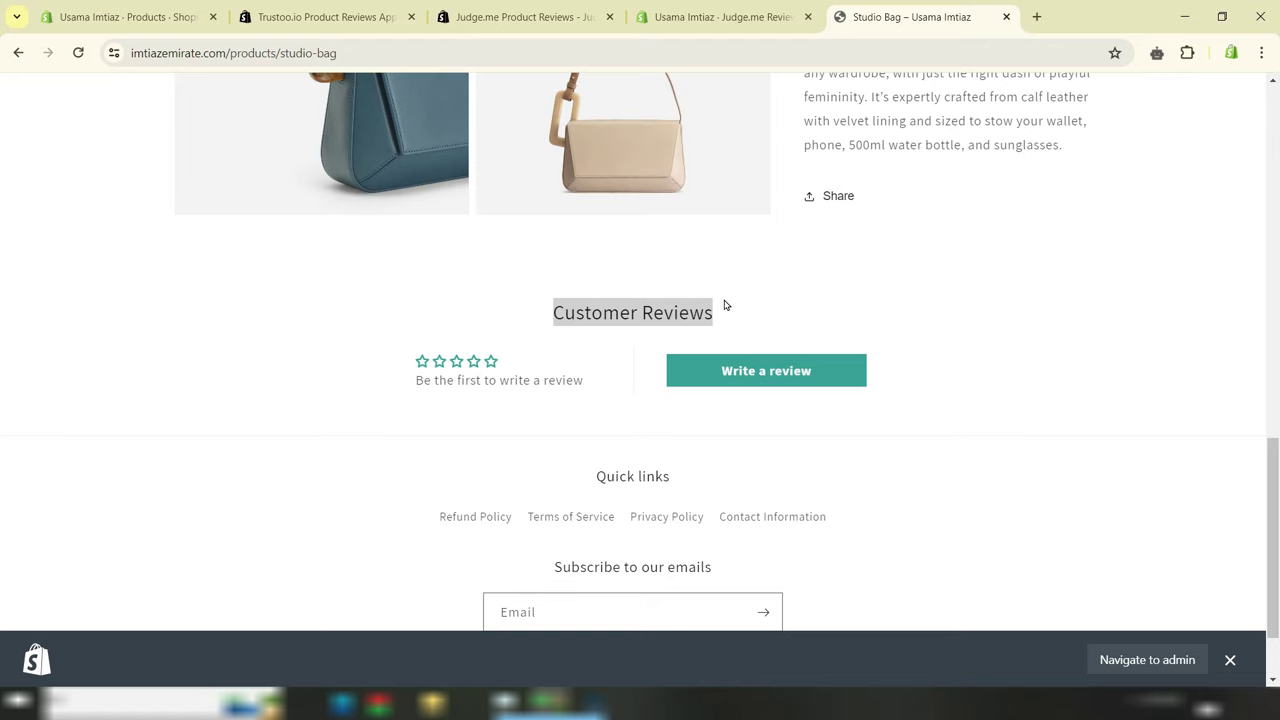
{"action": "left_click", "coordinate": [743, 293]}
{"action": "left_click", "coordinate": [765, 371]}
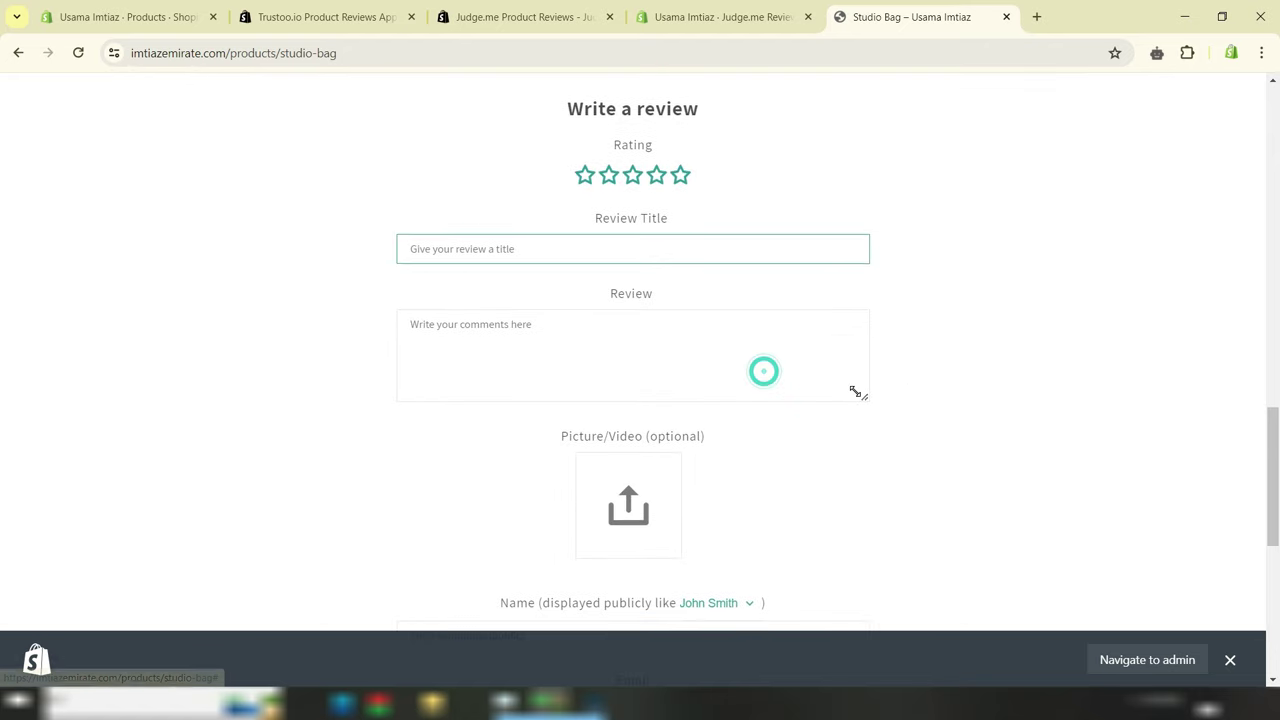
Rate five stars, enter the reviewer's name as title, and review 'Very Good Prodect. 100% Recommended.'.
{"action": "left_click", "coordinate": [680, 175]}
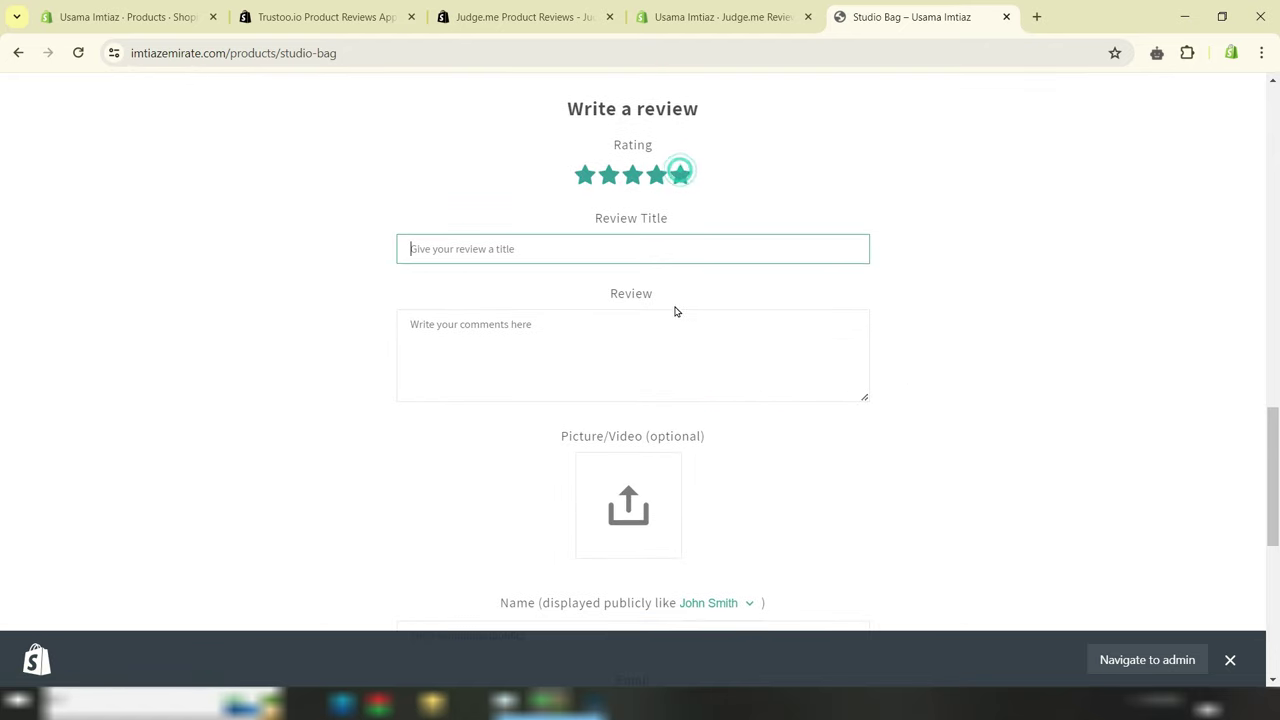
{"action": "left_click", "coordinate": [496, 250]}
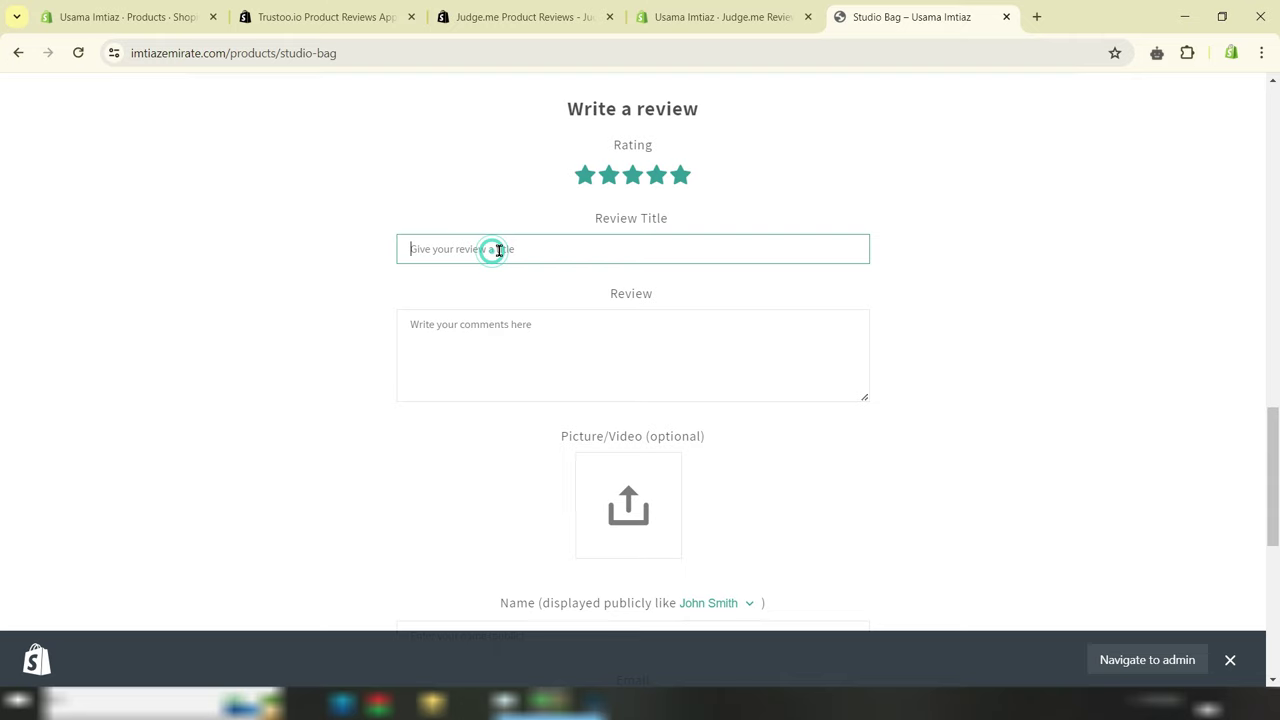
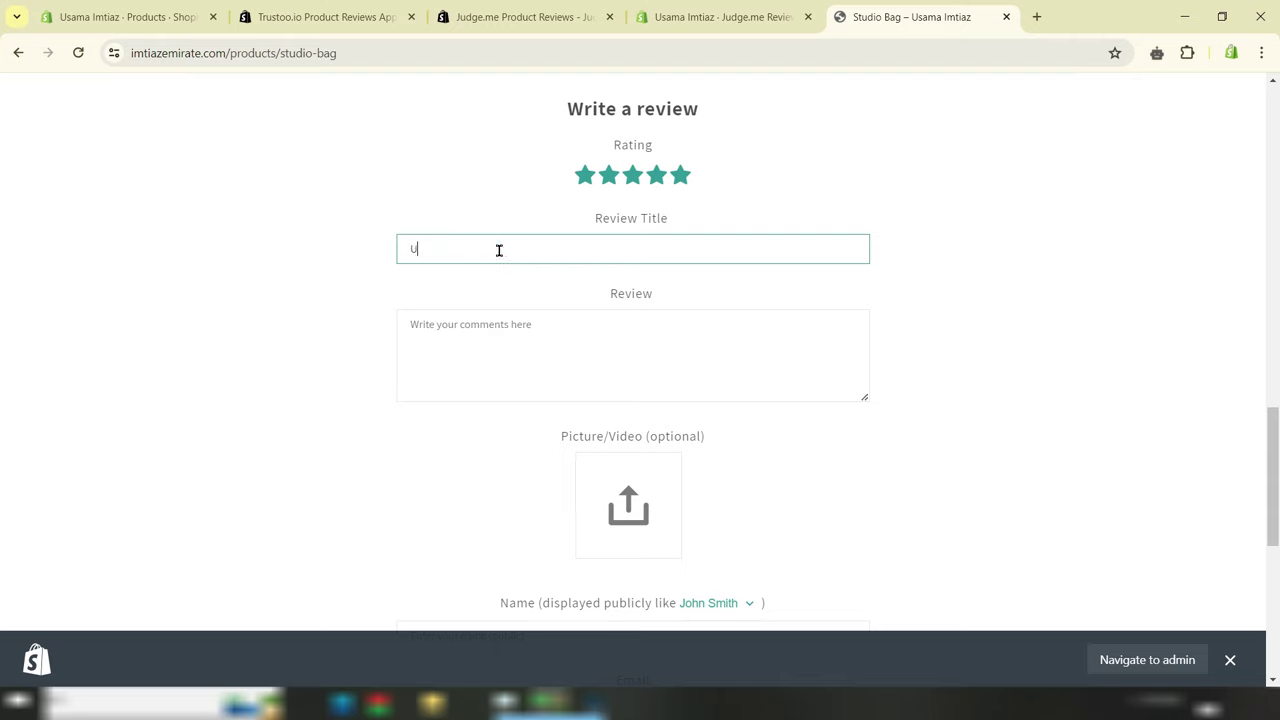
{"action": "left_click", "coordinate": [519, 340]}
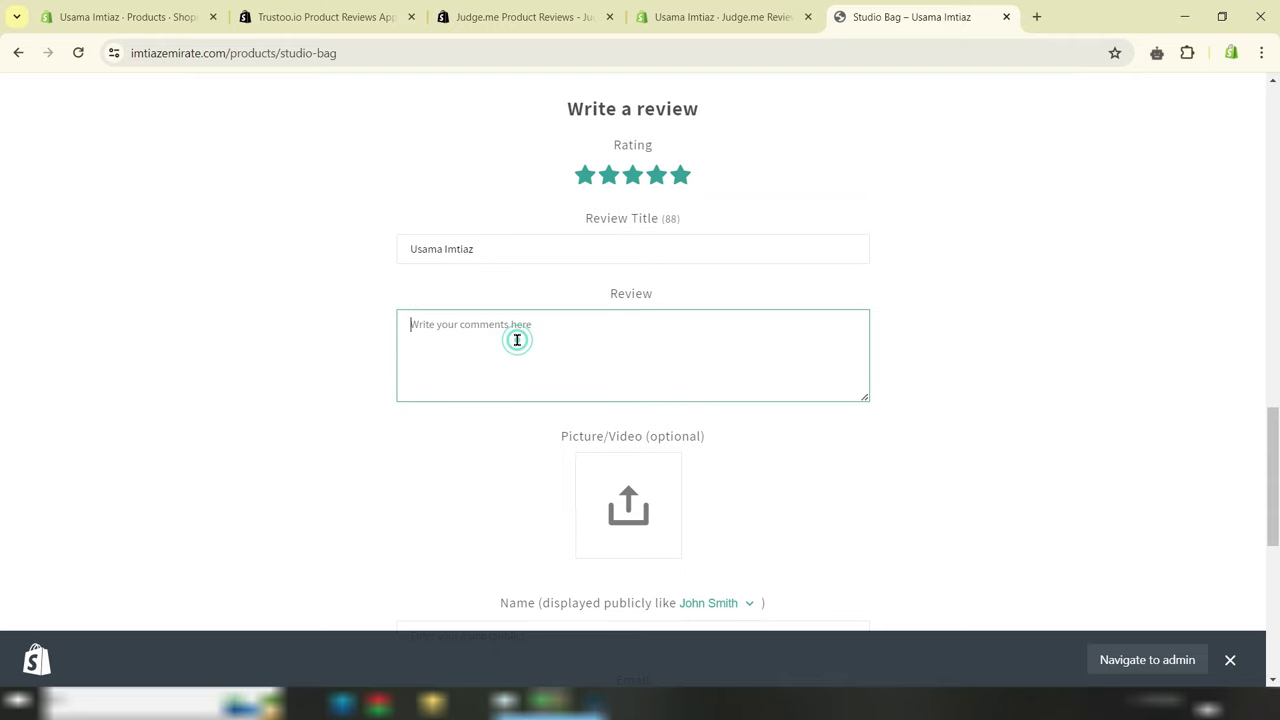
{"action": "type", "text": "Very"}
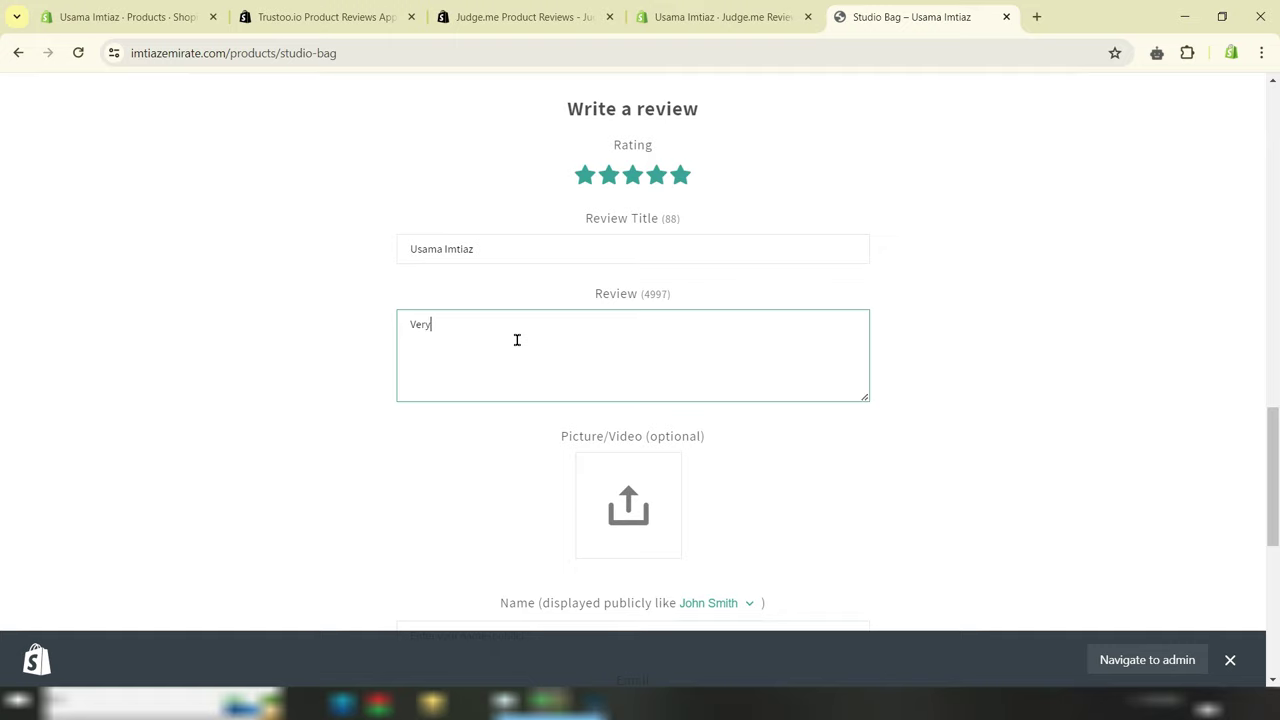
{"action": "type", "text": " Good Prodect. 100% Recommended."}
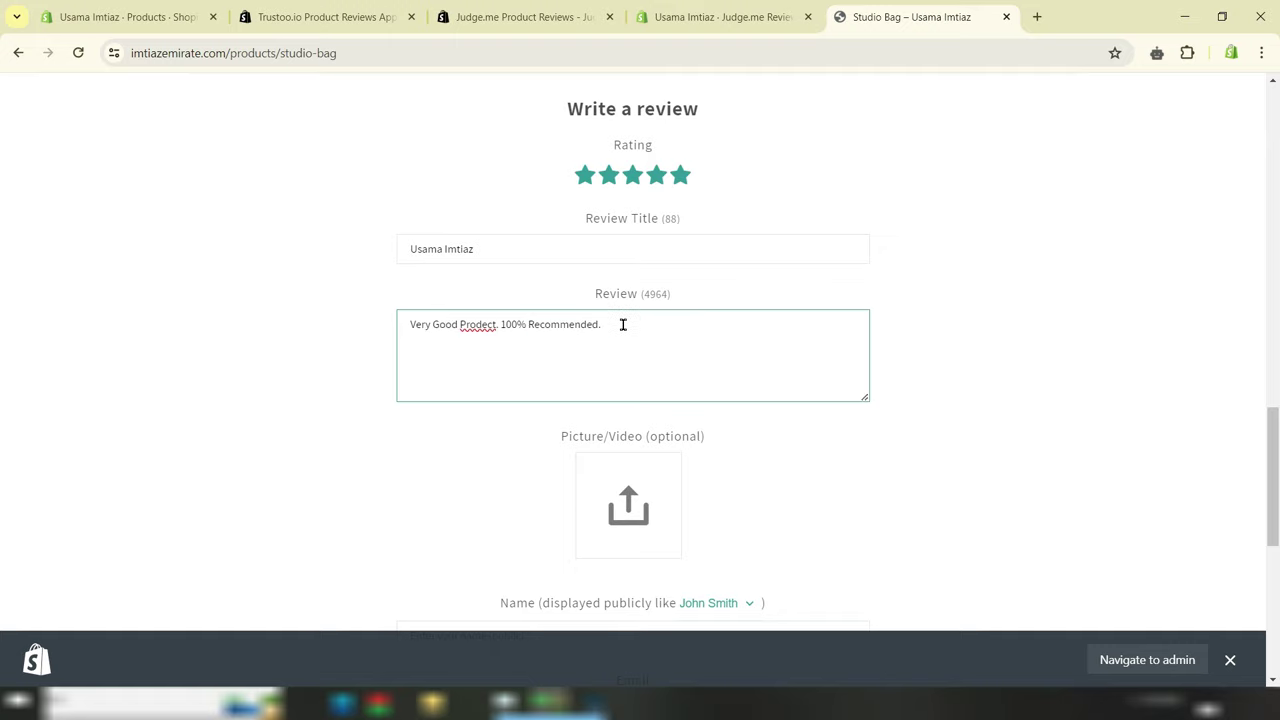
Fill in the reviewer's display name and e-mail, then submit the review.
{"action": "scroll", "coordinate": [806, 443], "scroll_direction": "down", "scroll_amount": 1}
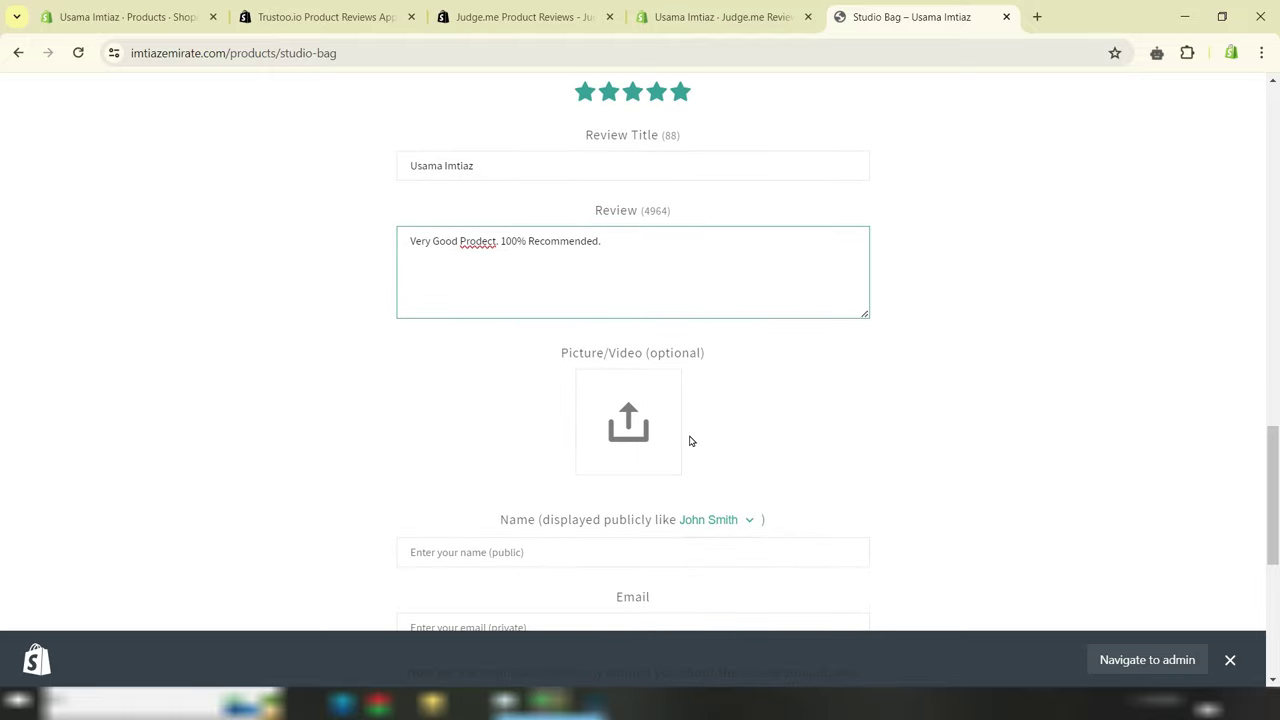
{"action": "scroll", "coordinate": [914, 411], "scroll_direction": "down", "scroll_amount": 1}
{"action": "left_click", "coordinate": [540, 471]}
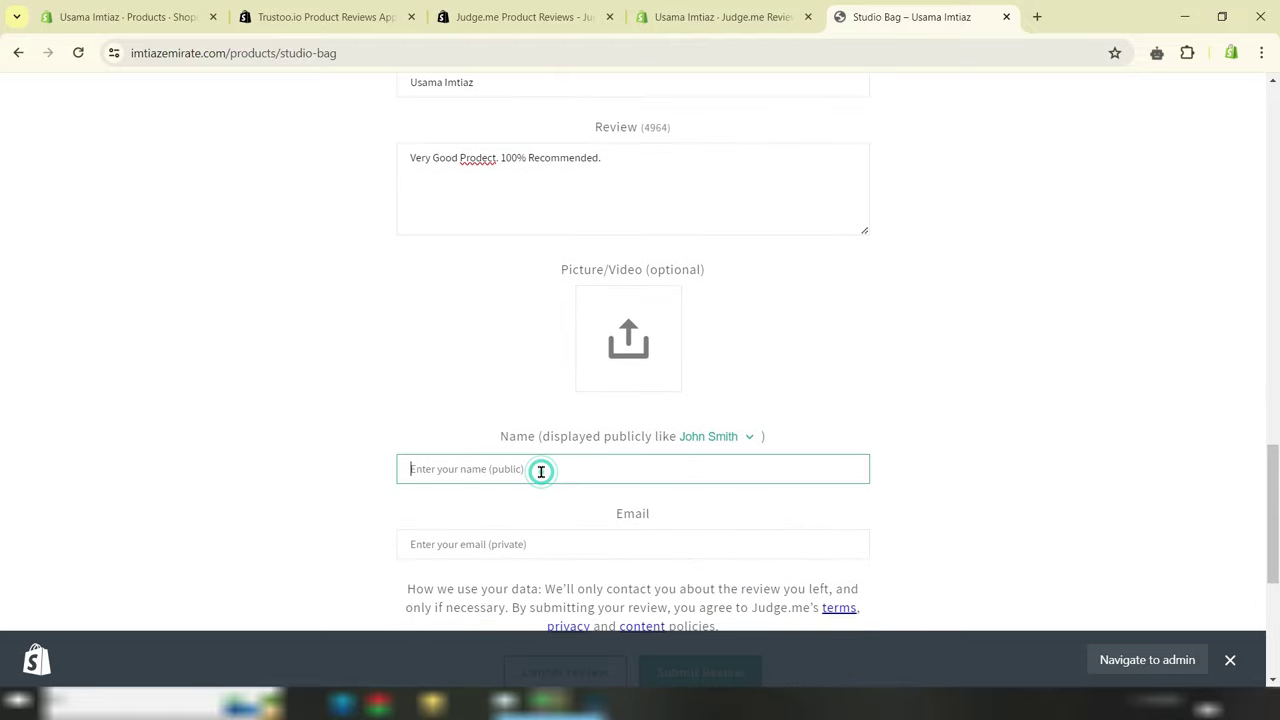
{"action": "type", "text": "U"}
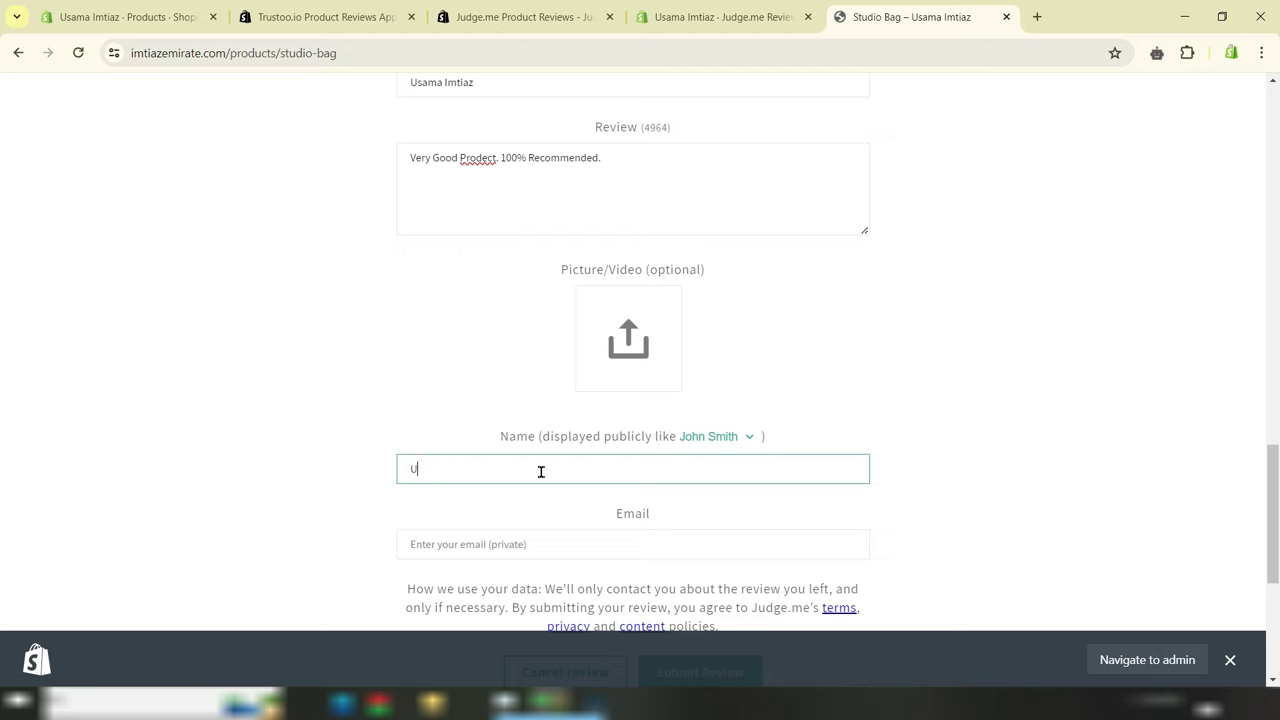
{"action": "type", "text": "sama"}
{"action": "left_click", "coordinate": [580, 496]}
{"action": "left_click", "coordinate": [504, 545]}
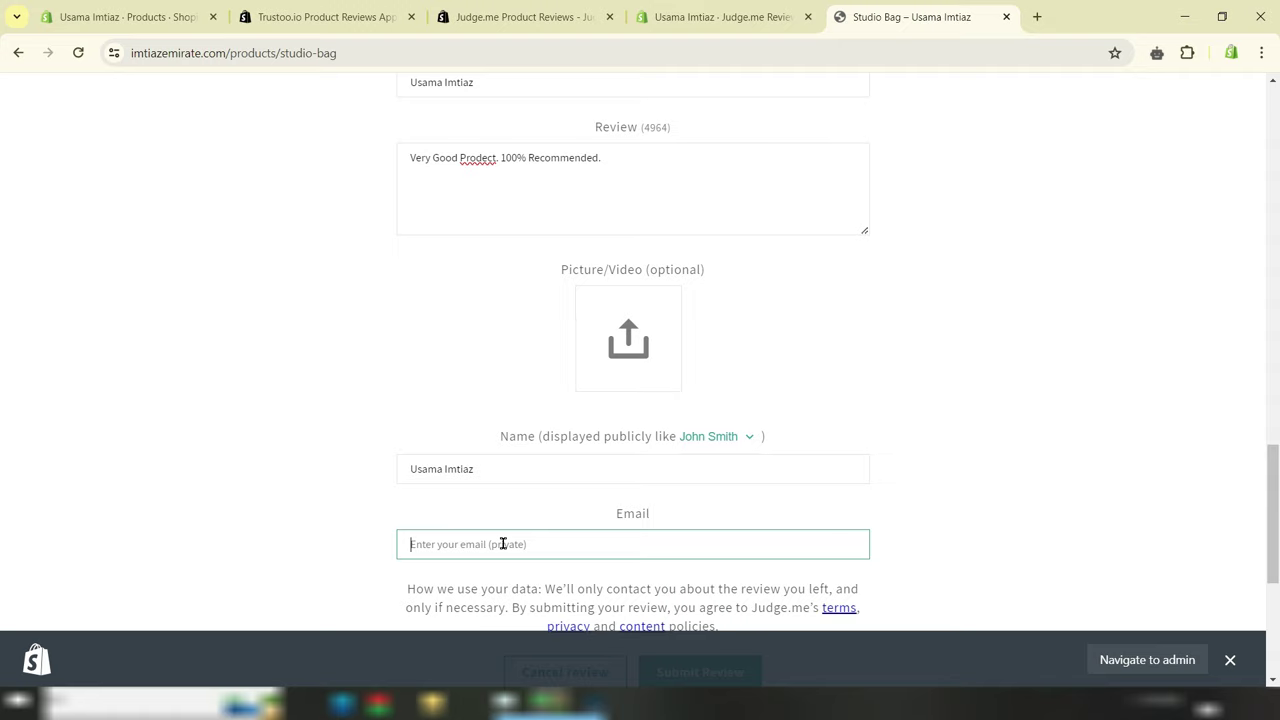
{"action": "key", "text": "ctrl+v"}
{"action": "scroll", "coordinate": [503, 543], "scroll_direction": "down", "scroll_amount": 2}
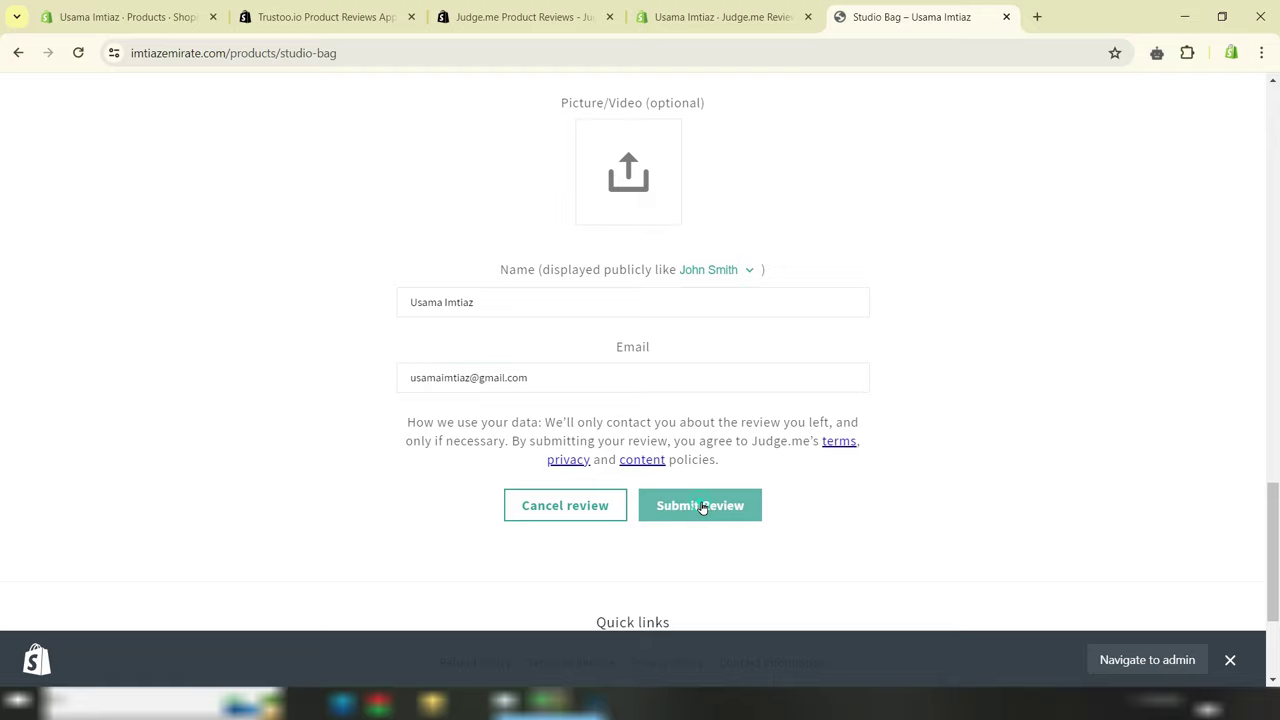
{"action": "left_click", "coordinate": [746, 517]}
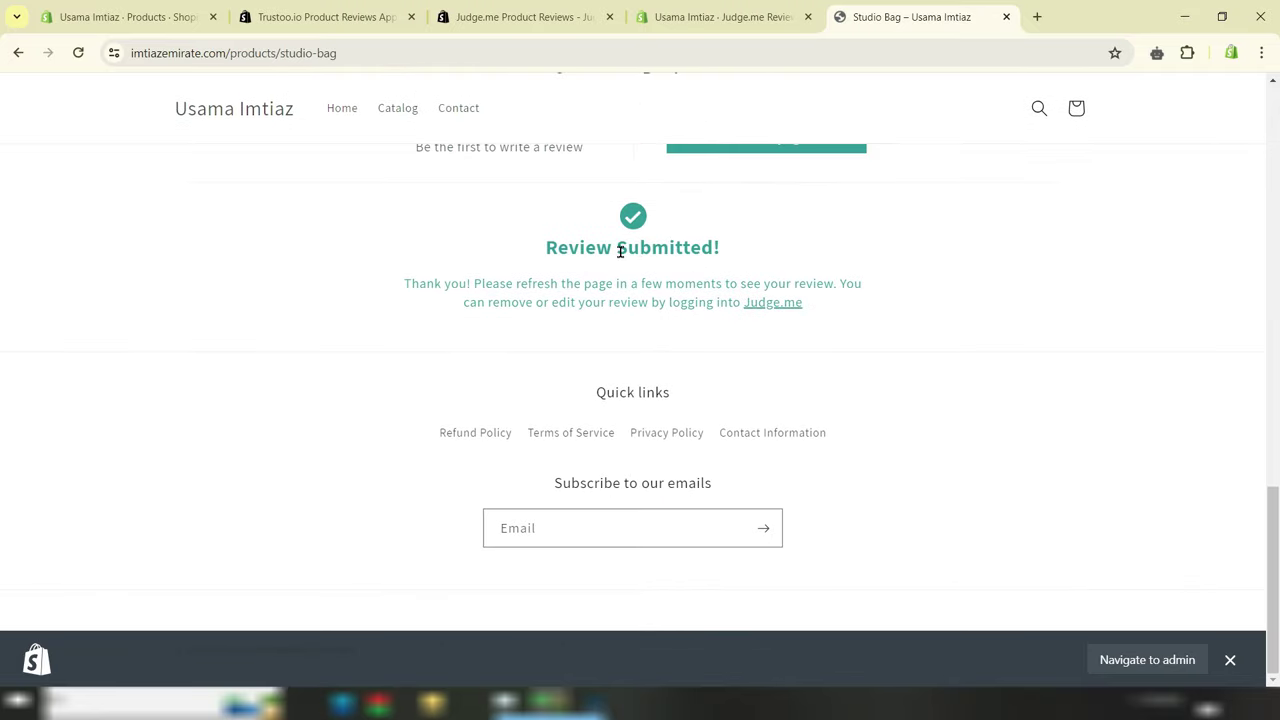
Reload the Studio Bag page to see the review live (5.00 out of 5, 1 review), then return to Judge.me admin.
{"action": "left_click_drag", "start_coordinate": [582, 247], "coordinate": [674, 247]}
{"action": "scroll", "coordinate": [897, 338], "scroll_direction": "up", "scroll_amount": 2}
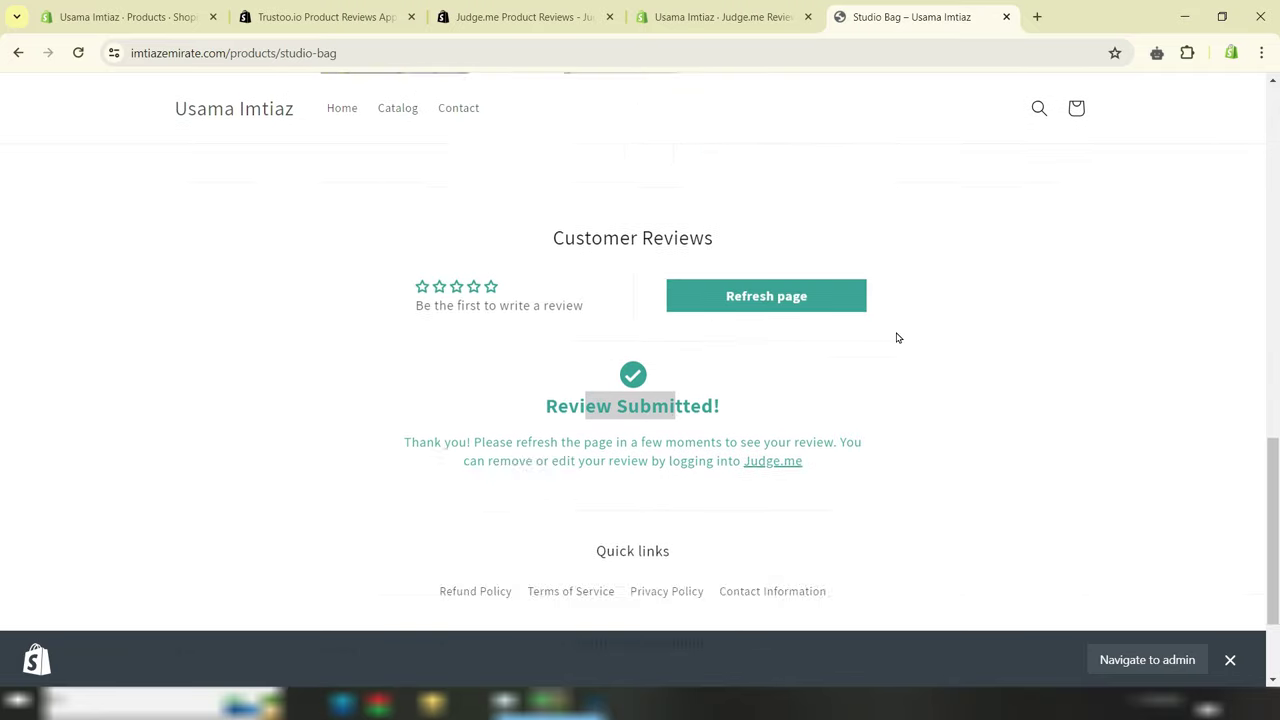
{"action": "scroll", "coordinate": [897, 338], "scroll_direction": "up", "scroll_amount": 10}
{"action": "left_click", "coordinate": [77, 53]}
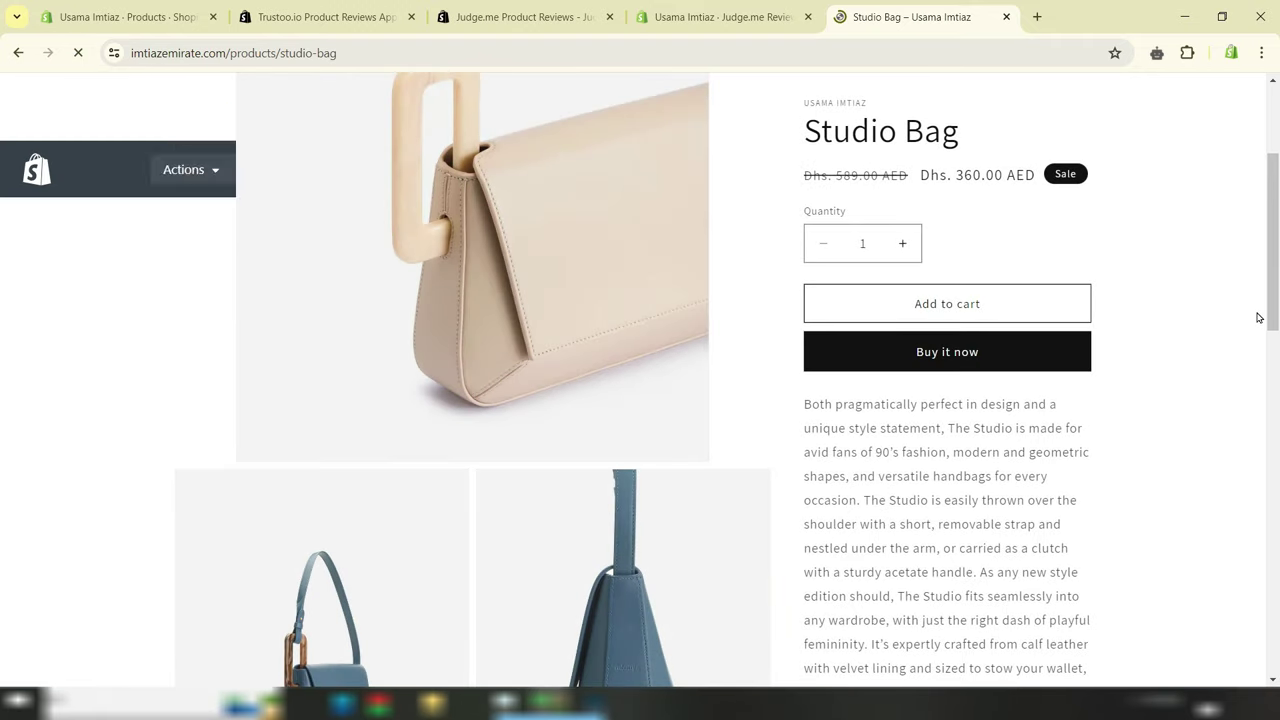
{"action": "left_click_drag", "start_coordinate": [1270, 318], "coordinate": [1276, 558]}
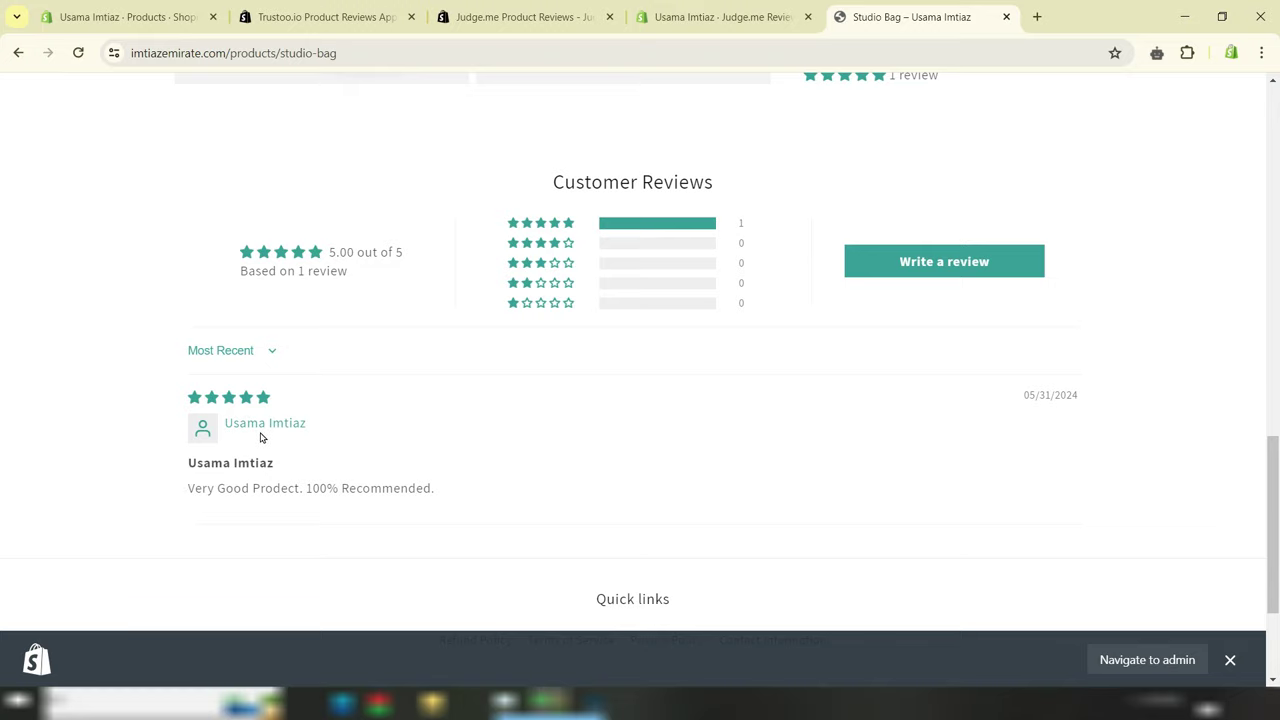
{"action": "left_click_drag", "start_coordinate": [434, 488], "coordinate": [193, 485]}
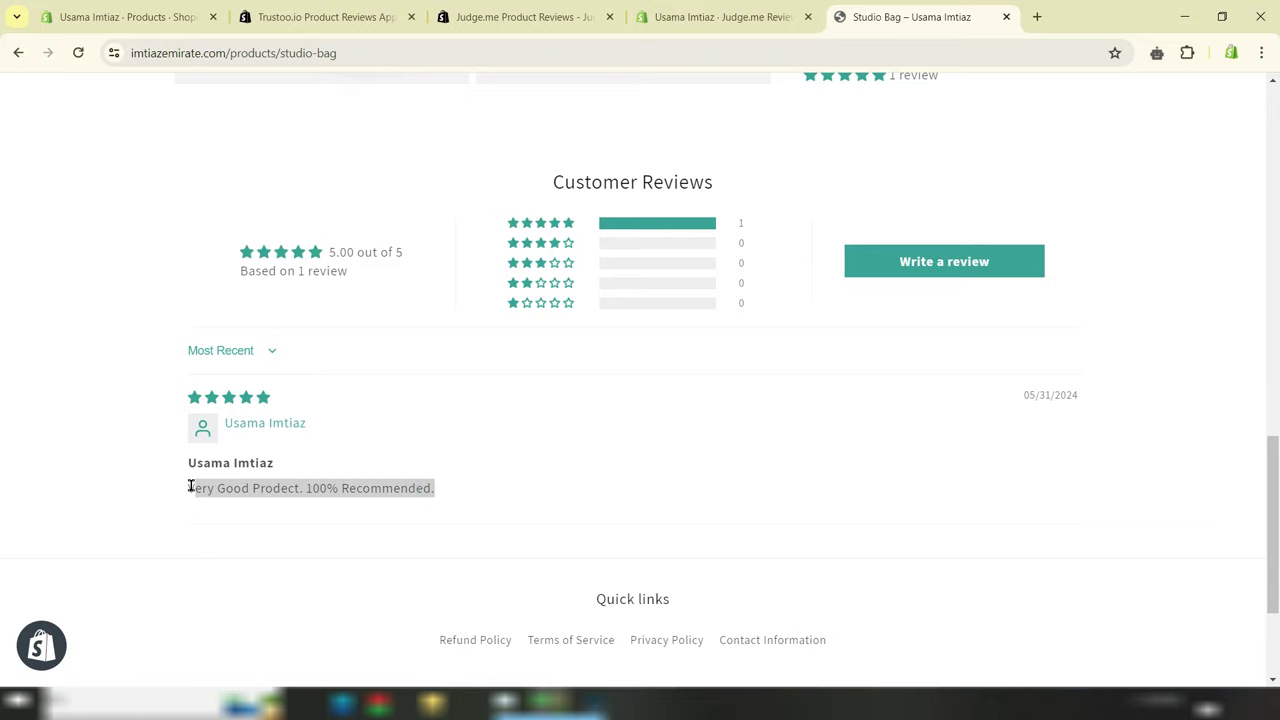
{"action": "left_click", "coordinate": [708, 20]}
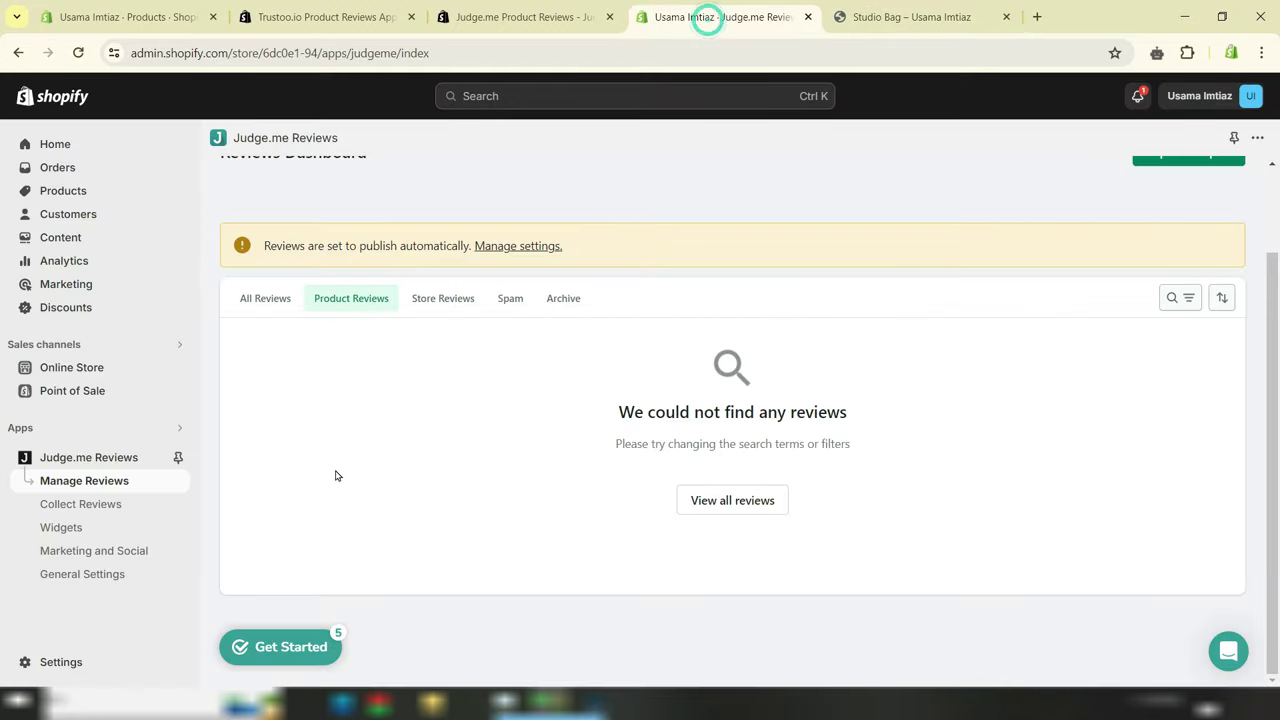
Reload the dashboard to list the Studio Bag review as Published; inspect it in Edit review, then cancel.
{"action": "left_click", "coordinate": [80, 54]}
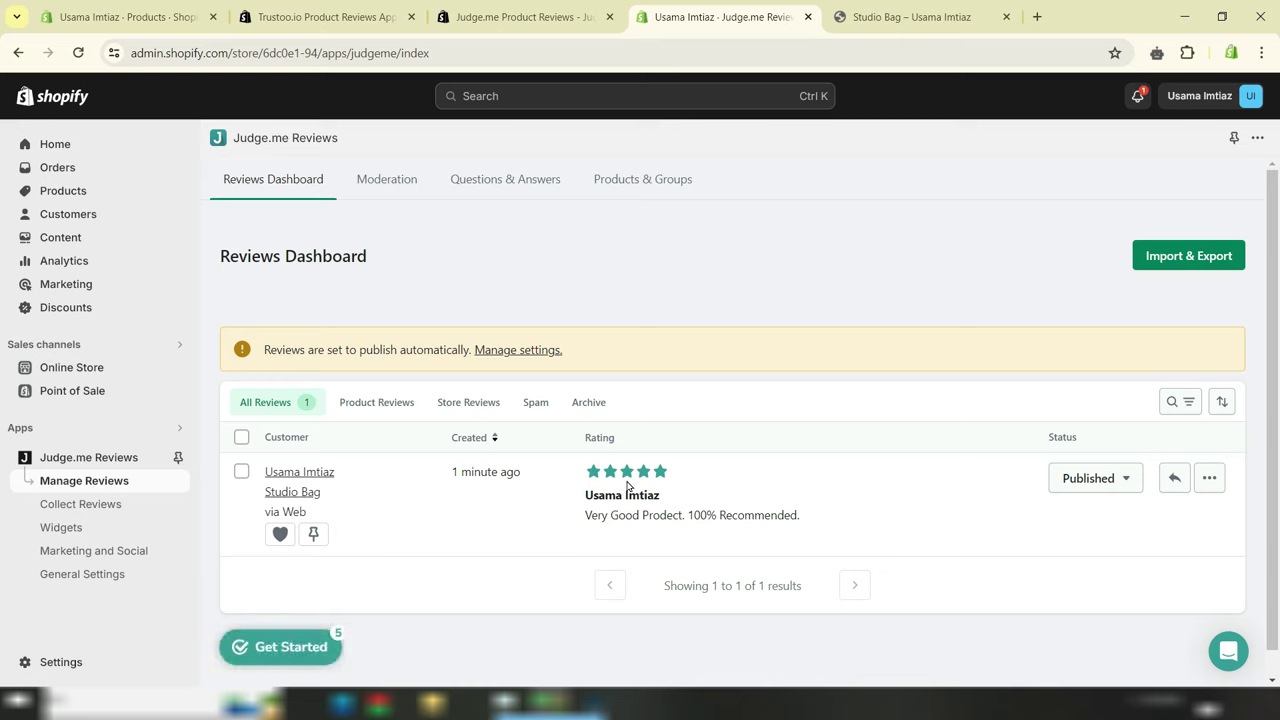
{"action": "left_click", "coordinate": [1208, 478]}
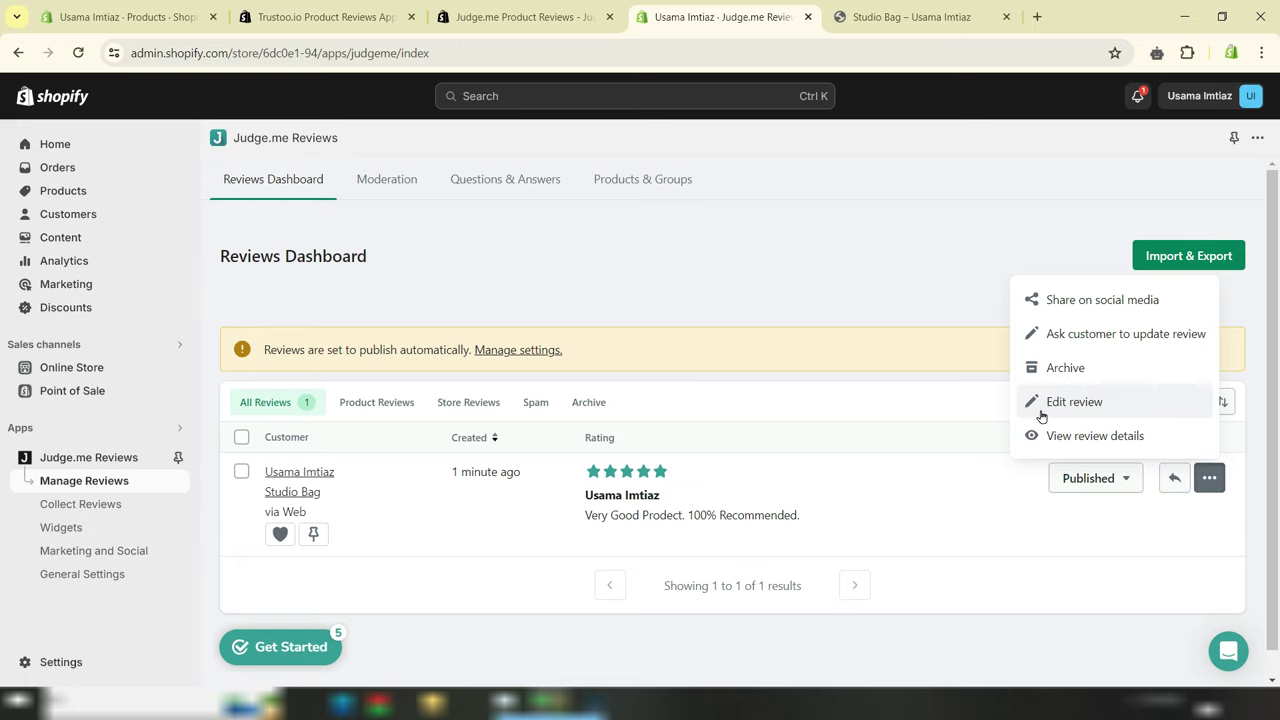
{"action": "left_click", "coordinate": [1089, 403]}
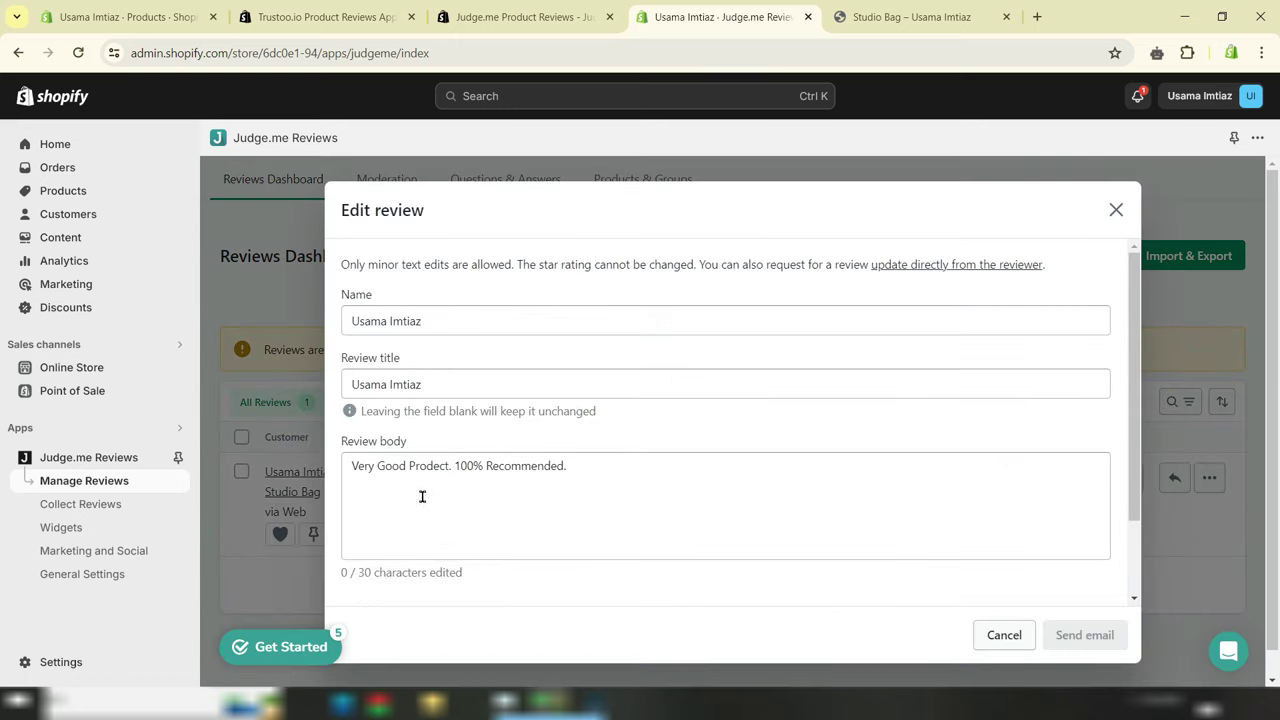
{"action": "left_click", "coordinate": [423, 384]}
{"action": "left_click_drag", "start_coordinate": [373, 384], "coordinate": [443, 384]}
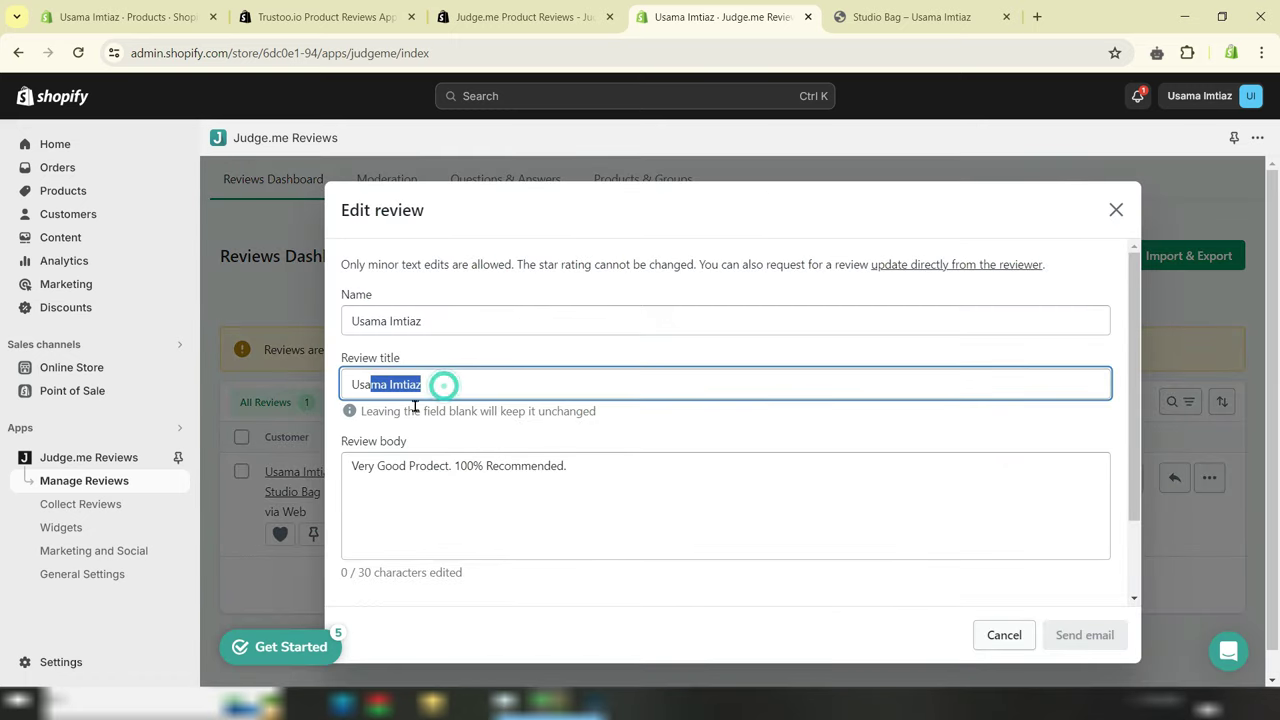
{"action": "left_click_drag", "start_coordinate": [544, 466], "coordinate": [404, 474]}
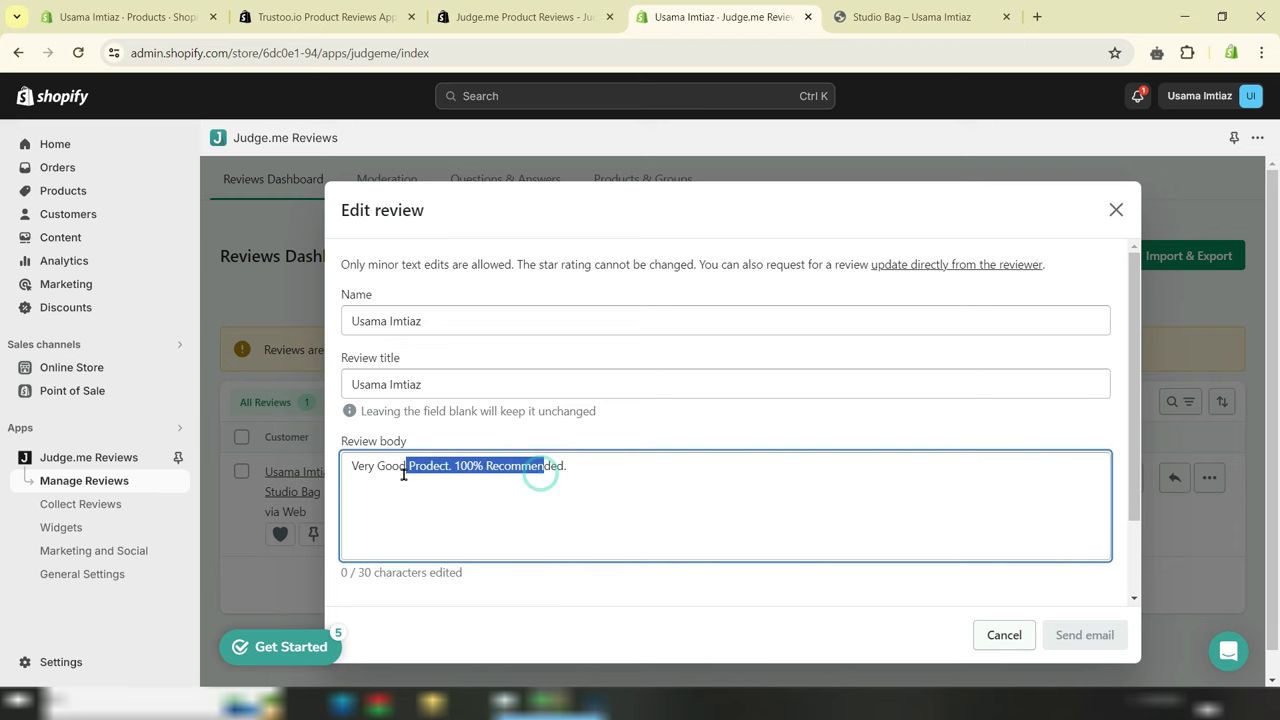
{"action": "left_click", "coordinate": [1004, 636]}
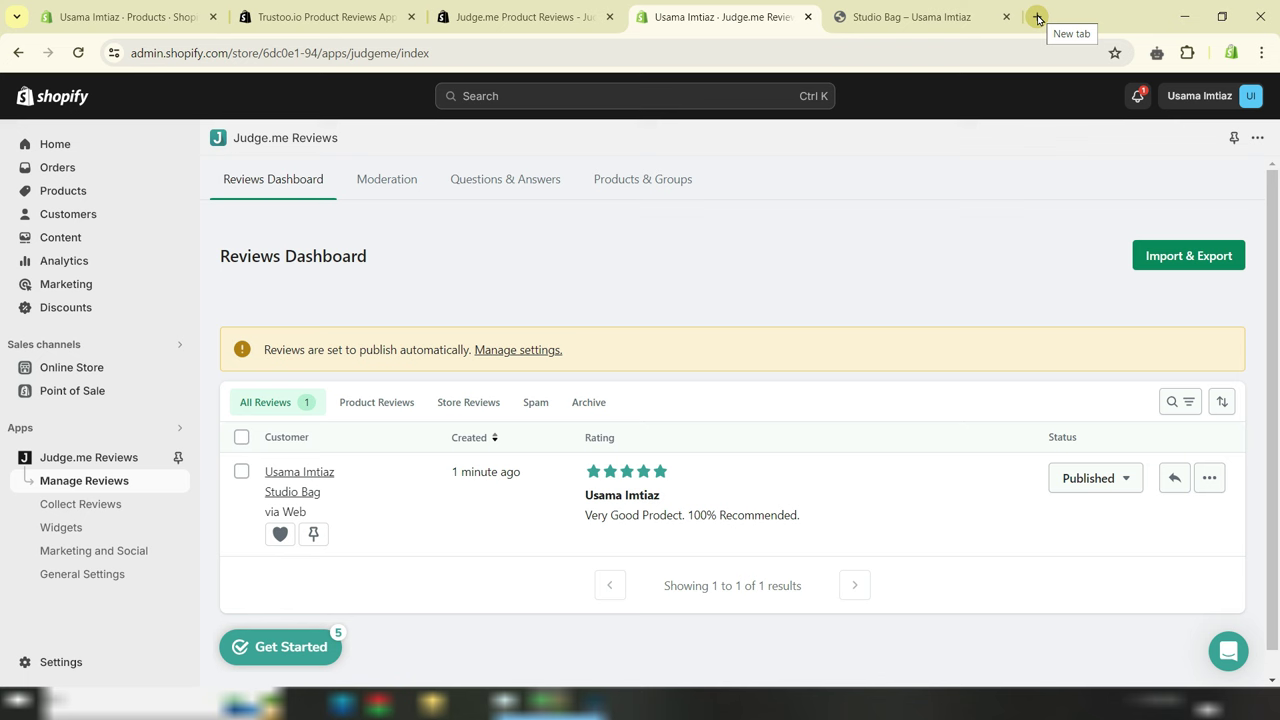
Search Daraz for 'smart watch' in a new tab and browse the results grid.
{"action": "left_click", "coordinate": [1038, 18]}
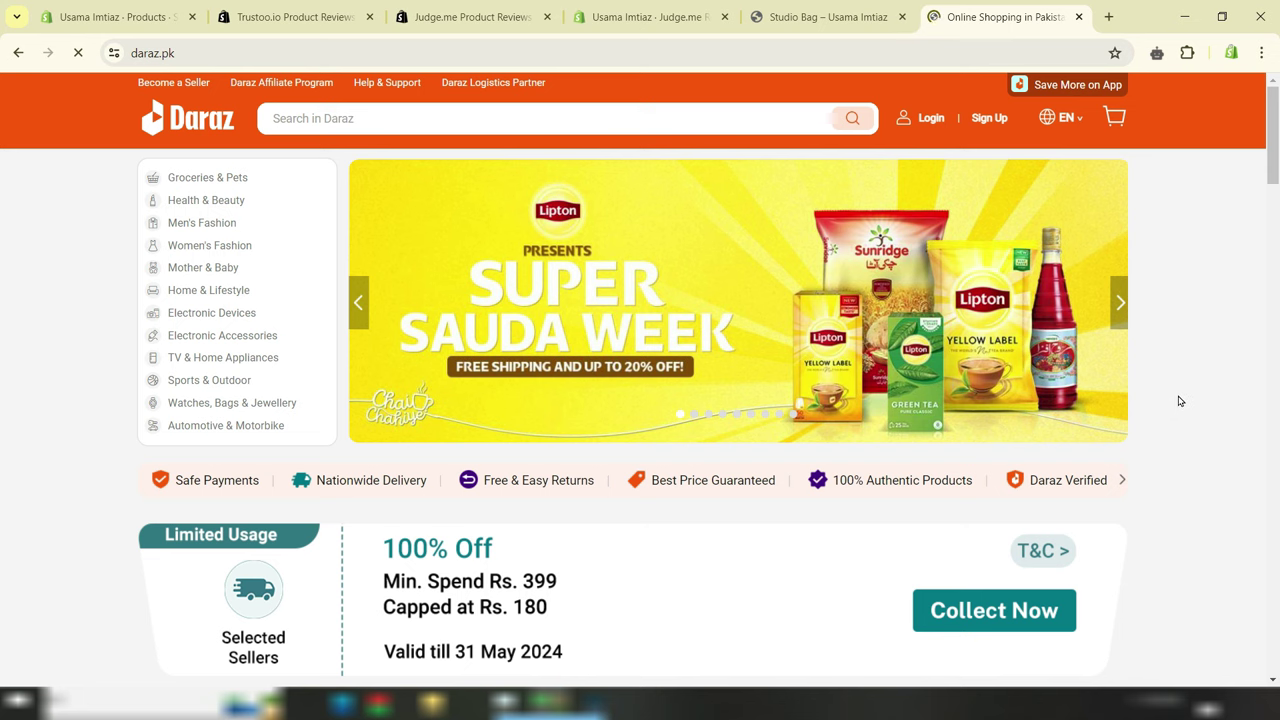
{"action": "scroll", "coordinate": [1184, 410], "scroll_direction": "down", "scroll_amount": 3}
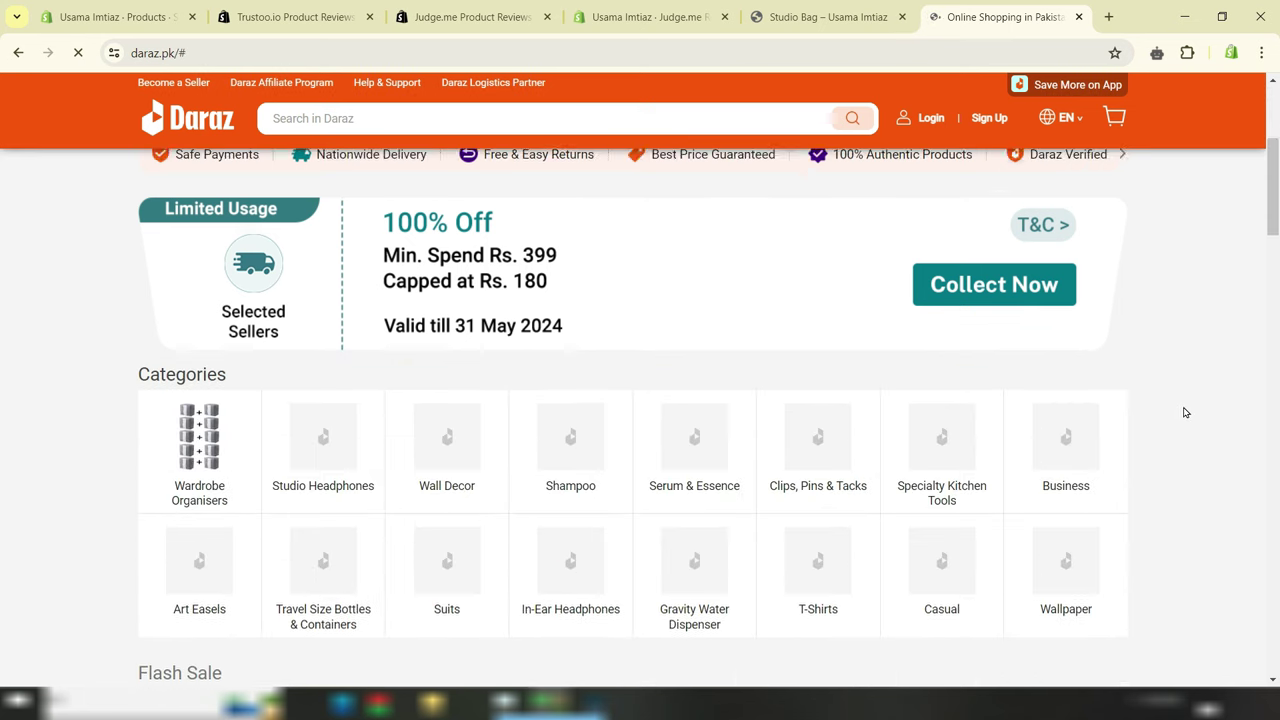
{"action": "scroll", "coordinate": [1185, 410], "scroll_direction": "down", "scroll_amount": 4}
{"action": "scroll", "coordinate": [1203, 417], "scroll_direction": "down", "scroll_amount": 1}
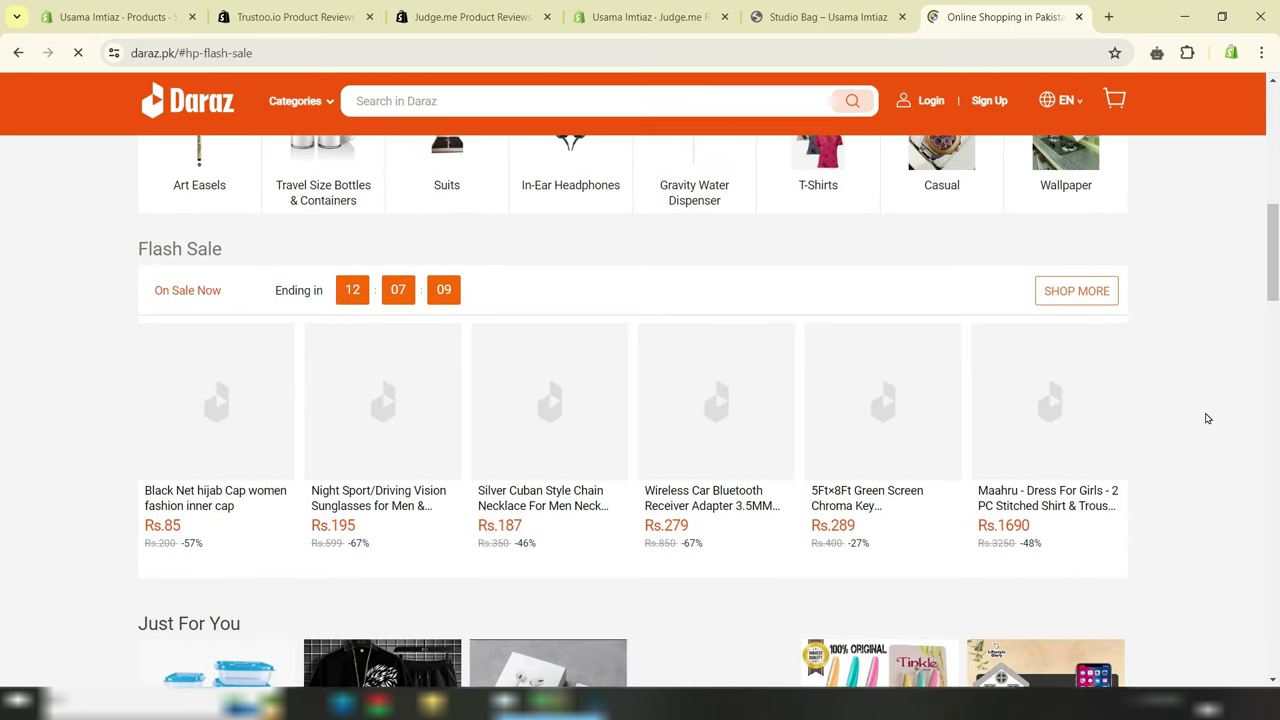
{"action": "scroll", "coordinate": [1208, 425], "scroll_direction": "up", "scroll_amount": 7}
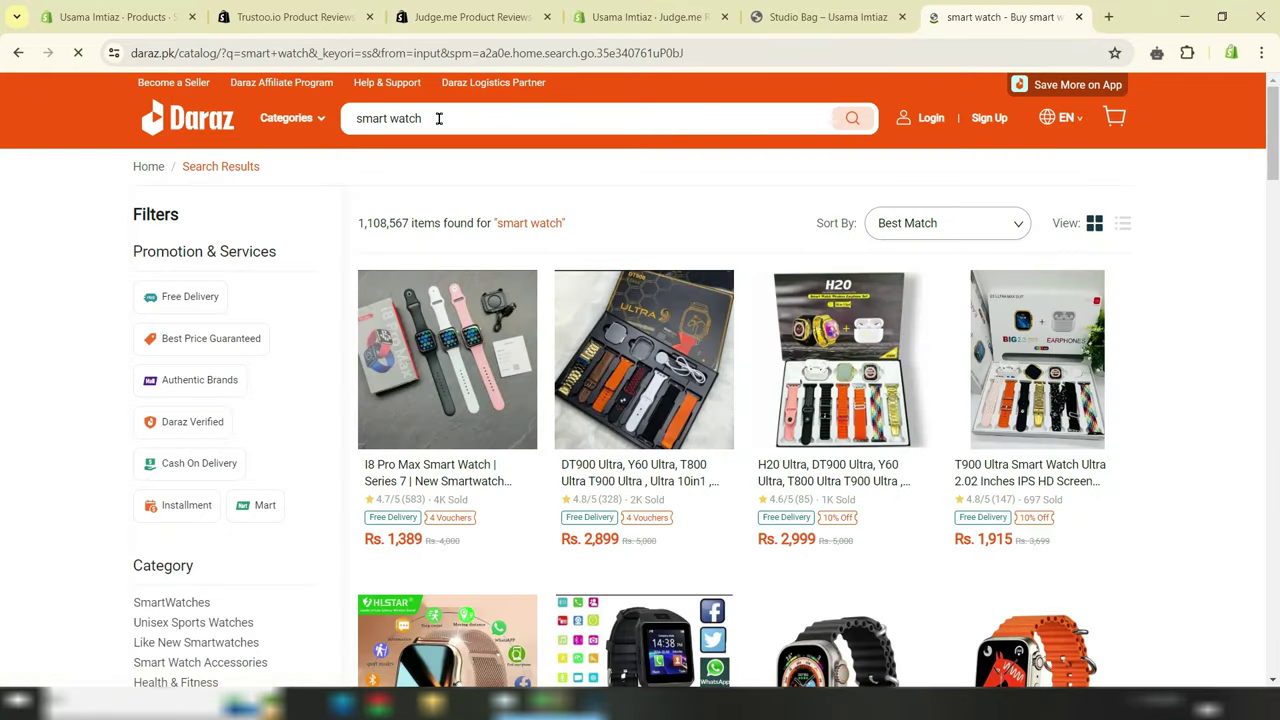
{"action": "triple_click", "coordinate": [437, 117]}
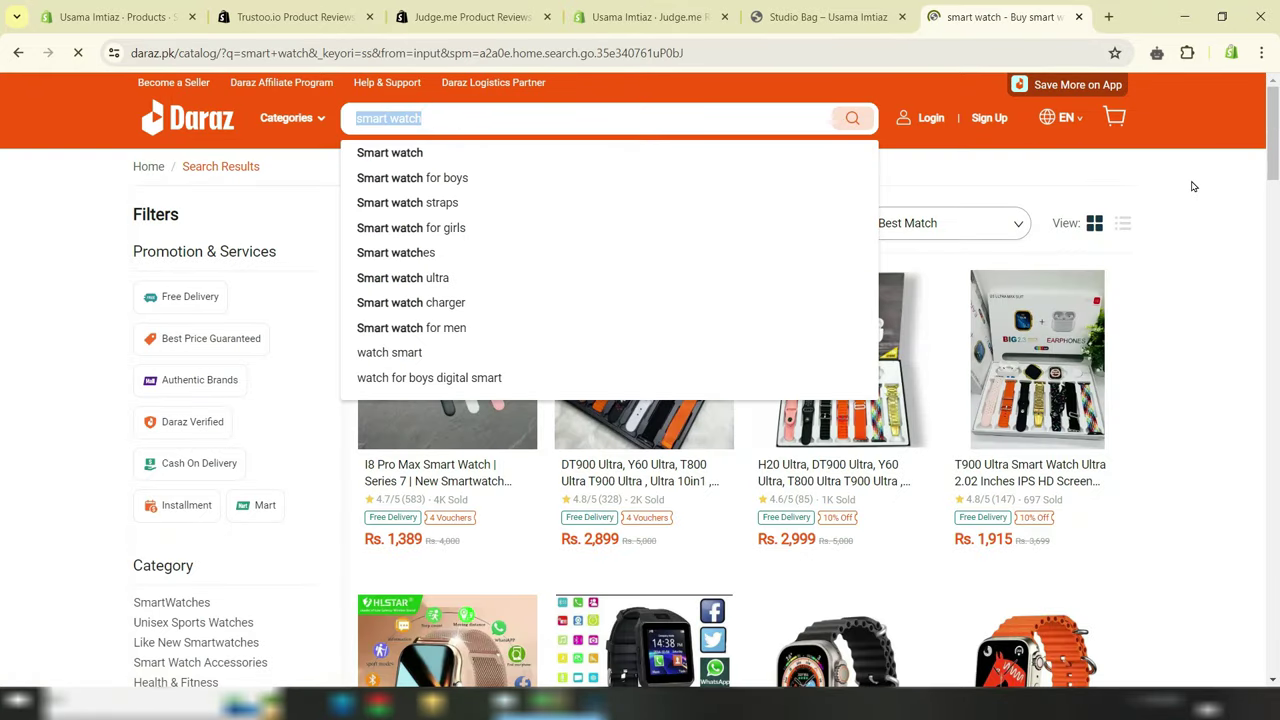
{"action": "scroll", "coordinate": [1163, 381], "scroll_direction": "down", "scroll_amount": 5}
{"action": "scroll", "coordinate": [1163, 381], "scroll_direction": "down", "scroll_amount": 6}
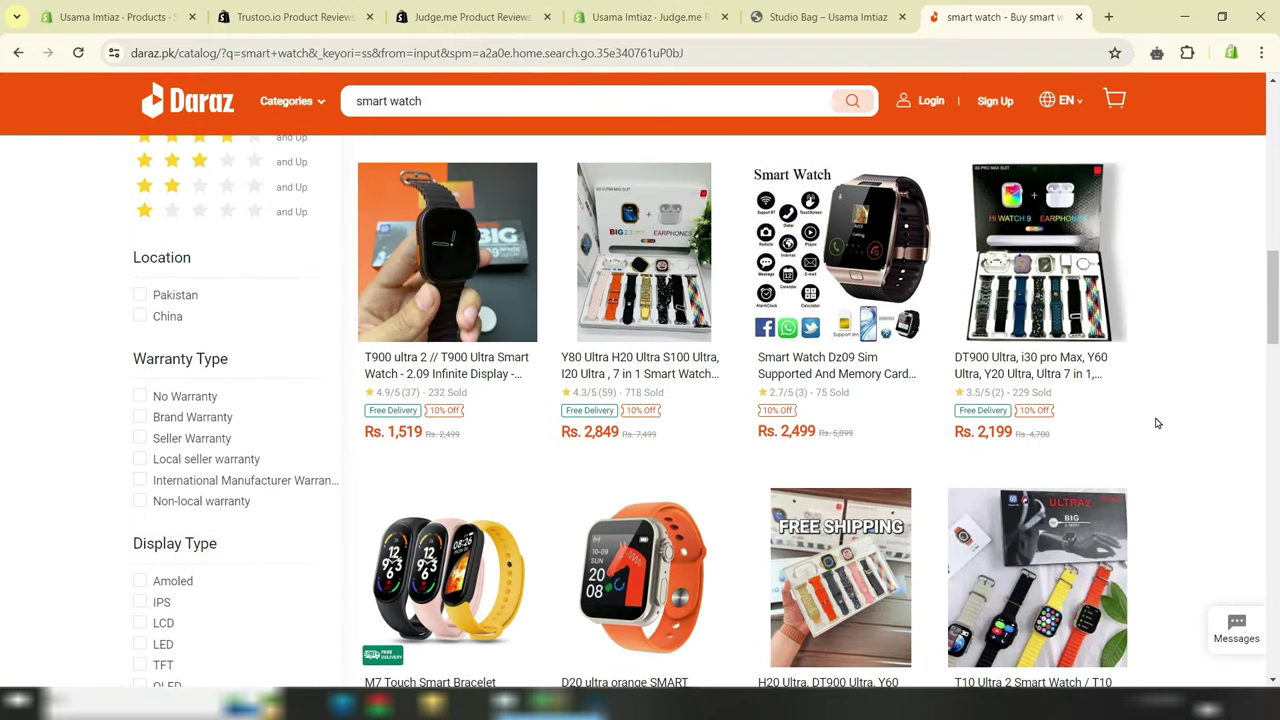
{"action": "scroll", "coordinate": [1157, 423], "scroll_direction": "up", "scroll_amount": 9}
{"action": "scroll", "coordinate": [1157, 423], "scroll_direction": "up", "scroll_amount": 1}
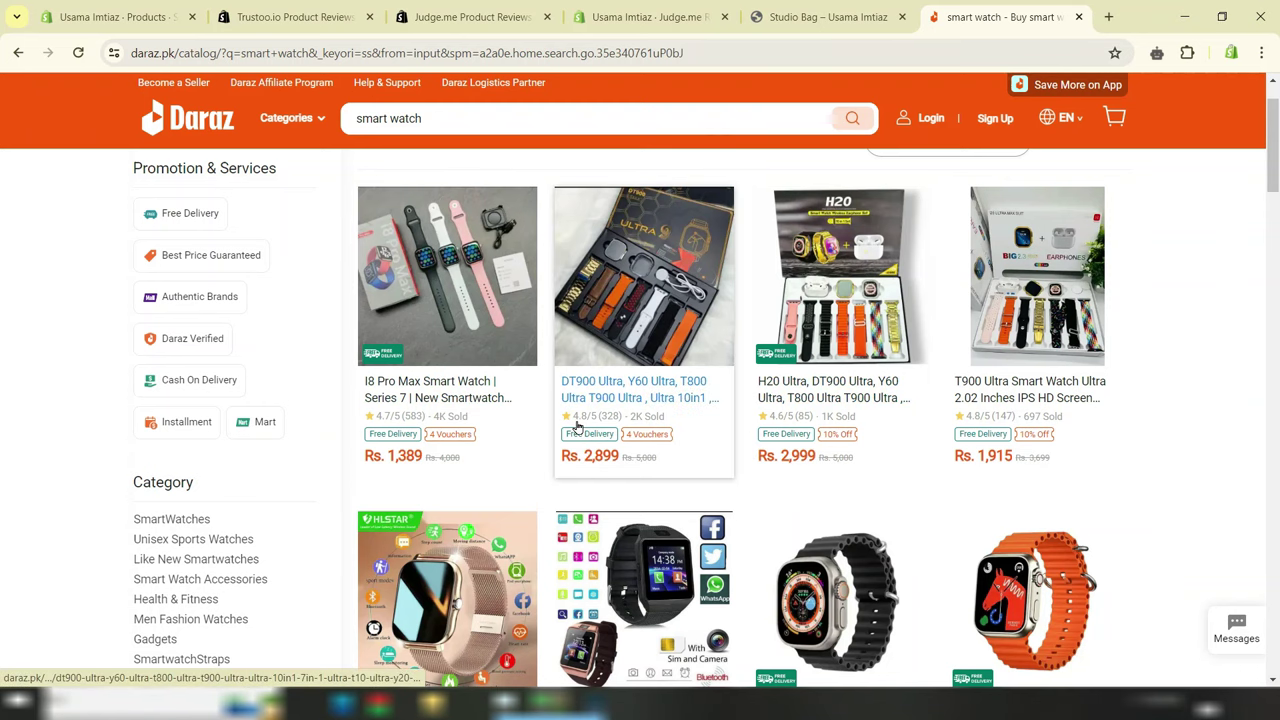
{"action": "scroll", "coordinate": [921, 421], "scroll_direction": "down", "scroll_amount": 3}
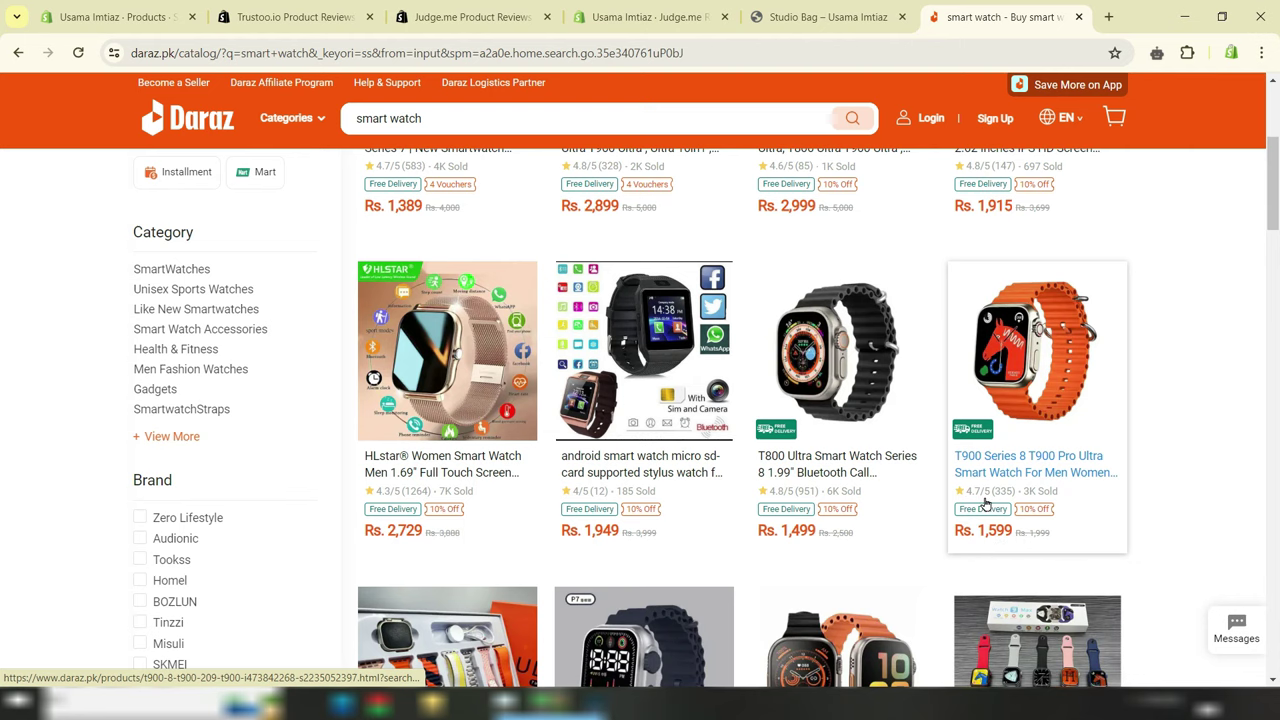
Open the T900 Series 8 Pro Ultra Smart Watch page and read its customer reviews.
{"action": "left_click", "coordinate": [1105, 370]}
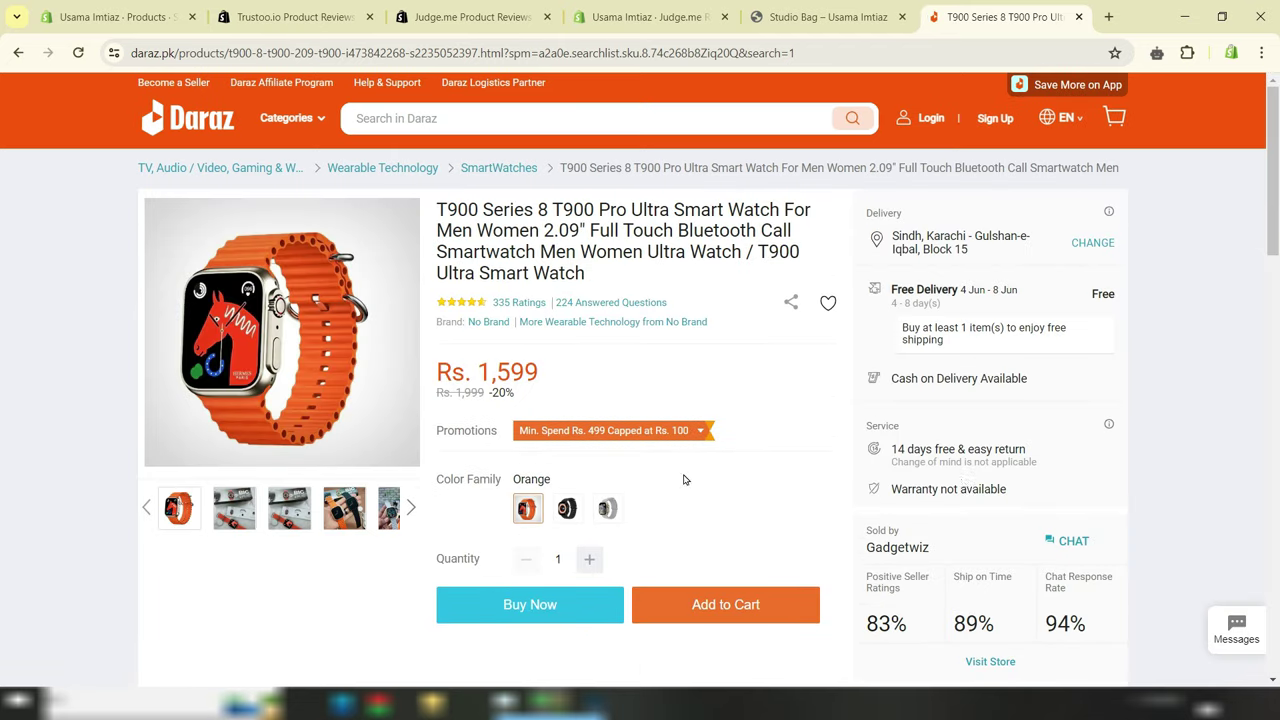
{"action": "scroll", "coordinate": [1172, 423], "scroll_direction": "down", "scroll_amount": 1}
{"action": "scroll", "coordinate": [1170, 440], "scroll_direction": "down", "scroll_amount": 5}
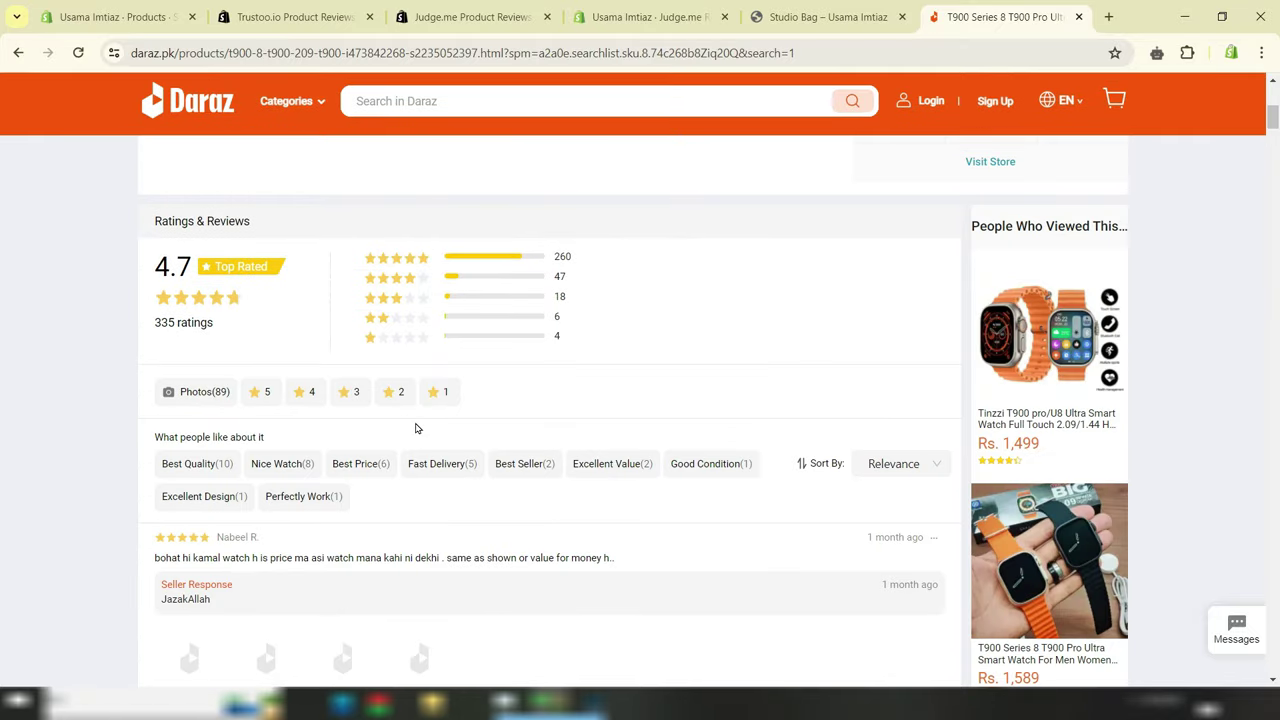
{"action": "scroll", "coordinate": [414, 428], "scroll_direction": "down", "scroll_amount": 2}
{"action": "scroll", "coordinate": [405, 455], "scroll_direction": "down", "scroll_amount": 2}
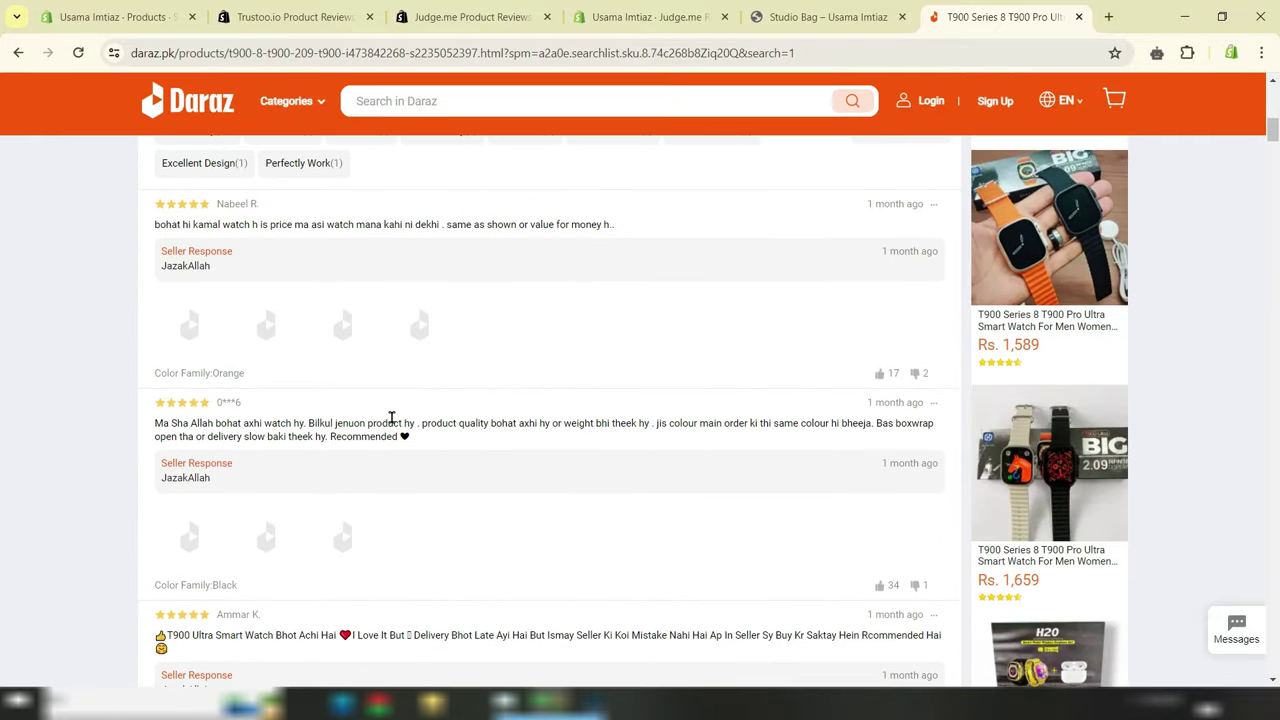
{"action": "left_click_drag", "start_coordinate": [182, 425], "coordinate": [339, 428]}
{"action": "scroll", "coordinate": [345, 430], "scroll_direction": "down", "scroll_amount": 2}
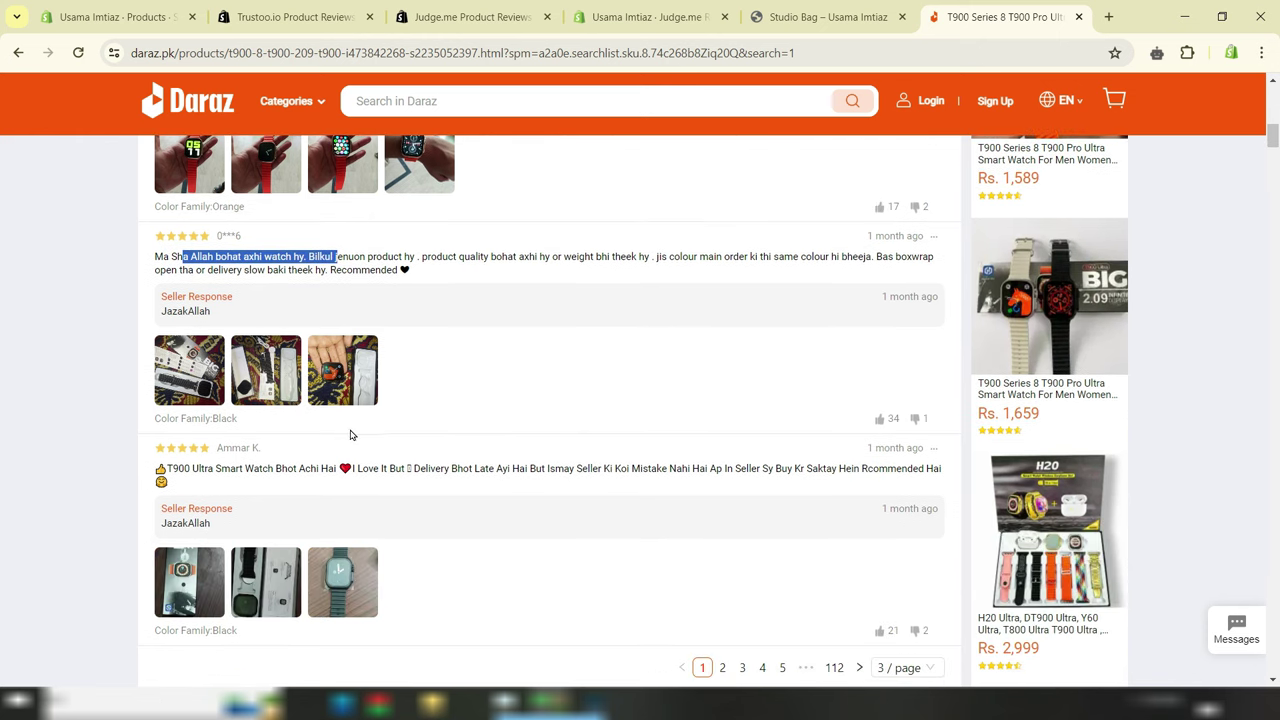
{"action": "left_click_drag", "start_coordinate": [221, 468], "coordinate": [318, 467]}
{"action": "scroll", "coordinate": [422, 483], "scroll_direction": "down", "scroll_amount": 2}
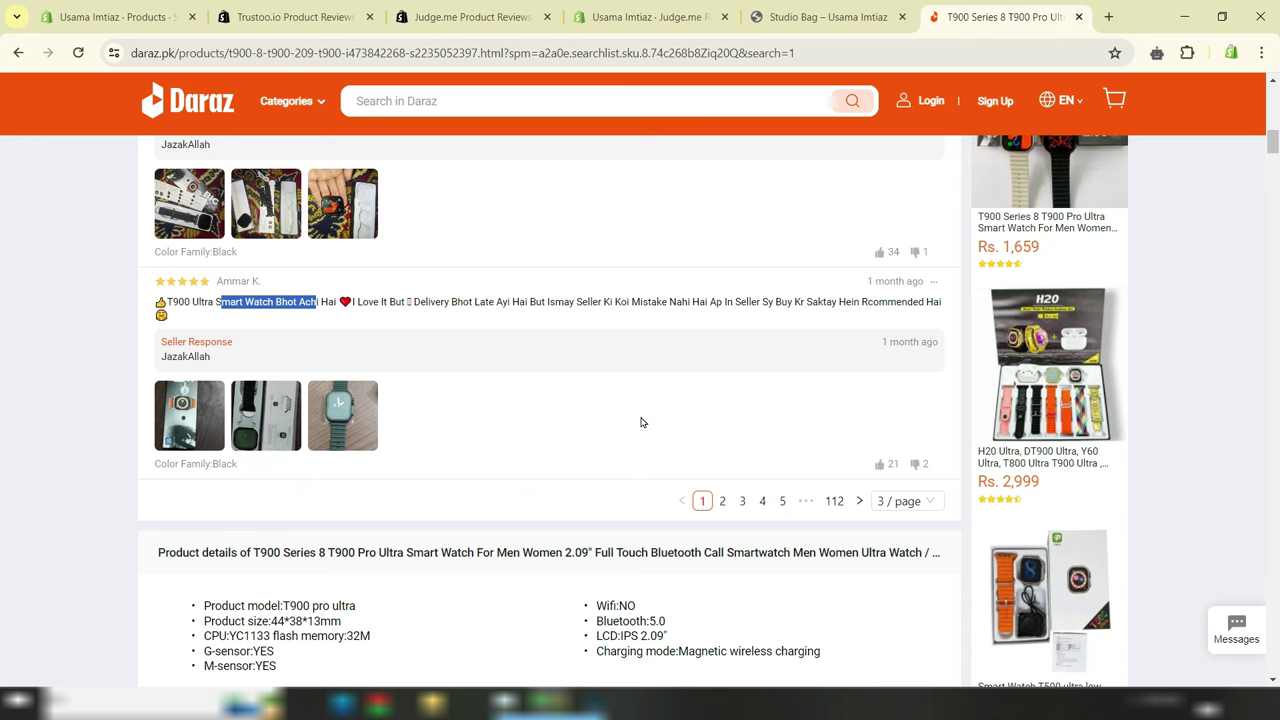
Scroll back up to the product title showing 4.7 stars from 335 ratings.
{"action": "scroll", "coordinate": [641, 430], "scroll_direction": "up", "scroll_amount": 4}
{"action": "scroll", "coordinate": [641, 435], "scroll_direction": "up", "scroll_amount": 2}
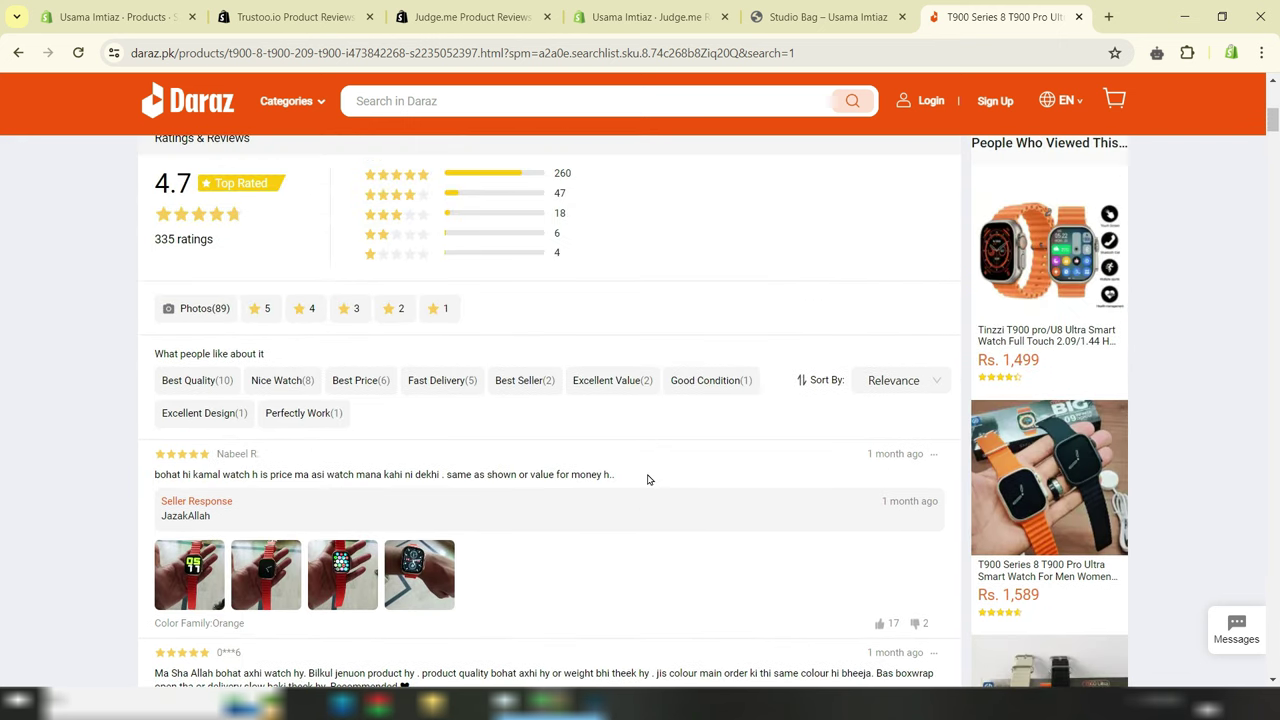
{"action": "scroll", "coordinate": [723, 477], "scroll_direction": "up", "scroll_amount": 3}
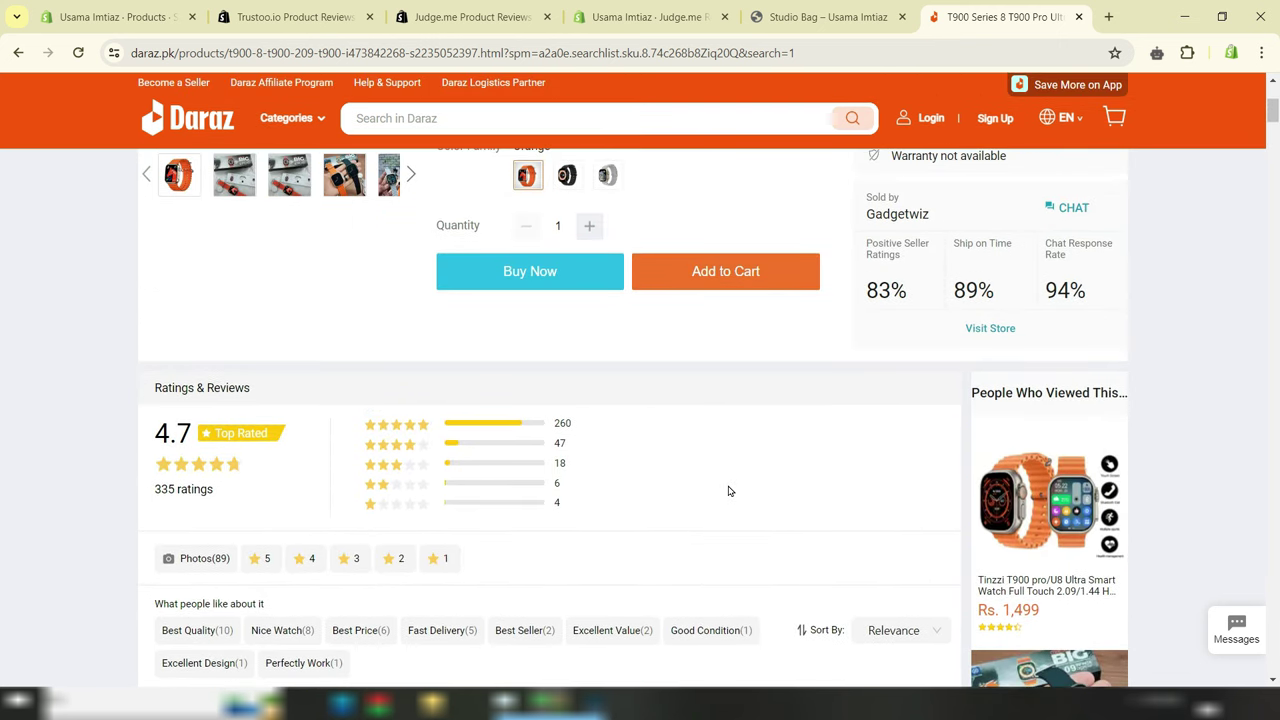
{"action": "scroll", "coordinate": [729, 490], "scroll_direction": "up", "scroll_amount": 4}
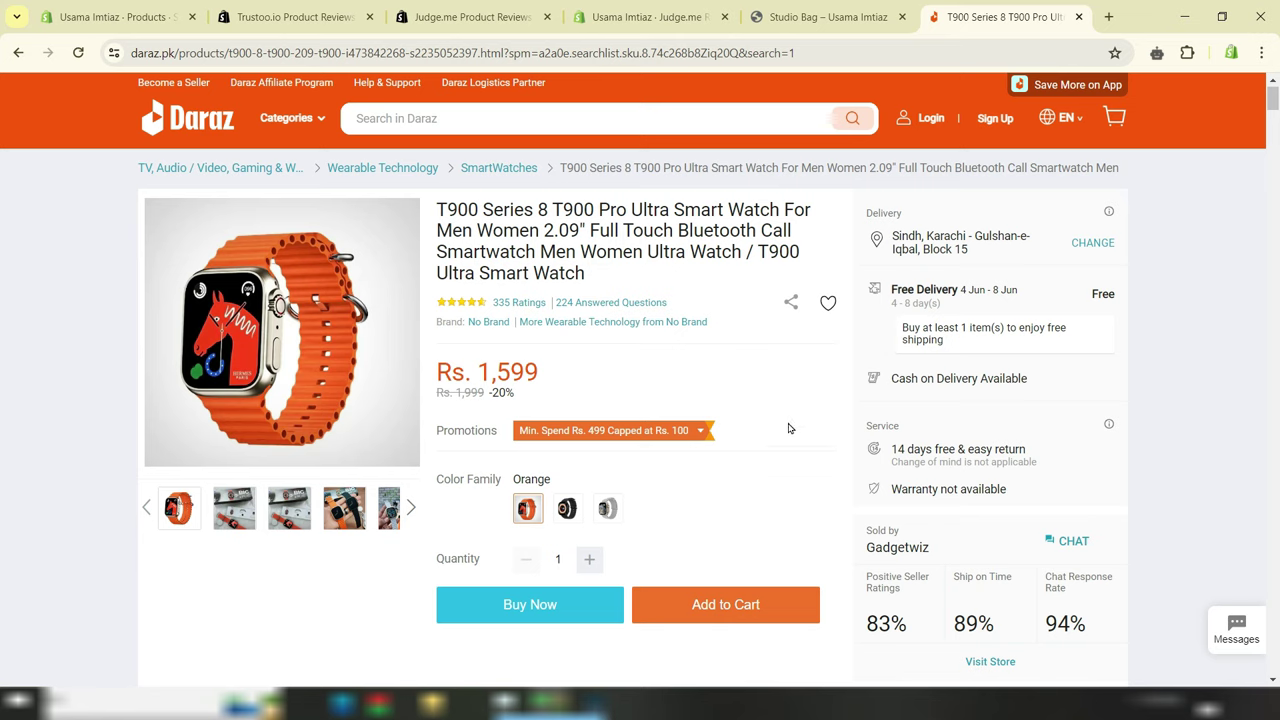
{"action": "left_click_drag", "start_coordinate": [557, 230], "coordinate": [638, 232]}
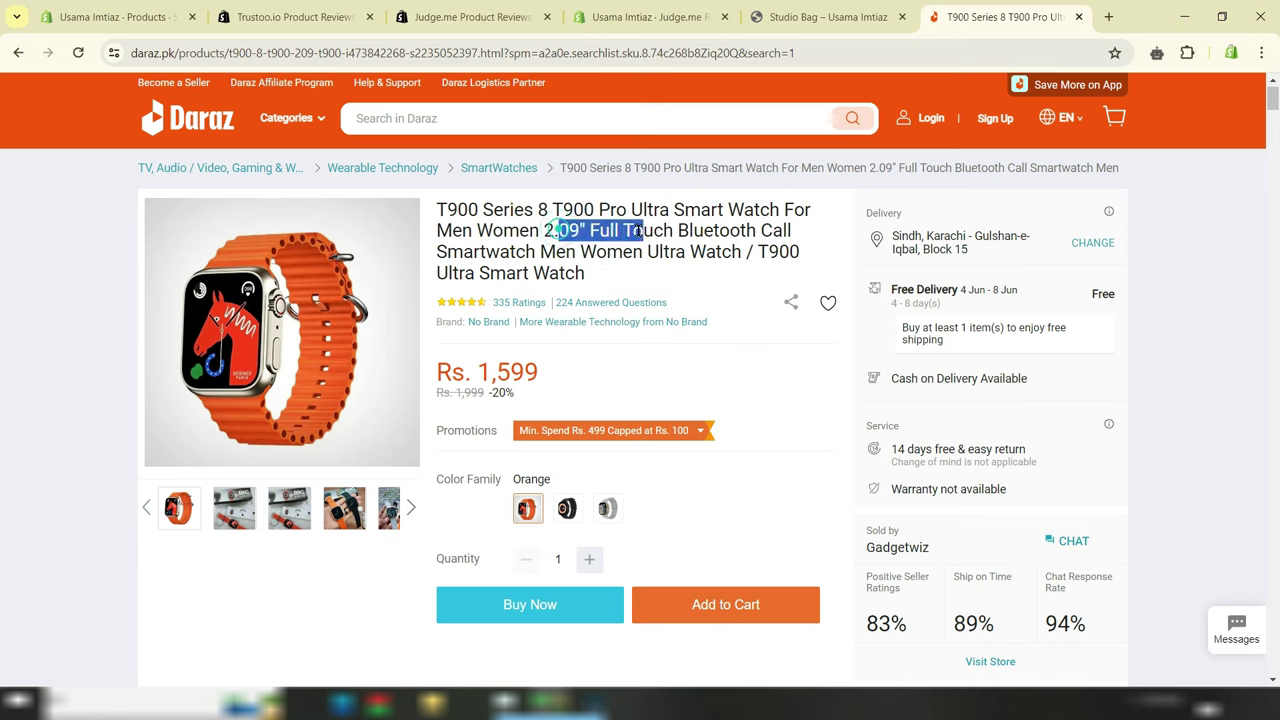
{"action": "left_click", "coordinate": [640, 233]}
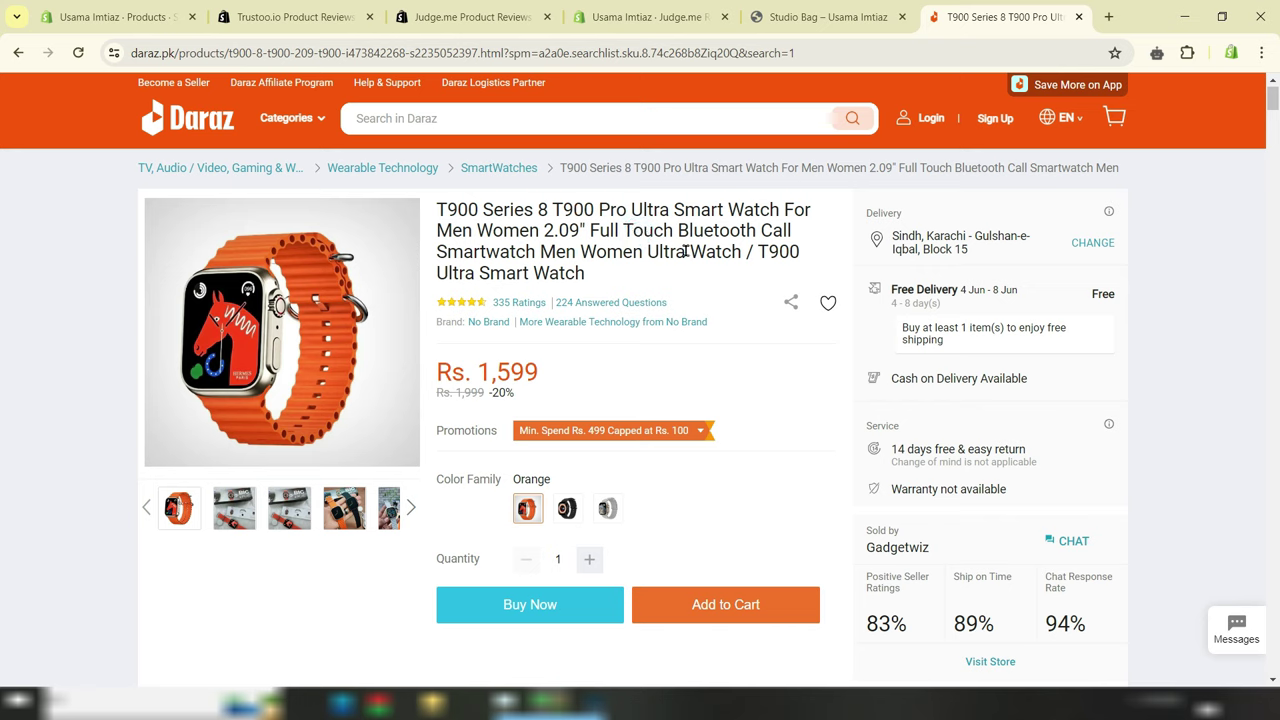
Return to the Judge.me Reviews Dashboard after glancing at the Trustoo.io listing.
{"action": "left_click", "coordinate": [652, 17]}
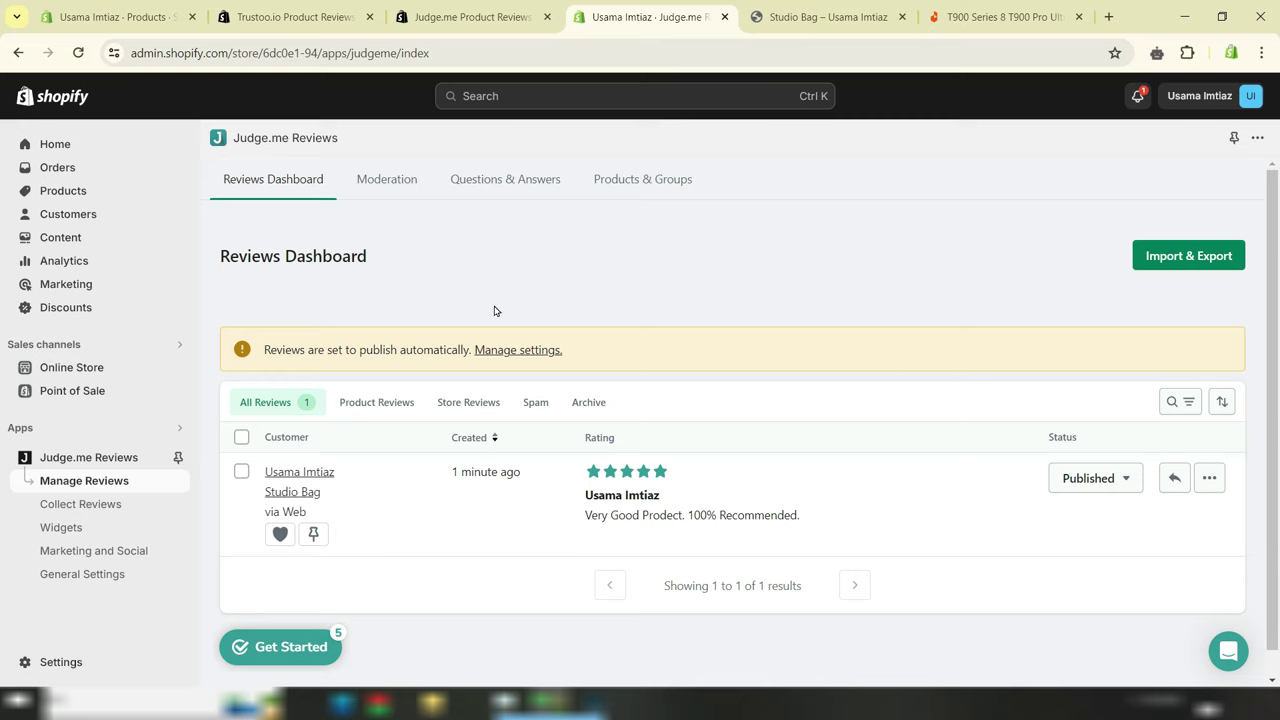
{"action": "left_click", "coordinate": [266, 17]}
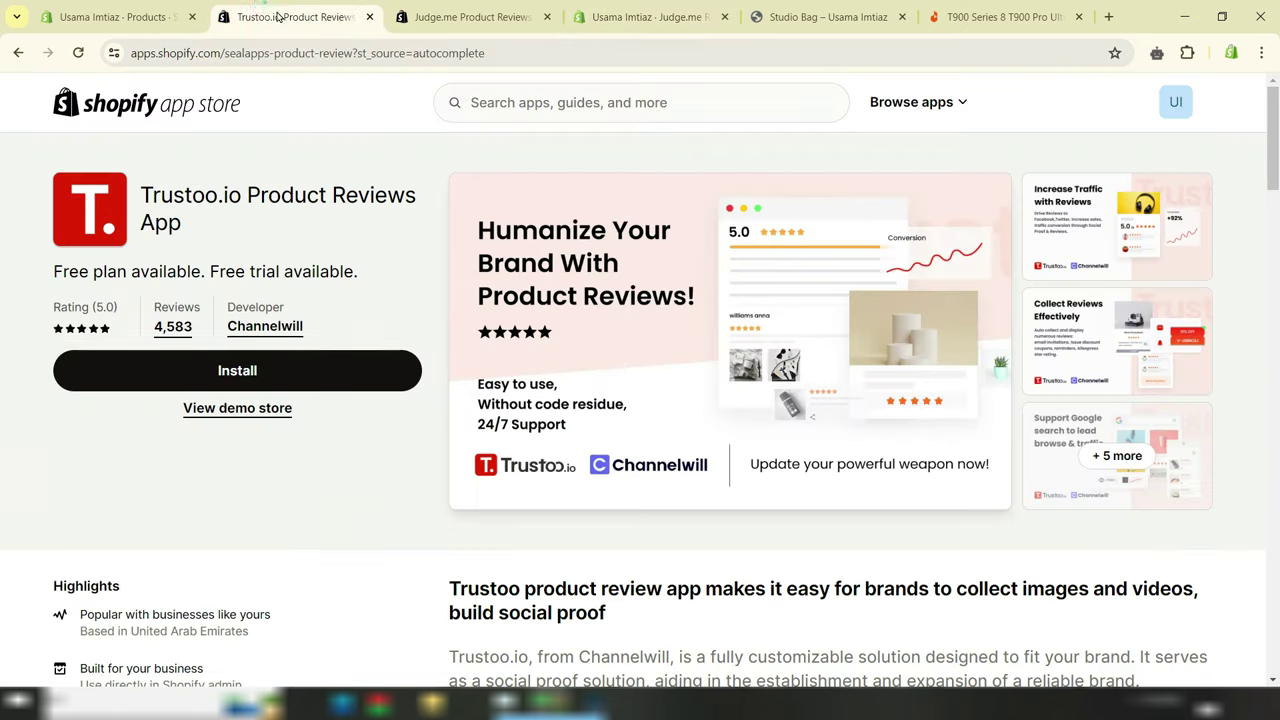
{"action": "left_click", "coordinate": [638, 17]}
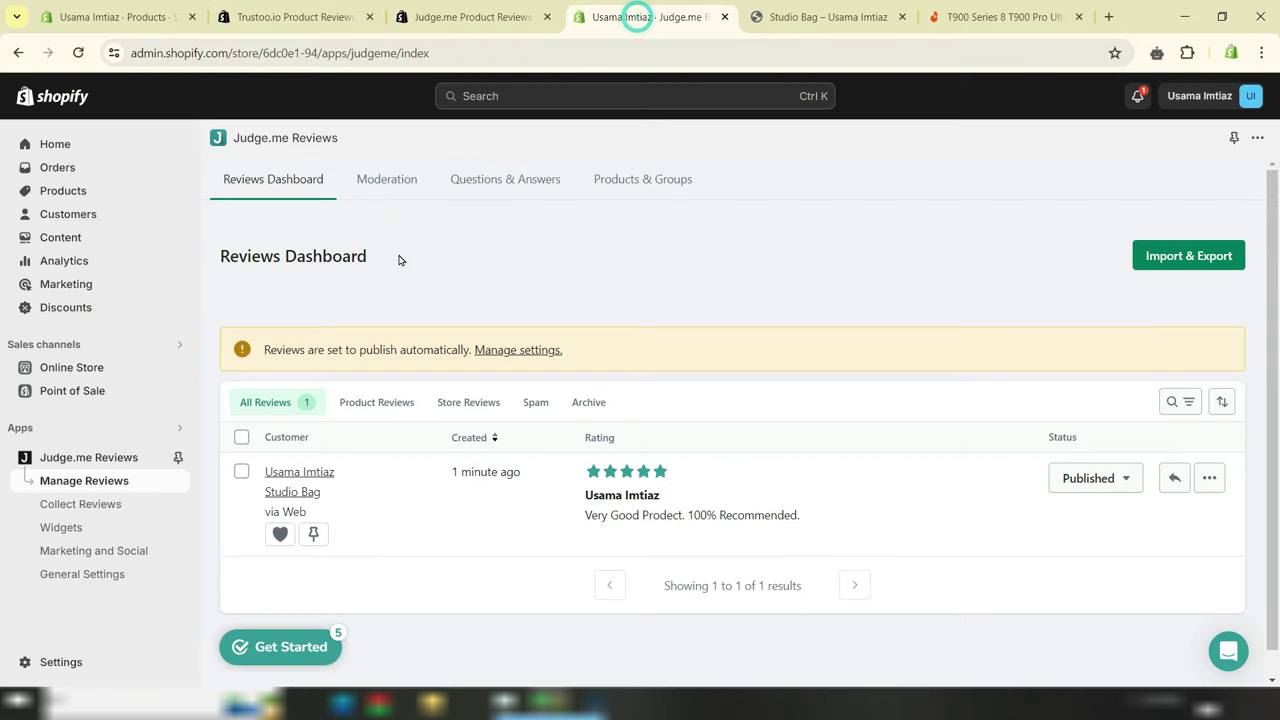
Open Judge.me's Import & Export page and browse its supported platforms, such as AliExpress.
{"action": "left_click", "coordinate": [1196, 262]}
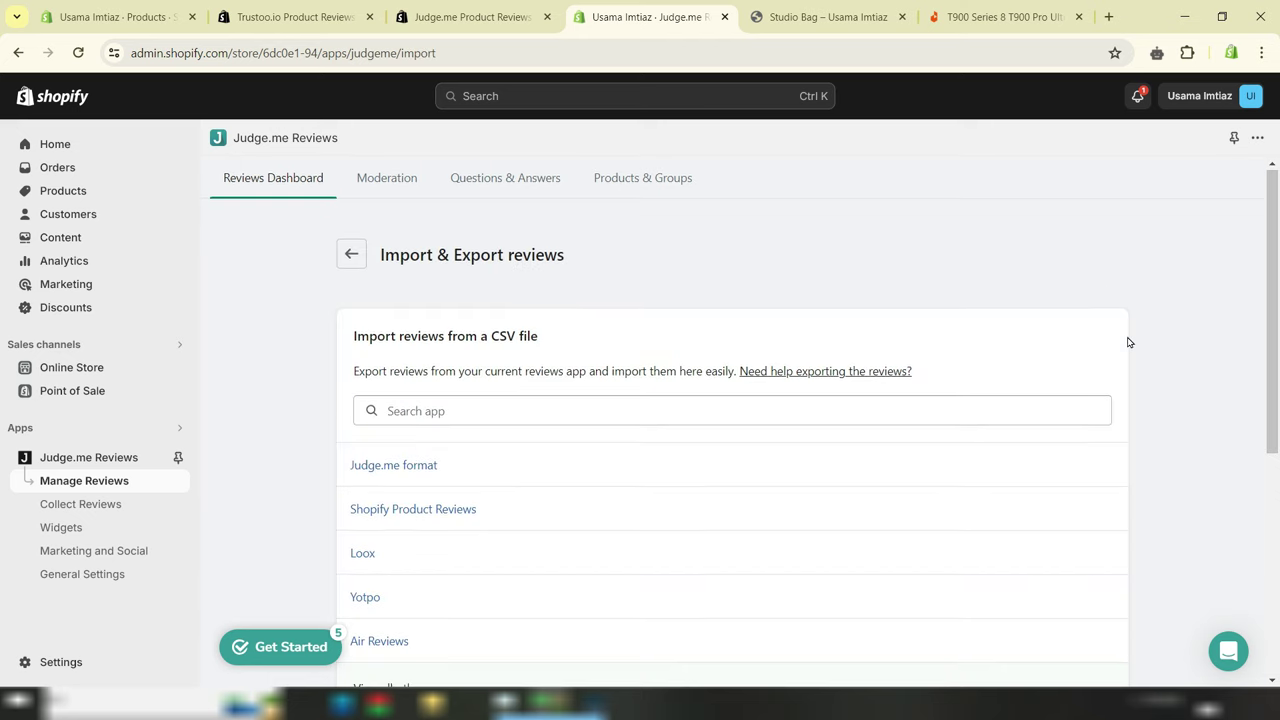
{"action": "scroll", "coordinate": [1129, 343], "scroll_direction": "down", "scroll_amount": 3}
{"action": "scroll", "coordinate": [1138, 345], "scroll_direction": "down", "scroll_amount": 2}
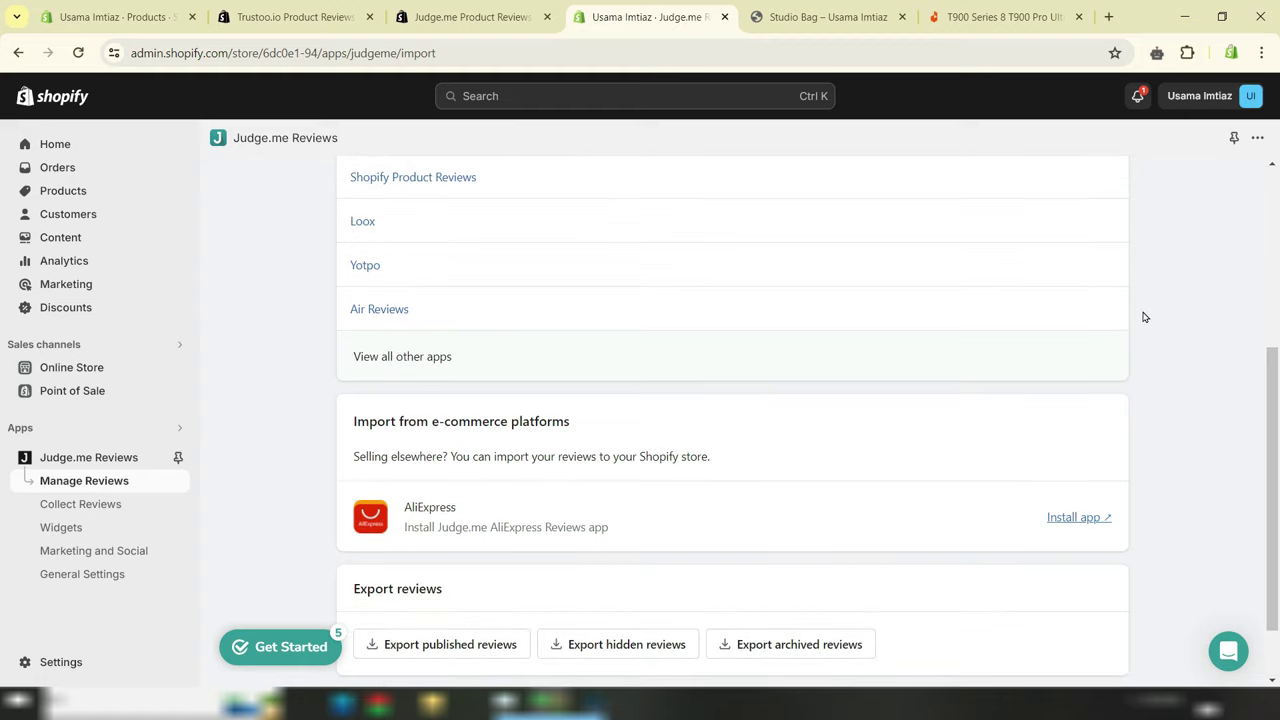
{"action": "left_click_drag", "start_coordinate": [407, 419], "coordinate": [446, 424]}
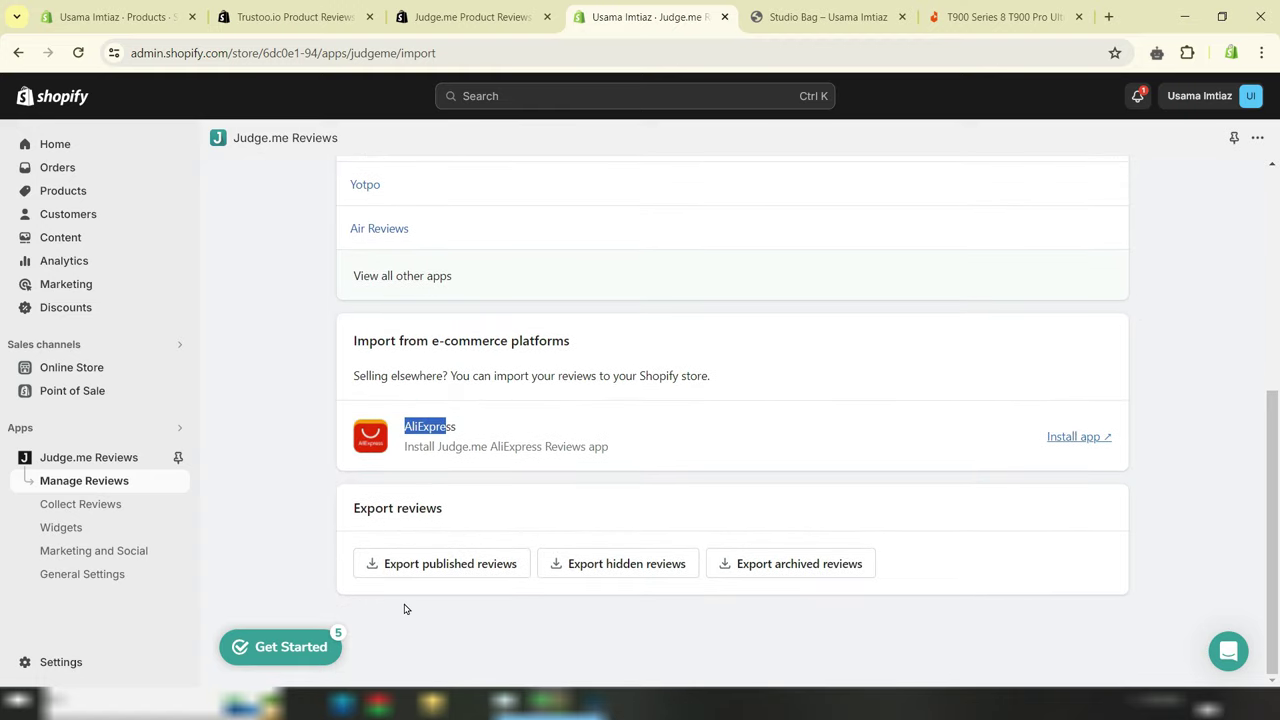
{"action": "scroll", "coordinate": [769, 429], "scroll_direction": "up", "scroll_amount": 5}
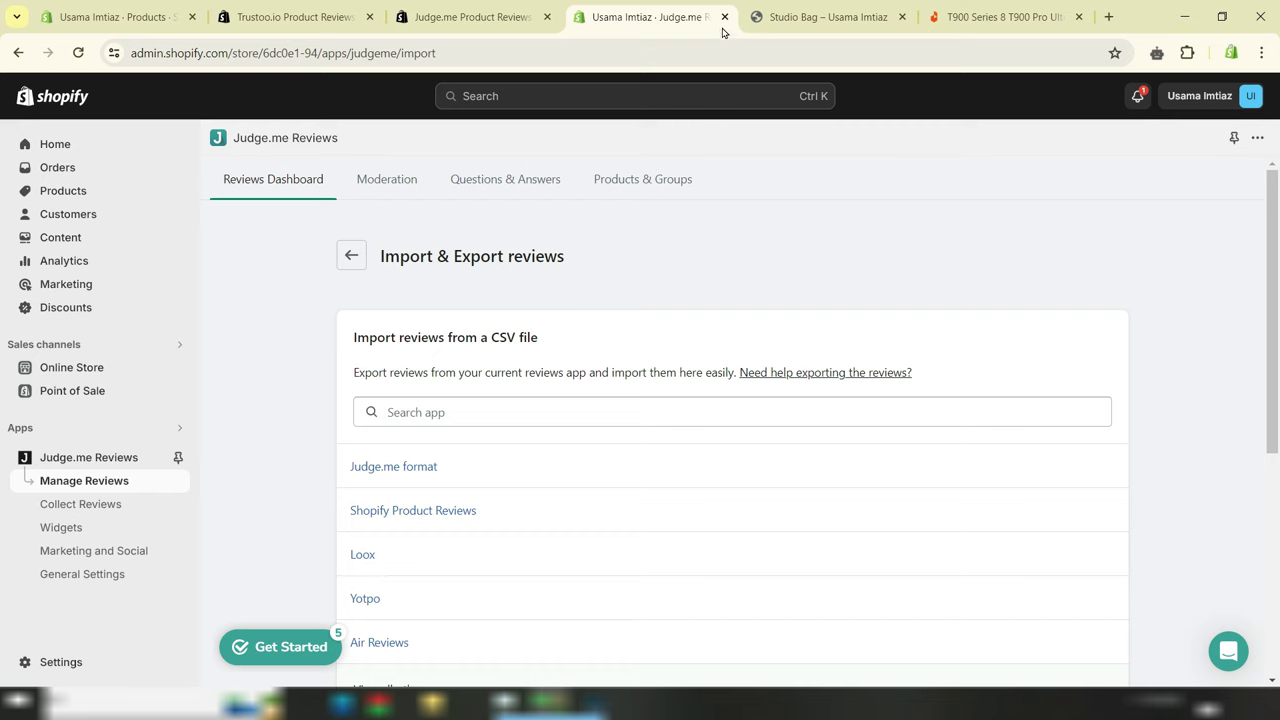
Check the Studio Bag storefront review, then return to the Import & Export page.
{"action": "left_click", "coordinate": [790, 14]}
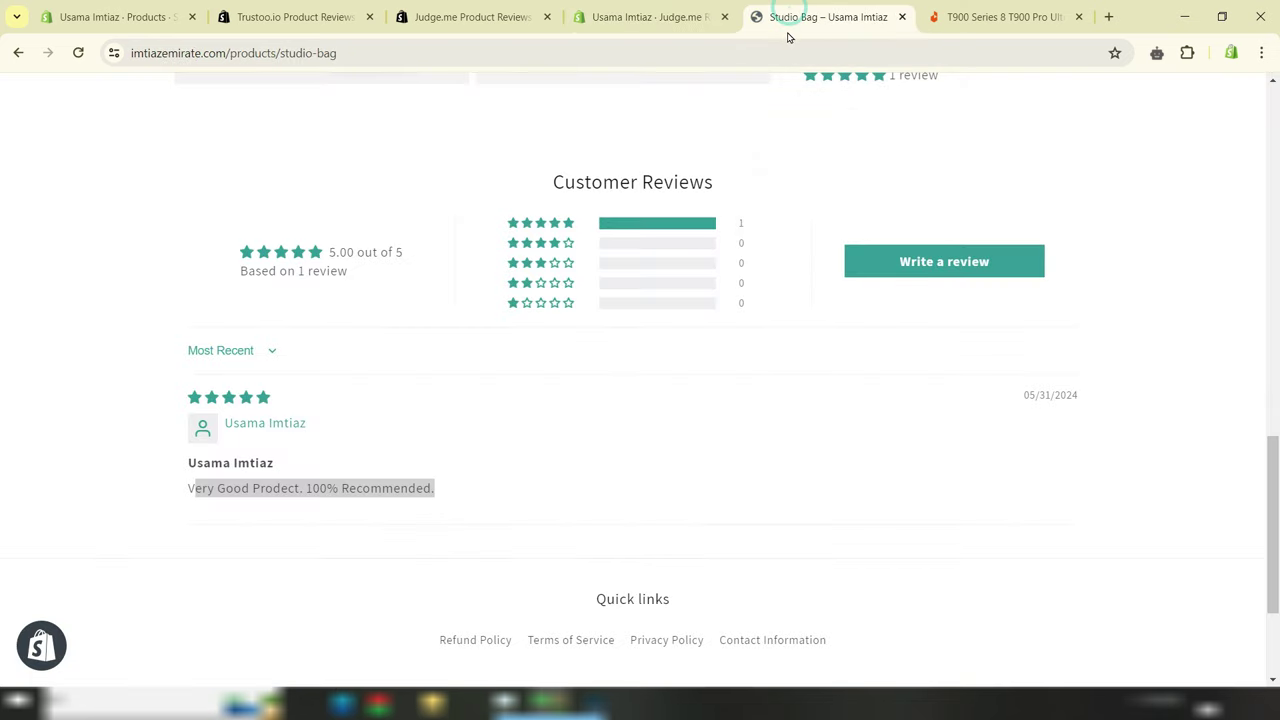
{"action": "scroll", "coordinate": [790, 205], "scroll_direction": "up", "scroll_amount": 4}
{"action": "scroll", "coordinate": [780, 230], "scroll_direction": "up", "scroll_amount": 6}
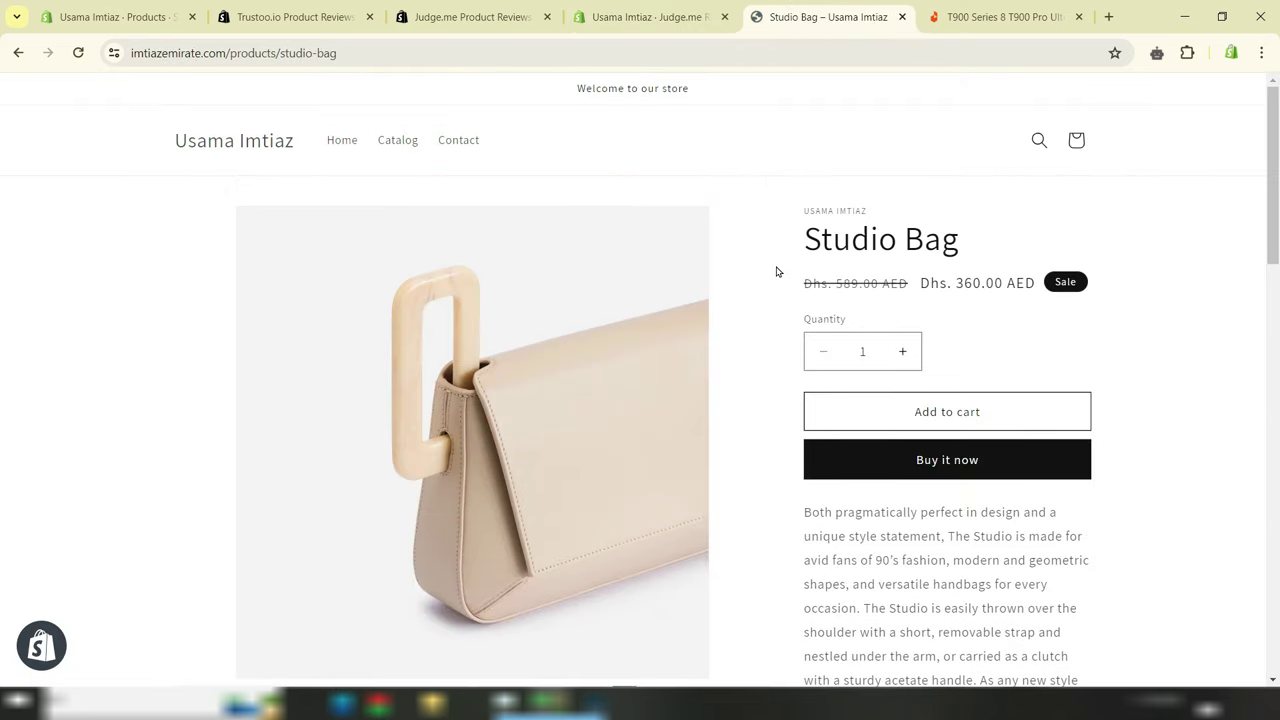
{"action": "left_click", "coordinate": [645, 17]}
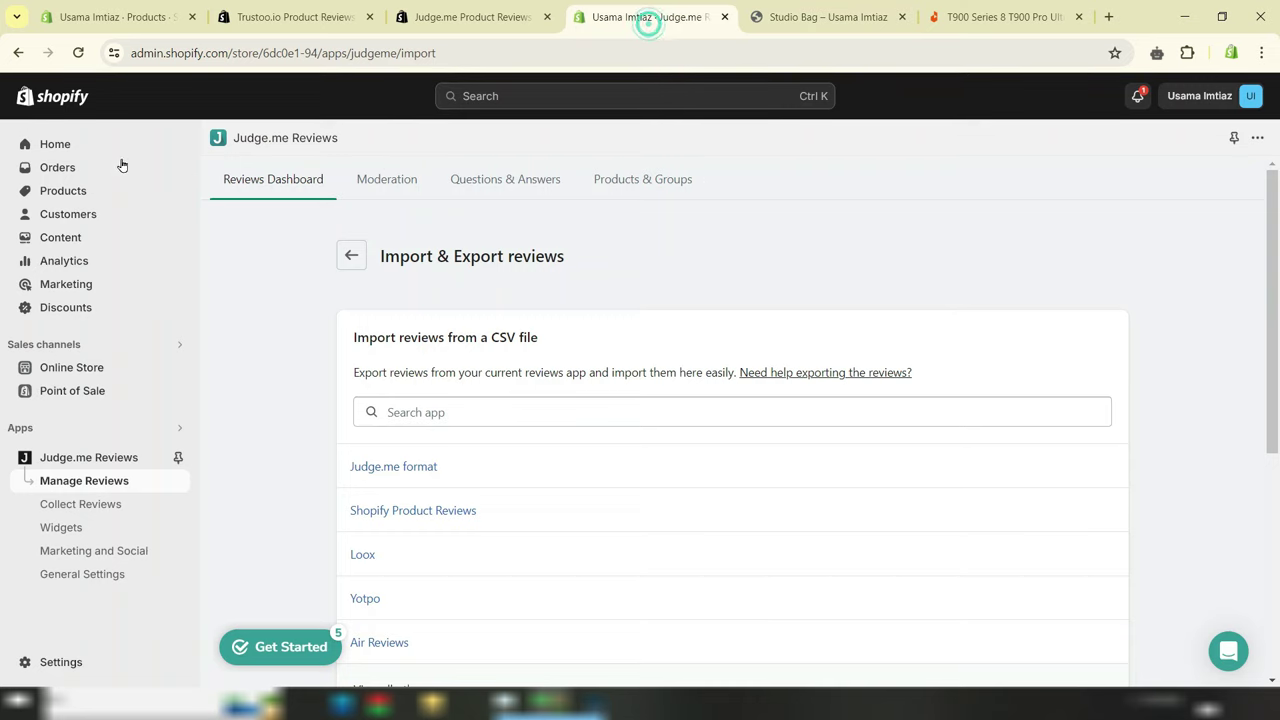
From Products > Collections, create a manual collection titled 'Kitchen Accessories' and save it.
{"action": "left_click", "coordinate": [78, 192]}
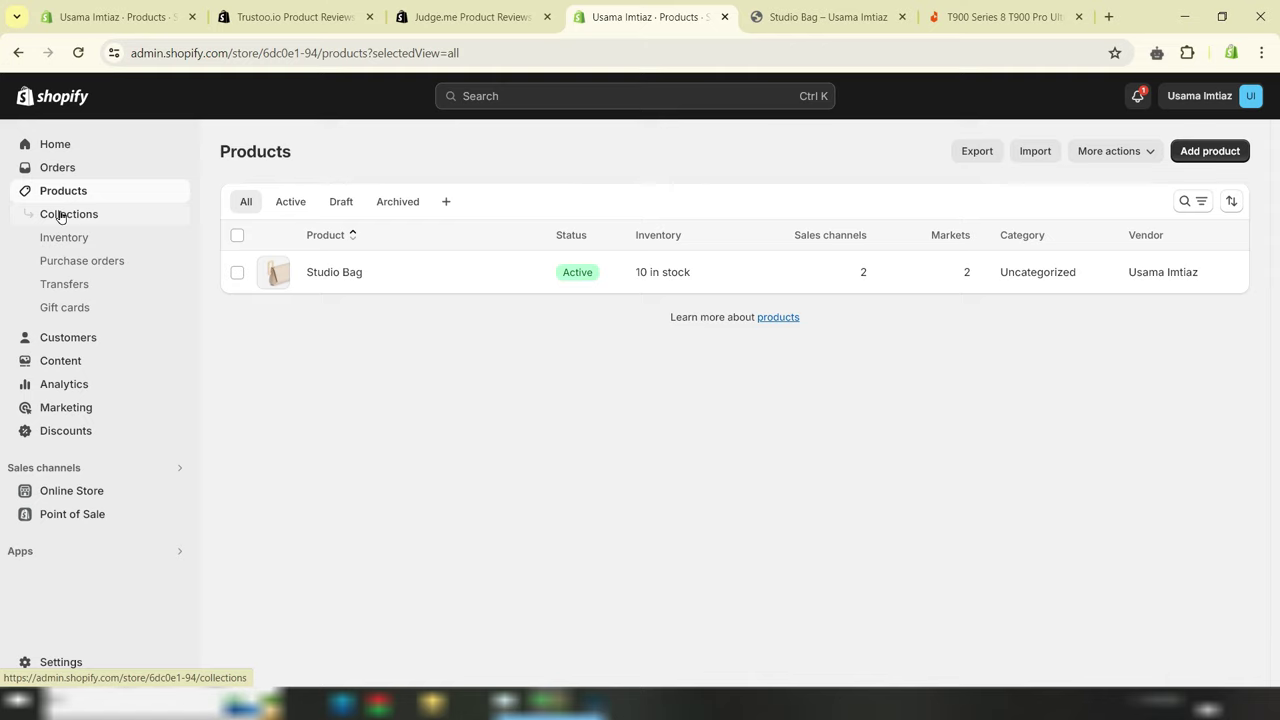
{"action": "left_click", "coordinate": [87, 218]}
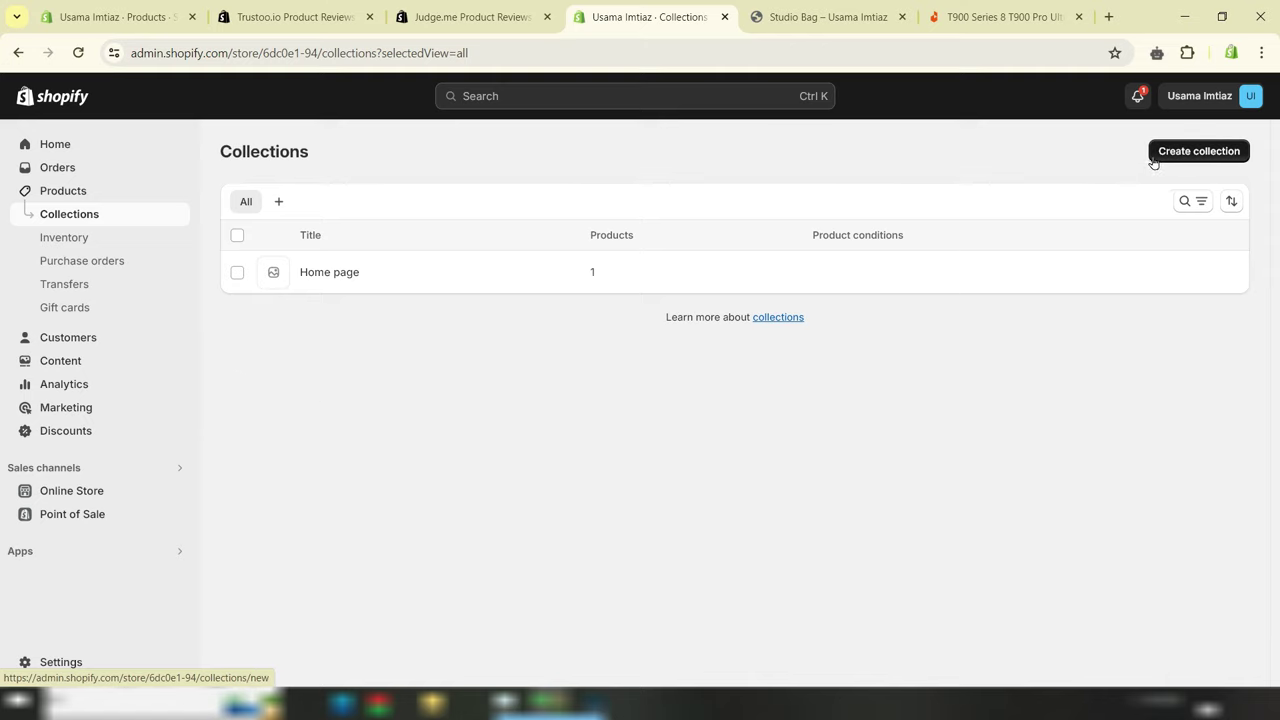
{"action": "left_click", "coordinate": [1208, 152]}
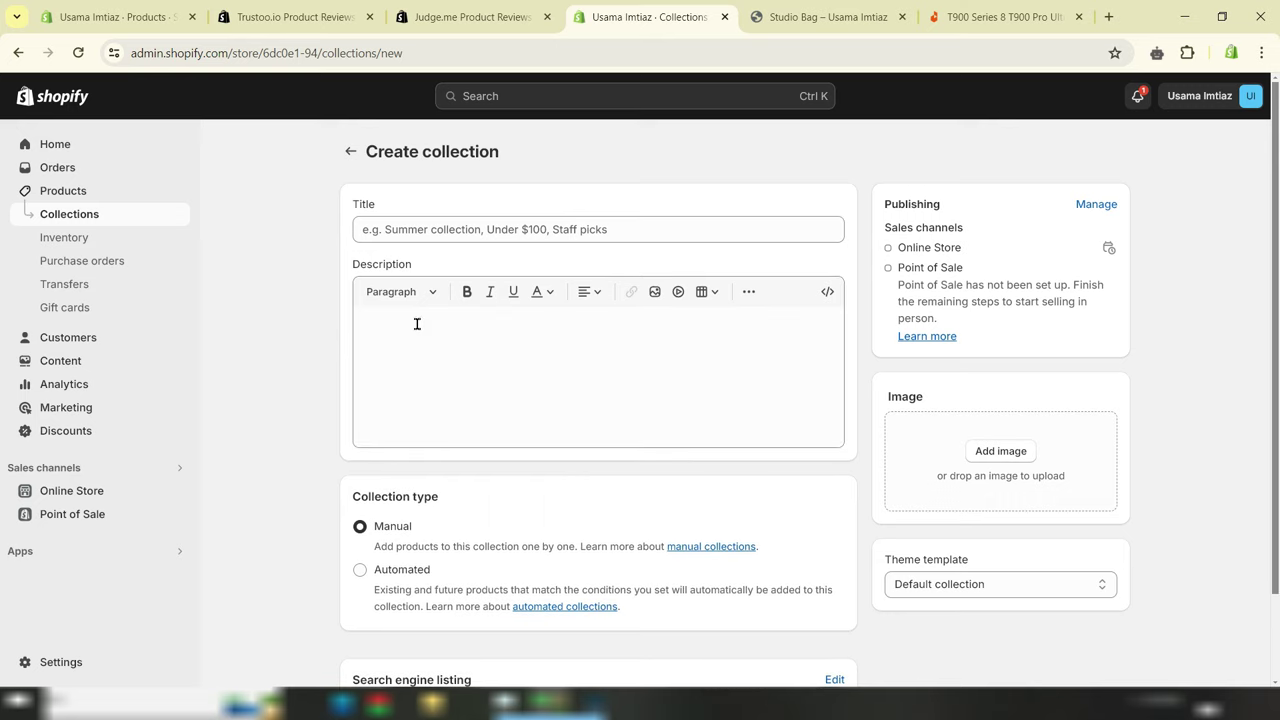
{"action": "left_click", "coordinate": [414, 229]}
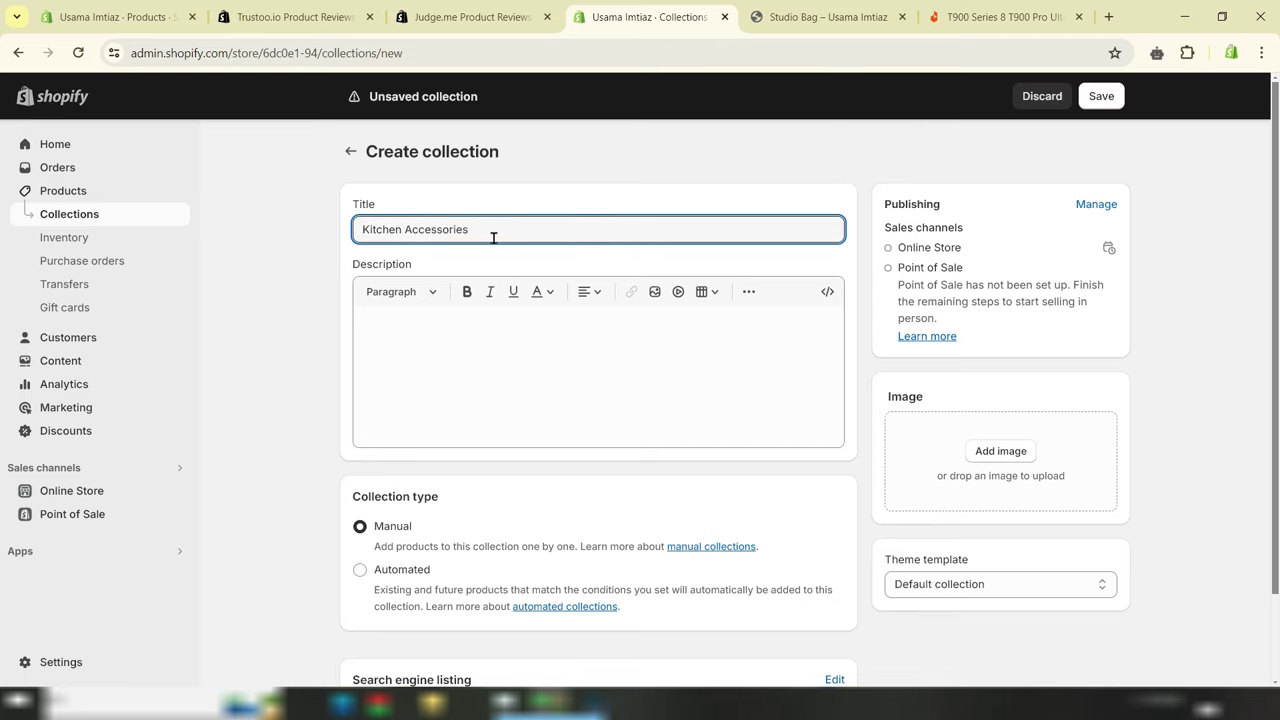
{"action": "left_click_drag", "start_coordinate": [491, 229], "coordinate": [344, 224]}
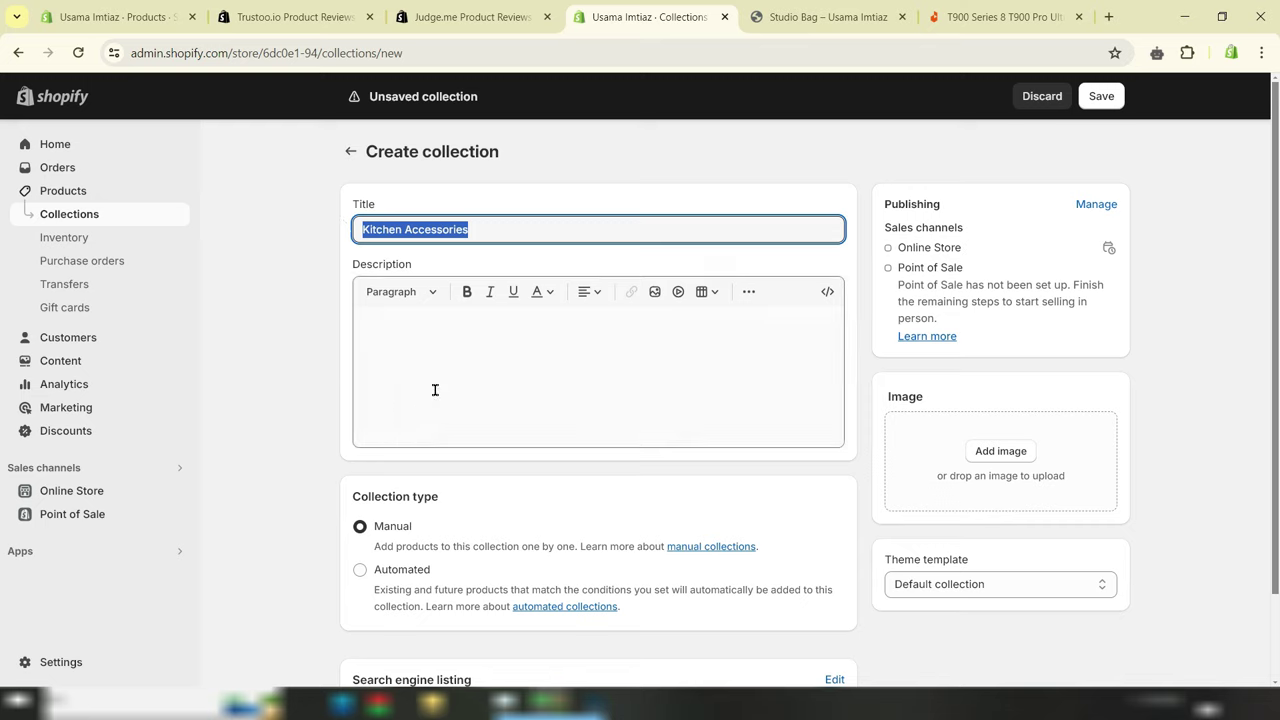
{"action": "left_click", "coordinate": [419, 326]}
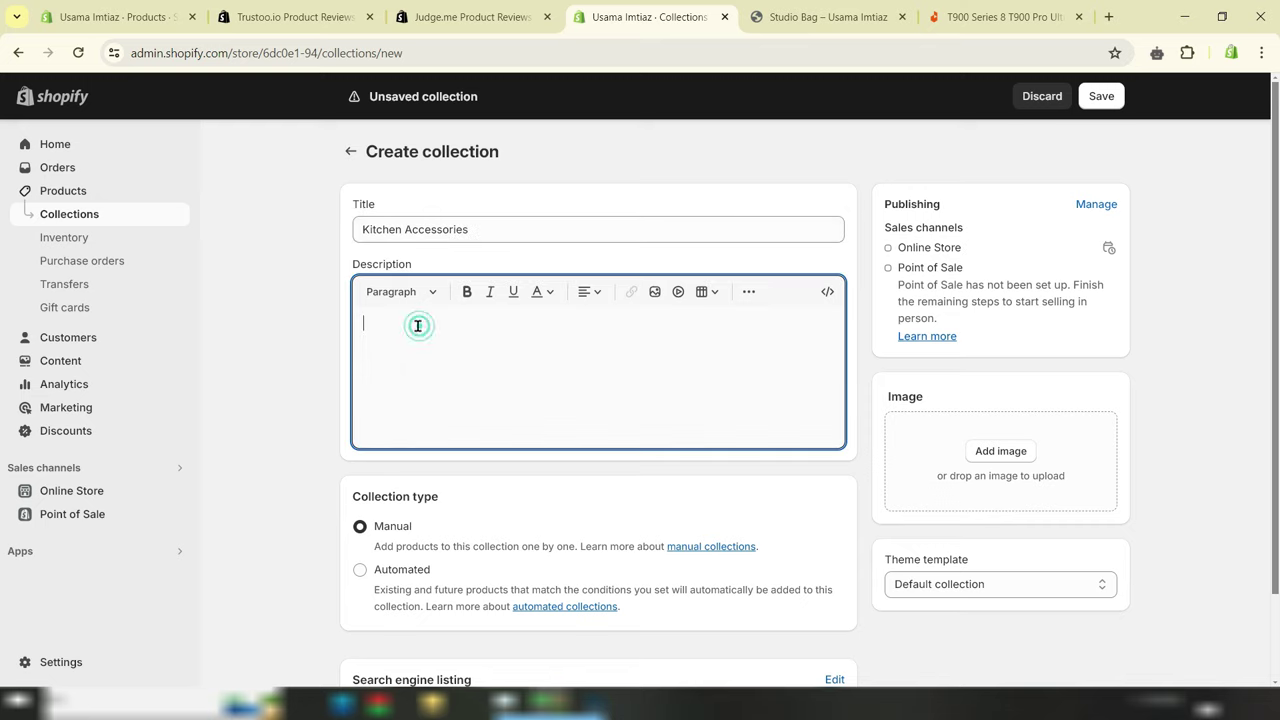
{"action": "left_click_drag", "start_coordinate": [368, 496], "coordinate": [388, 532]}
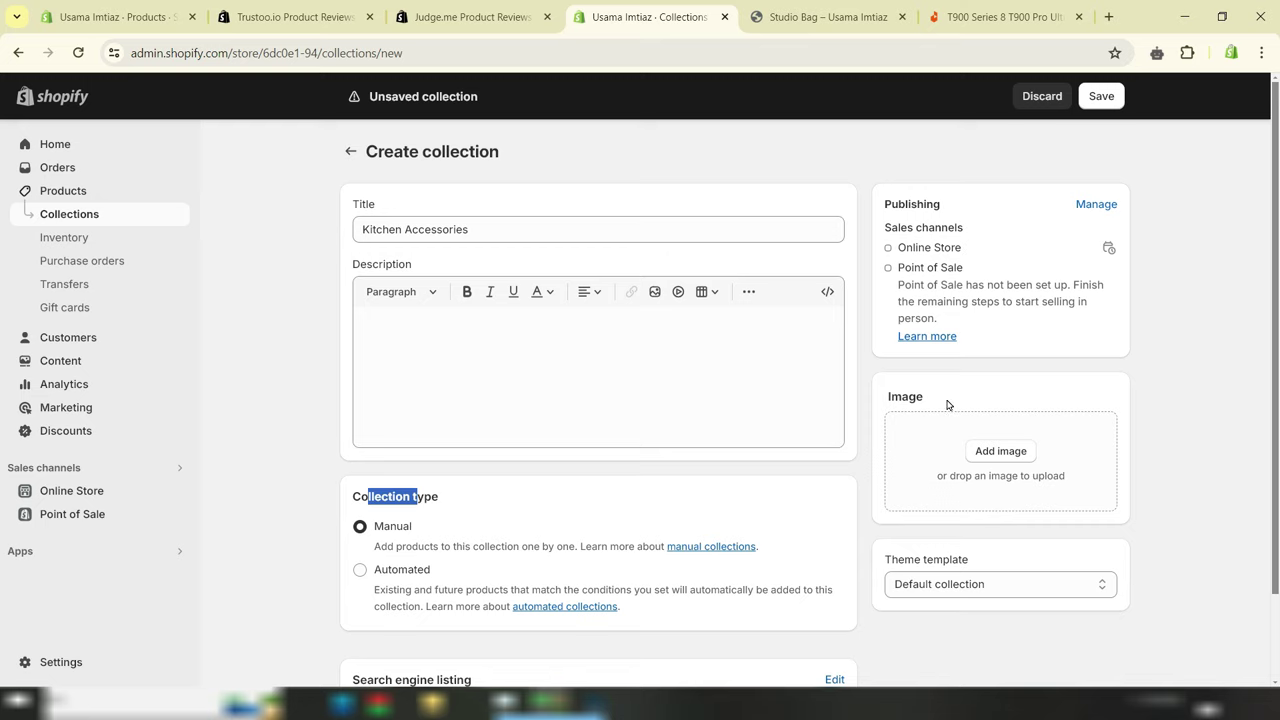
{"action": "left_click_drag", "start_coordinate": [903, 397], "coordinate": [951, 422]}
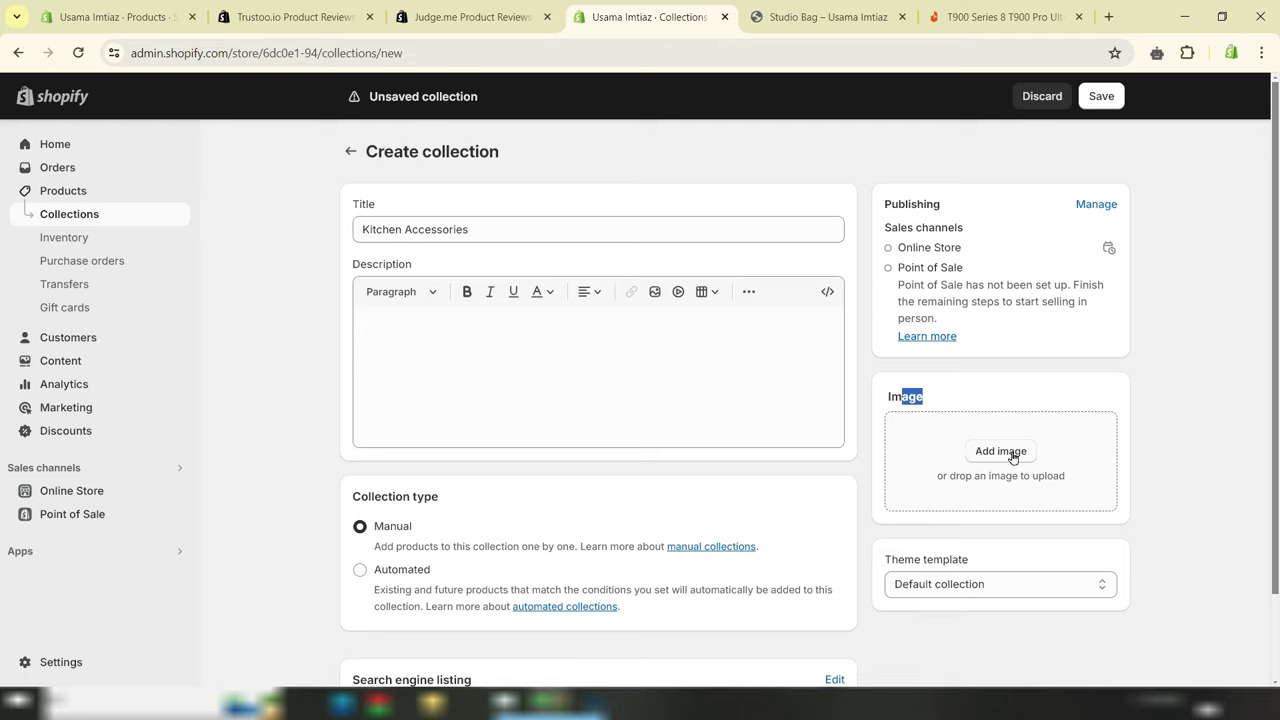
{"action": "left_click", "coordinate": [1101, 95]}
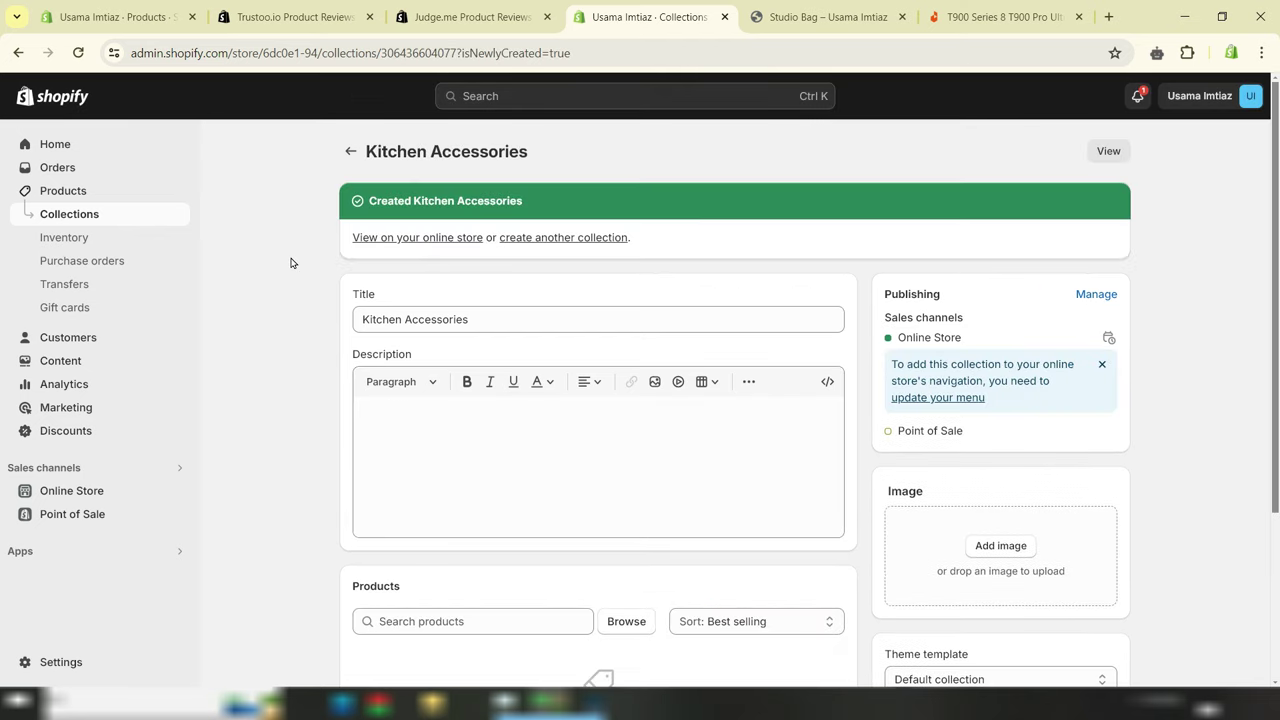
Return to the Collections list, showing Kitchen Accessories at 0 products beside Home page.
{"action": "left_click", "coordinate": [350, 151]}
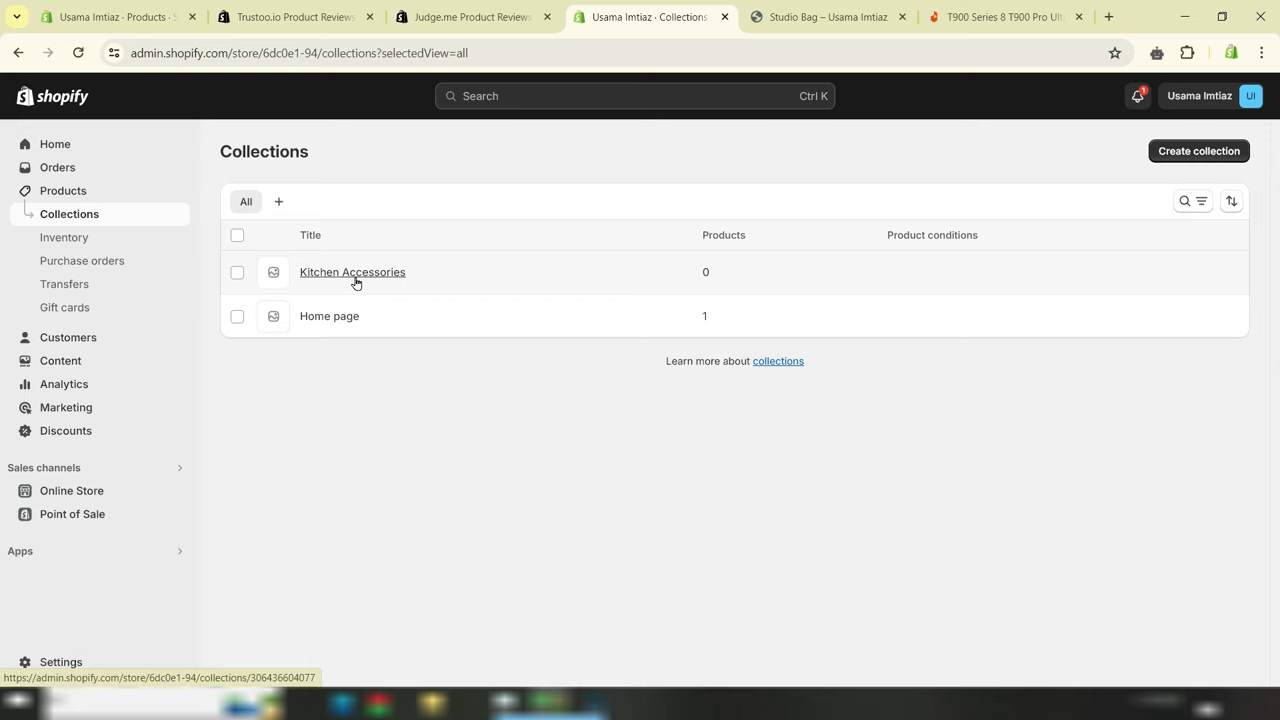
{"action": "left_click", "coordinate": [815, 17]}
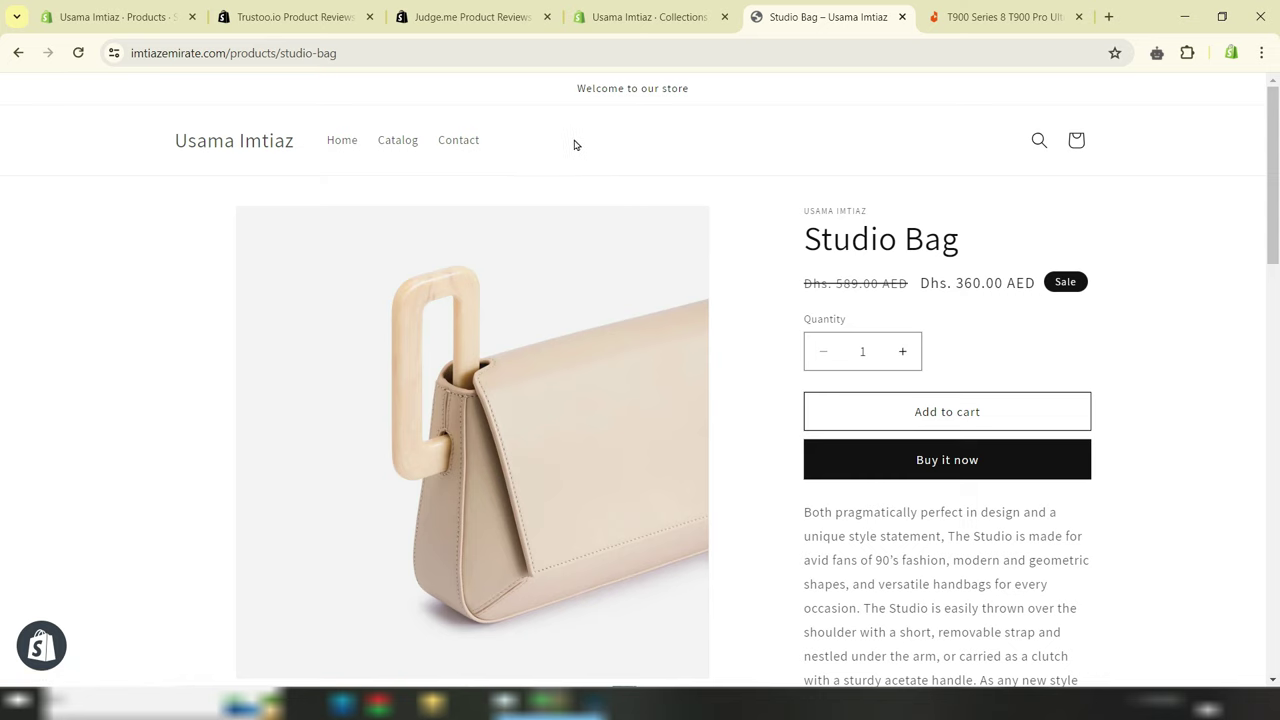
{"action": "left_click", "coordinate": [645, 16]}
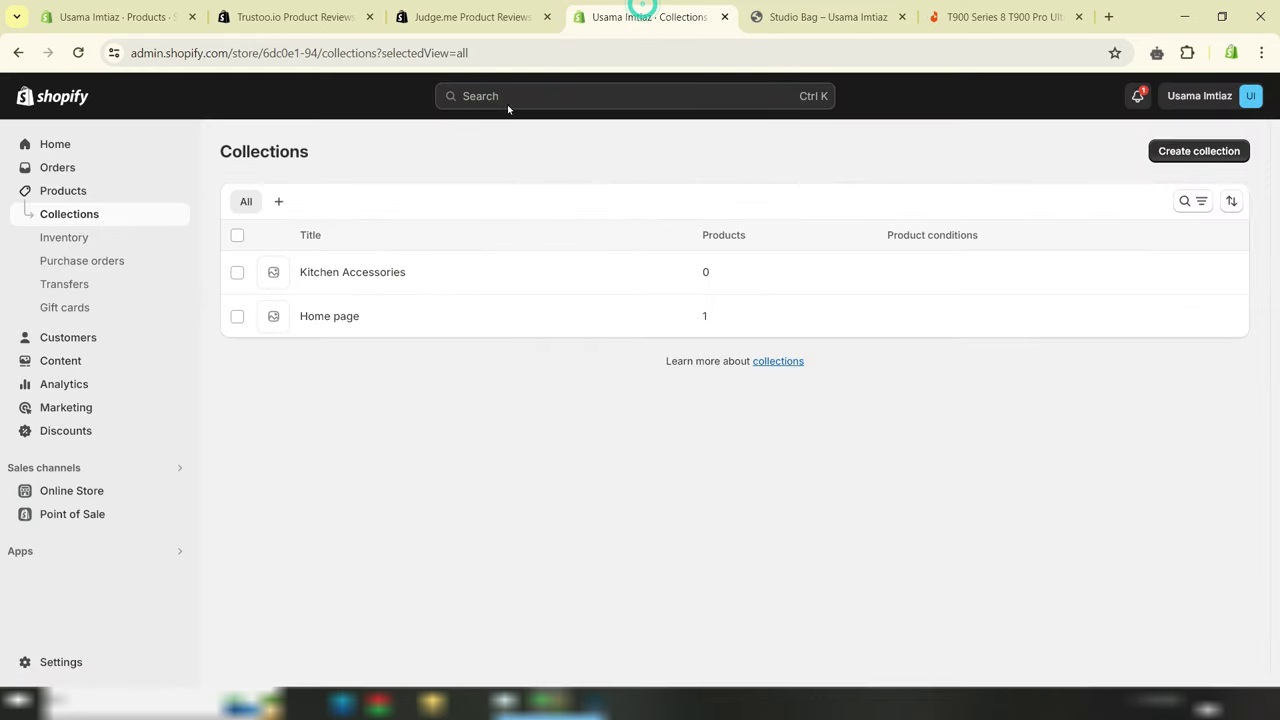
Open the Main menu under Online Store > Navigation and compare it with the storefront header.
{"action": "left_click", "coordinate": [82, 492]}
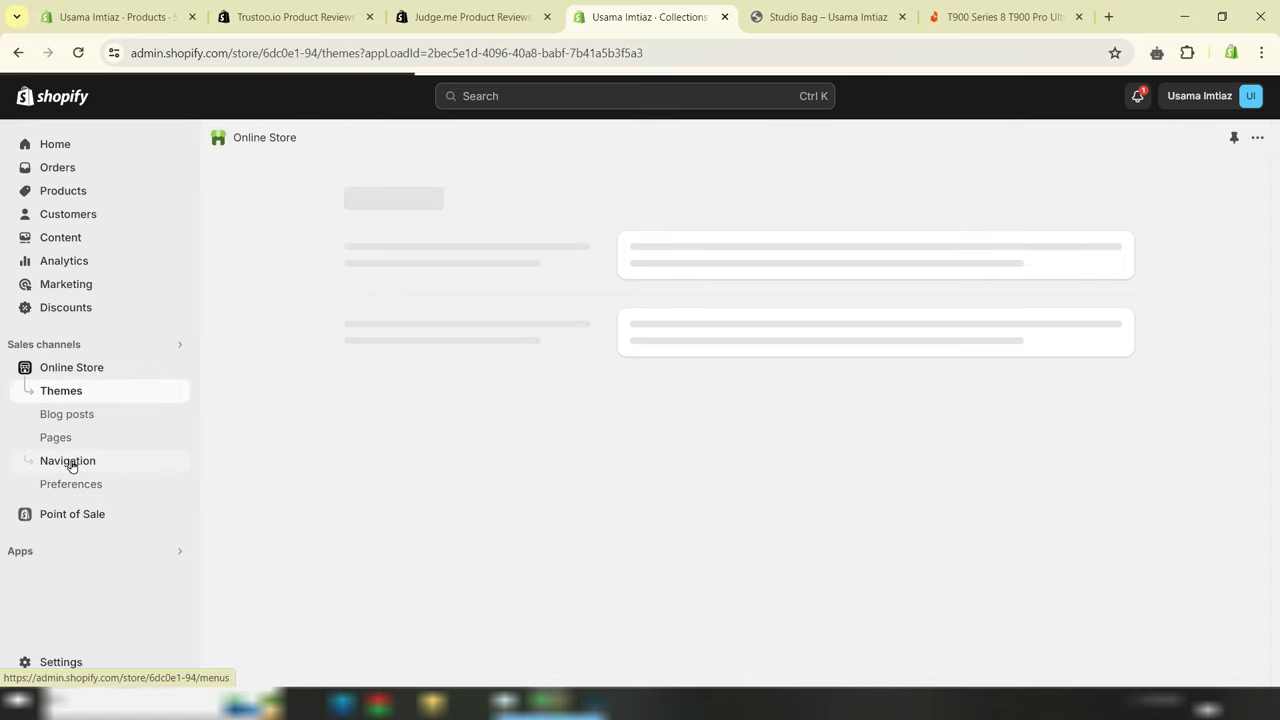
{"action": "left_click", "coordinate": [80, 463]}
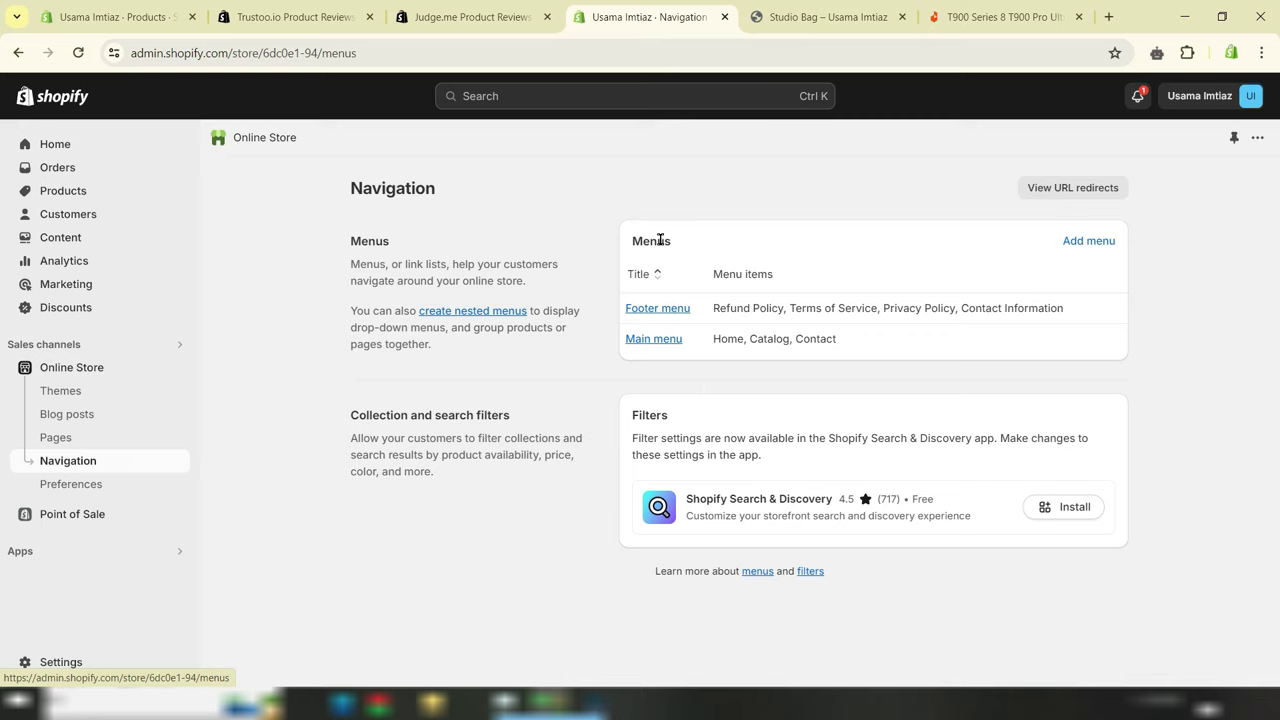
{"action": "left_click_drag", "start_coordinate": [658, 240], "coordinate": [631, 241]}
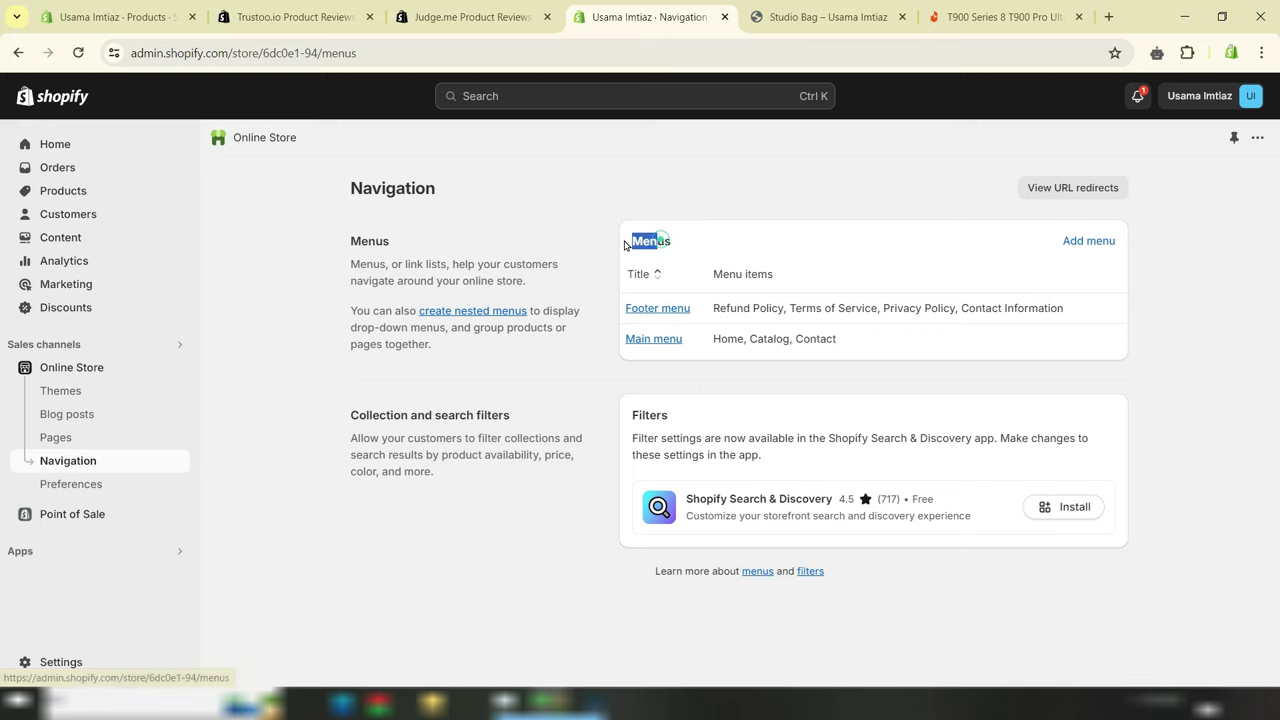
{"action": "left_click", "coordinate": [648, 341]}
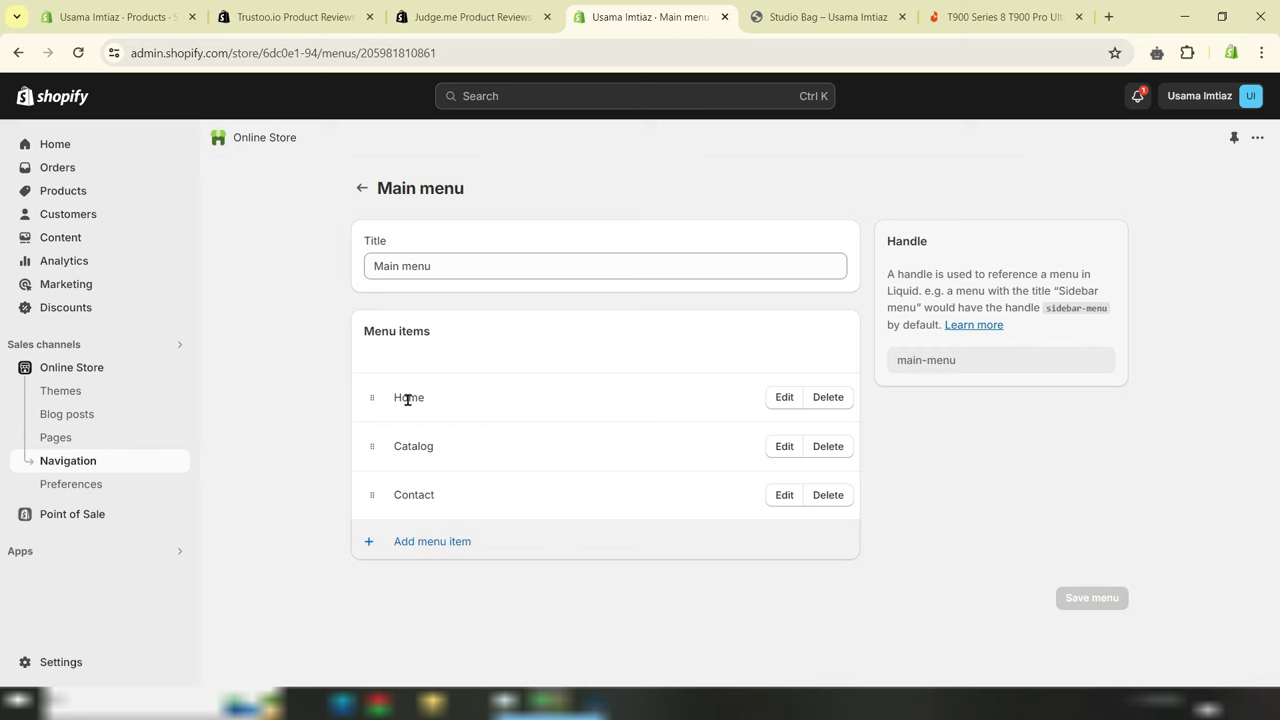
{"action": "left_click", "coordinate": [815, 16]}
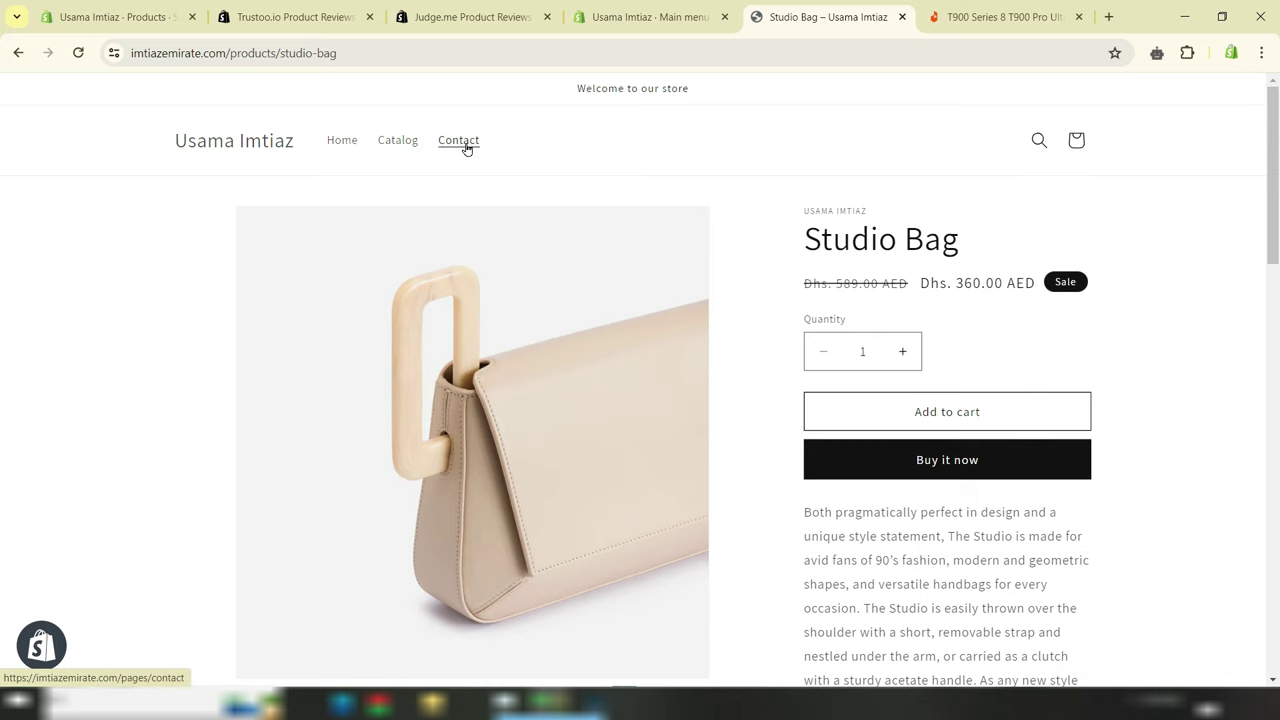
{"action": "left_click", "coordinate": [622, 14]}
Delete the Catalog and Contact items so only Home remains, and begin a new menu item.
{"action": "left_click", "coordinate": [815, 446]}
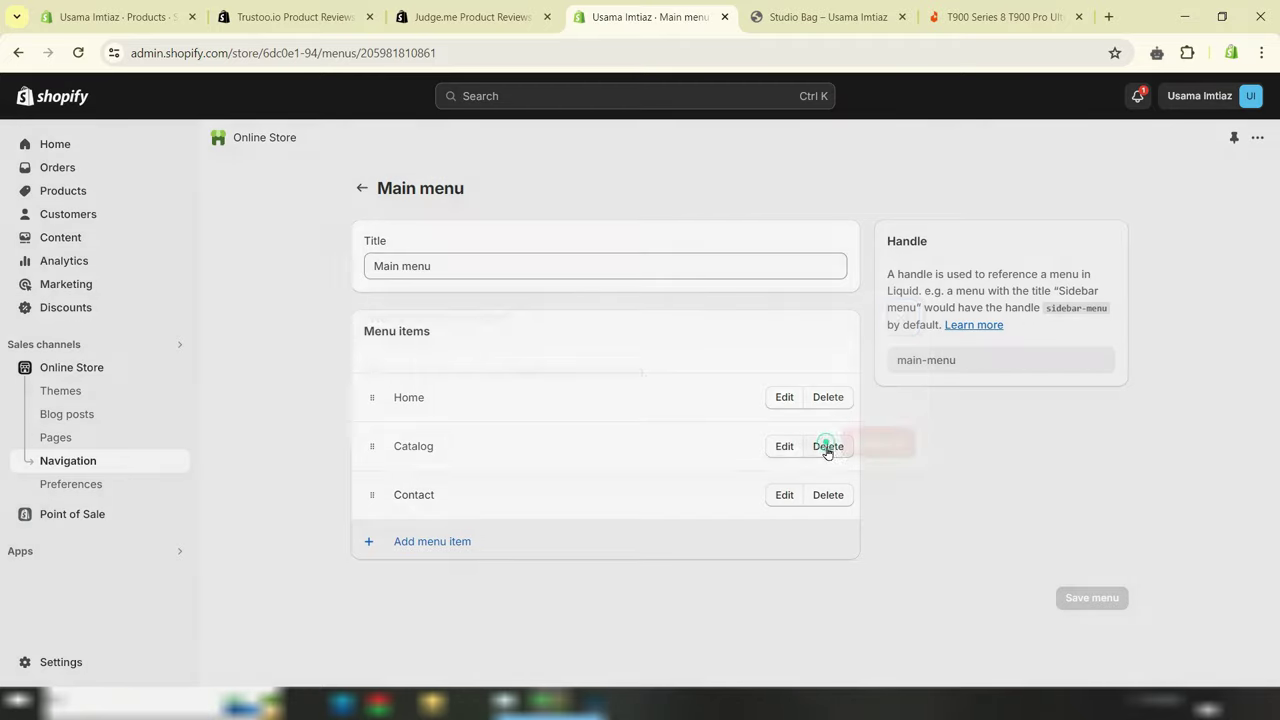
{"action": "left_click", "coordinate": [840, 436]}
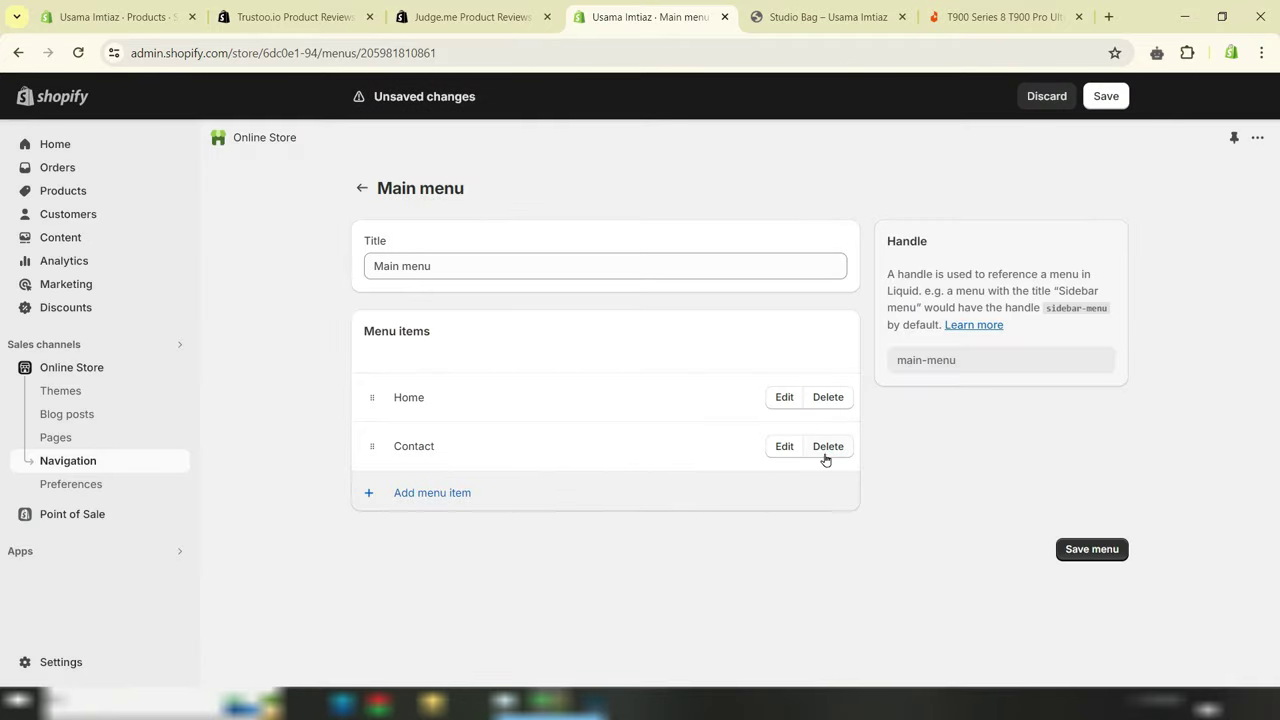
{"action": "left_click", "coordinate": [826, 449]}
{"action": "left_click", "coordinate": [843, 437]}
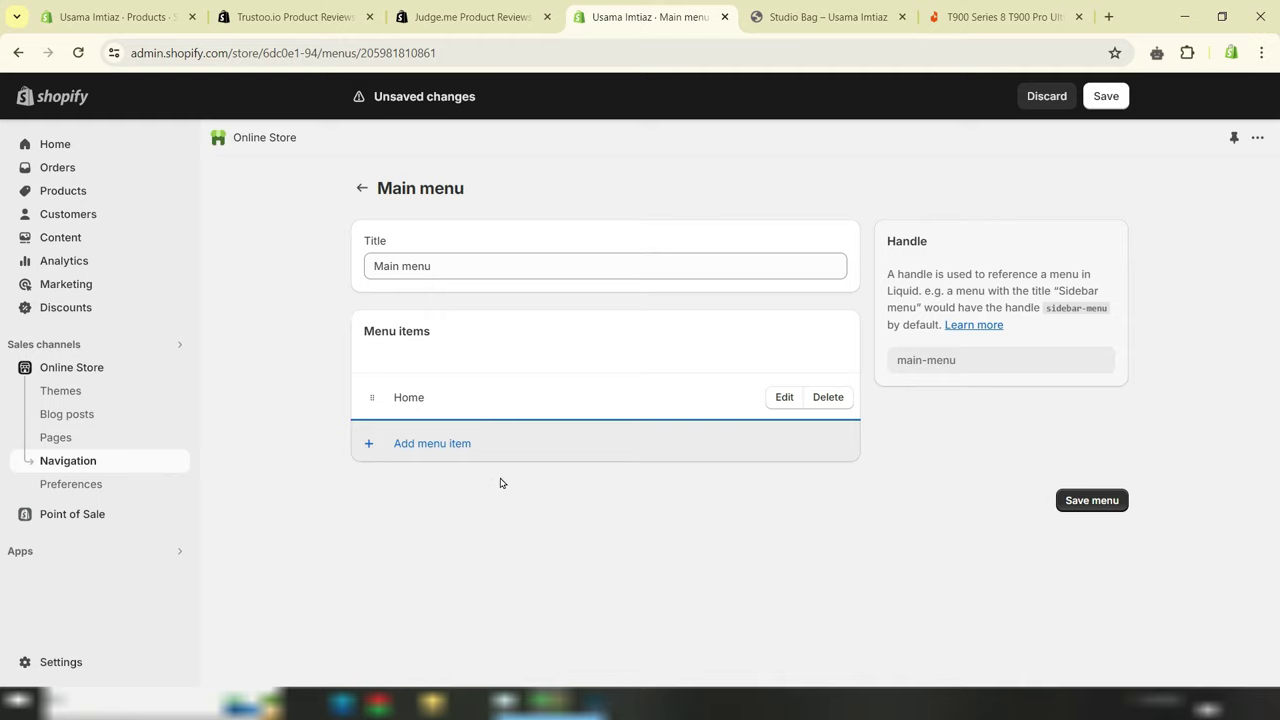
{"action": "left_click", "coordinate": [441, 446]}
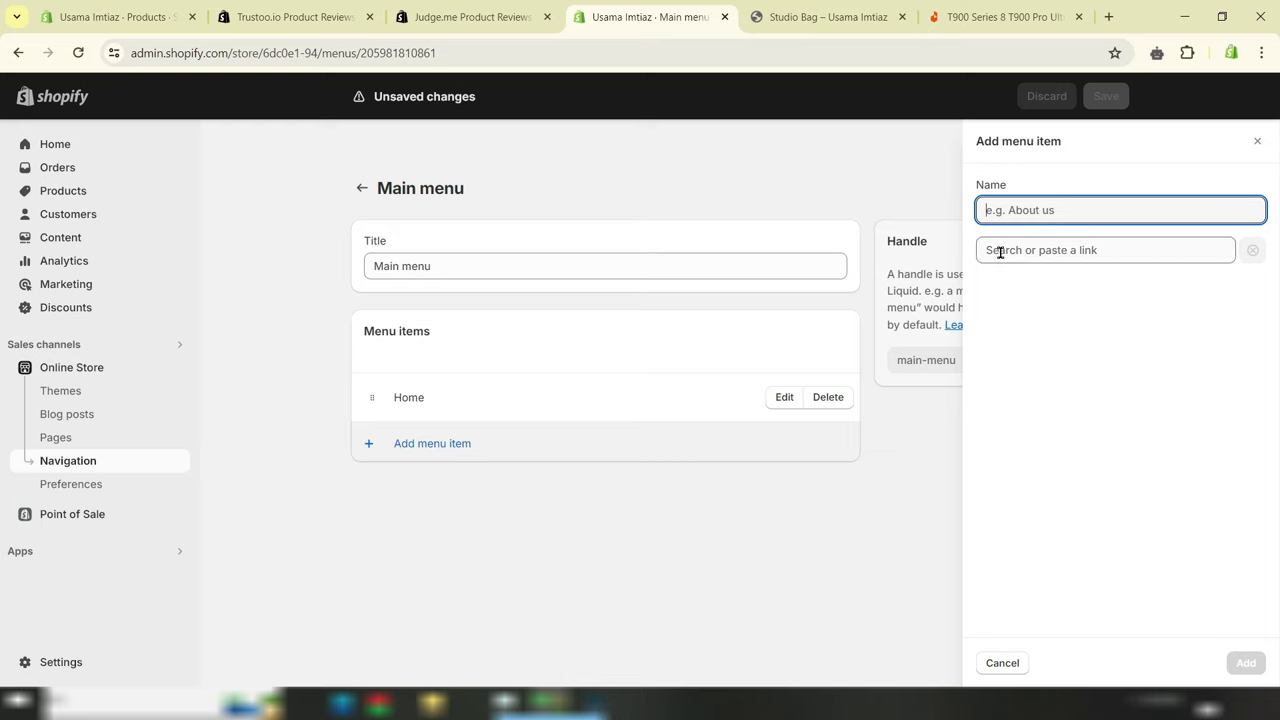
Add a Main menu item linked to the Kitchen Accessories collection after Home, and save the menu.
{"action": "left_click", "coordinate": [1081, 251]}
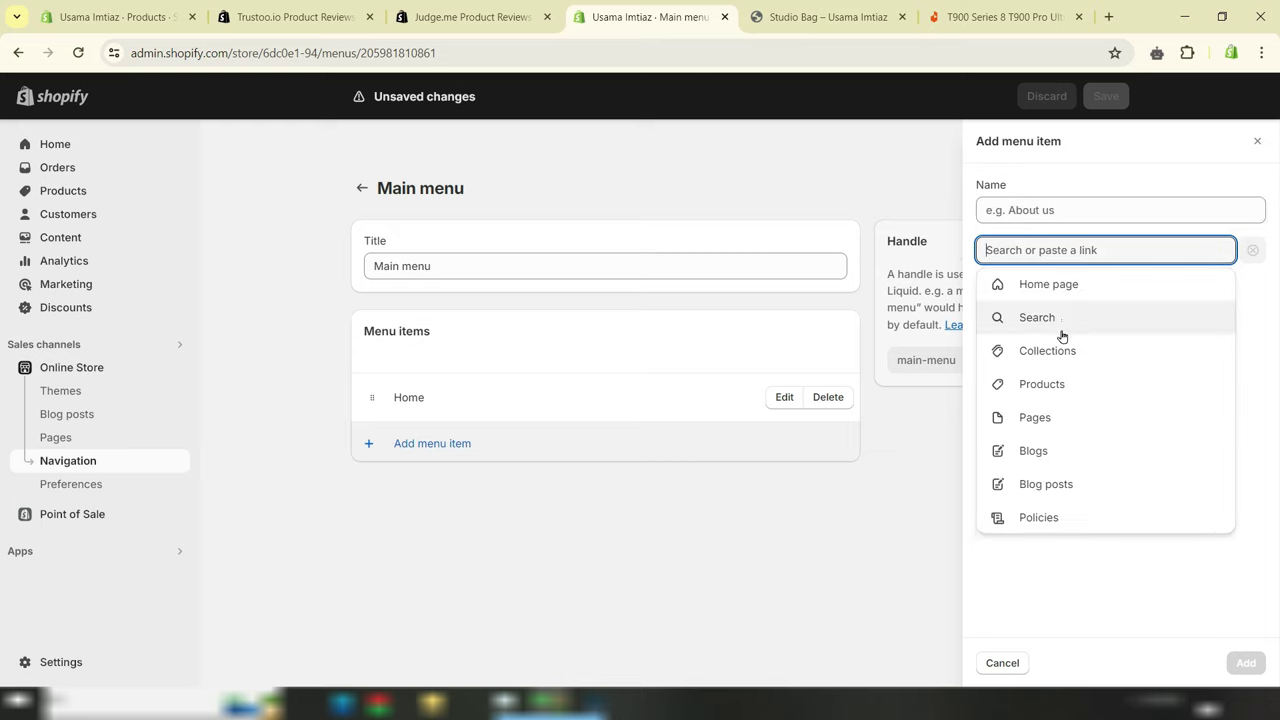
{"action": "left_click", "coordinate": [1080, 352]}
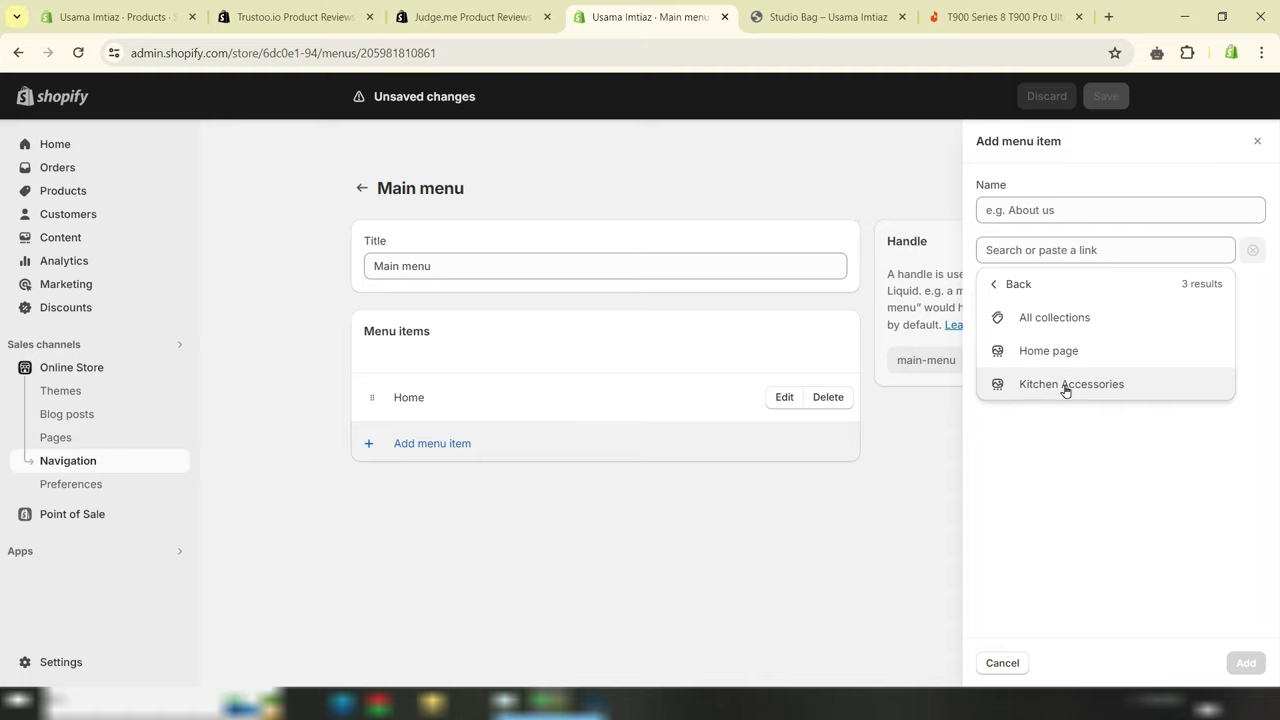
{"action": "left_click", "coordinate": [1119, 384]}
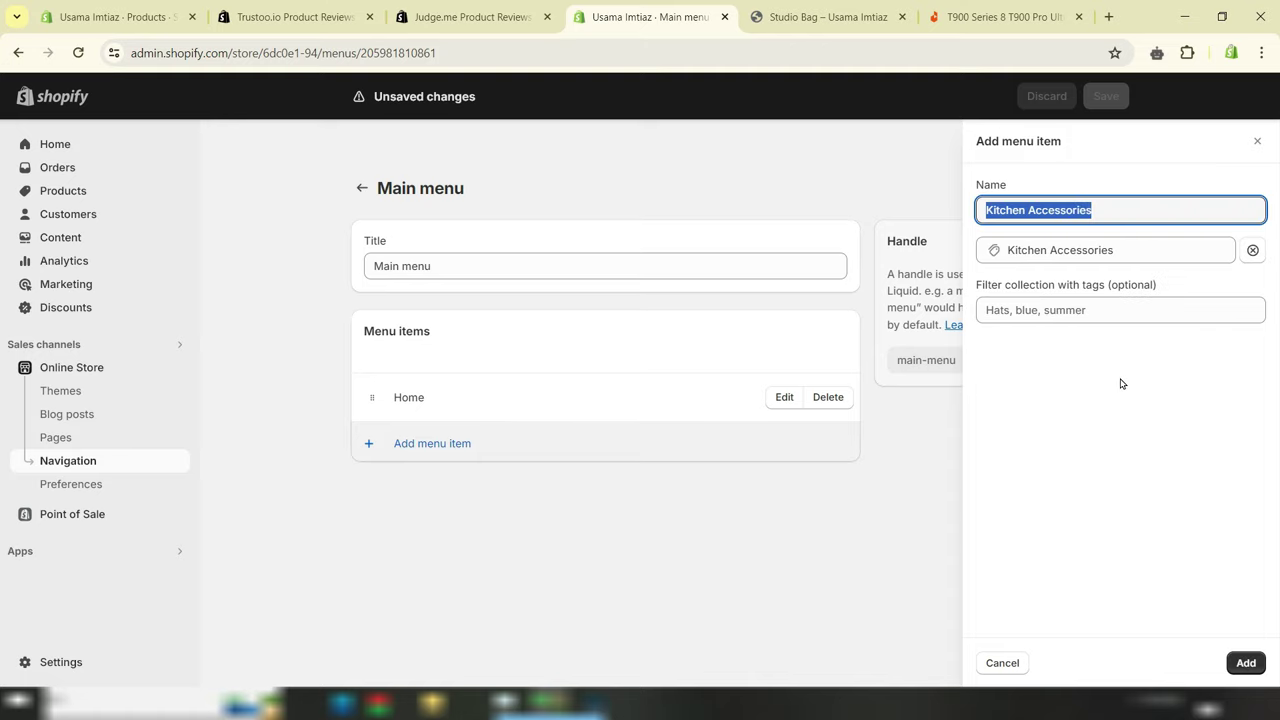
{"action": "left_click", "coordinate": [1101, 212]}
{"action": "left_click_drag", "start_coordinate": [1108, 212], "coordinate": [980, 204]}
{"action": "left_click", "coordinate": [1245, 662]}
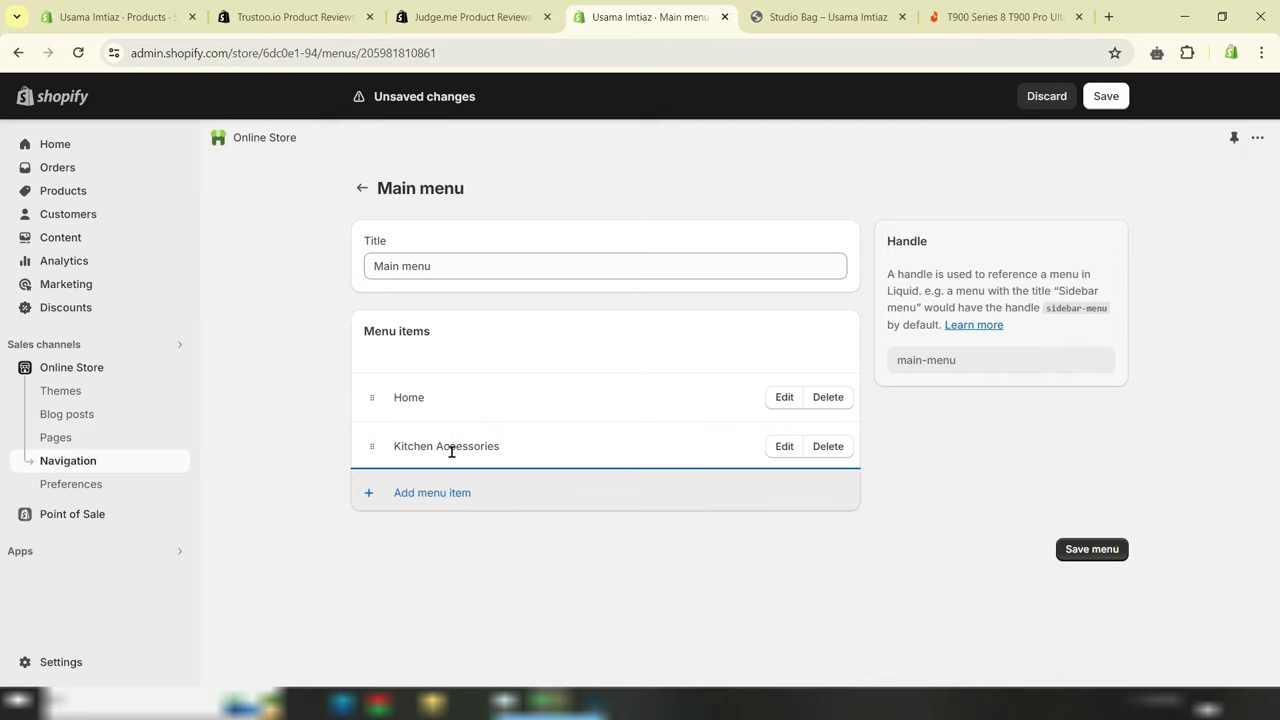
{"action": "left_click", "coordinate": [1106, 97]}
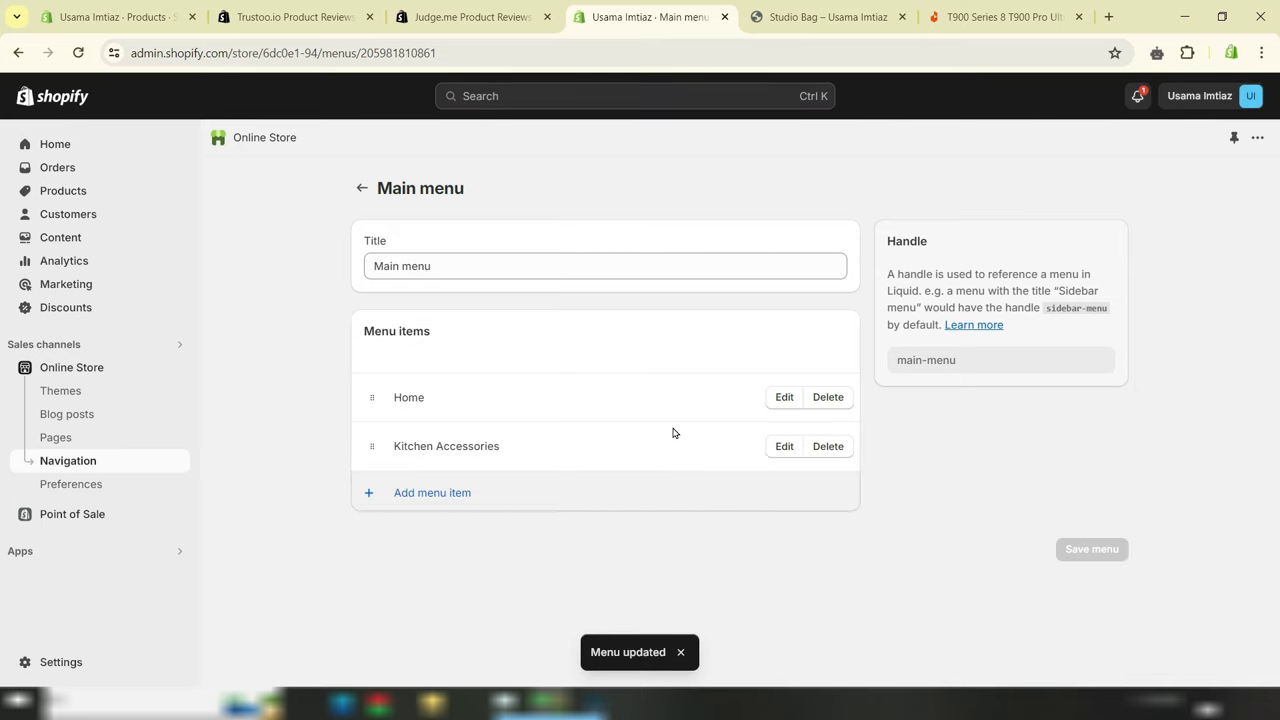
{"action": "left_click", "coordinate": [810, 16]}
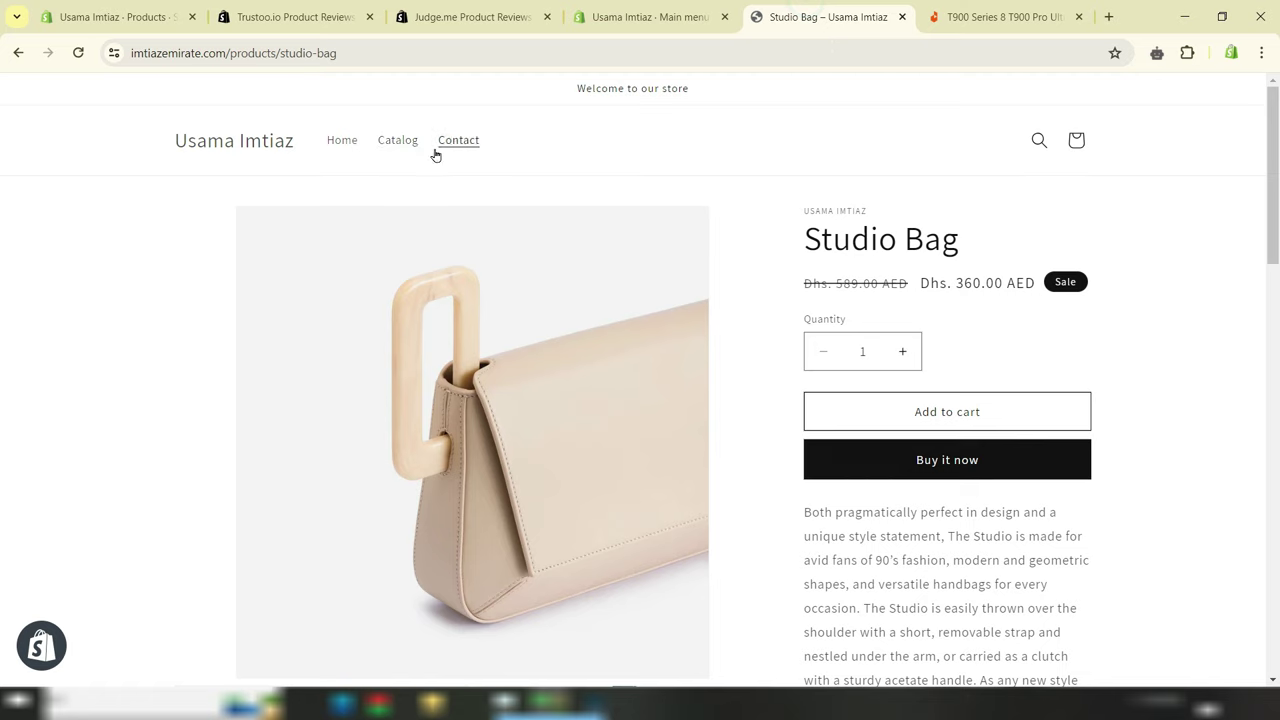
Reload the storefront to see Home and Kitchen Accessories in the header, and open the empty collection.
{"action": "left_click", "coordinate": [78, 52]}
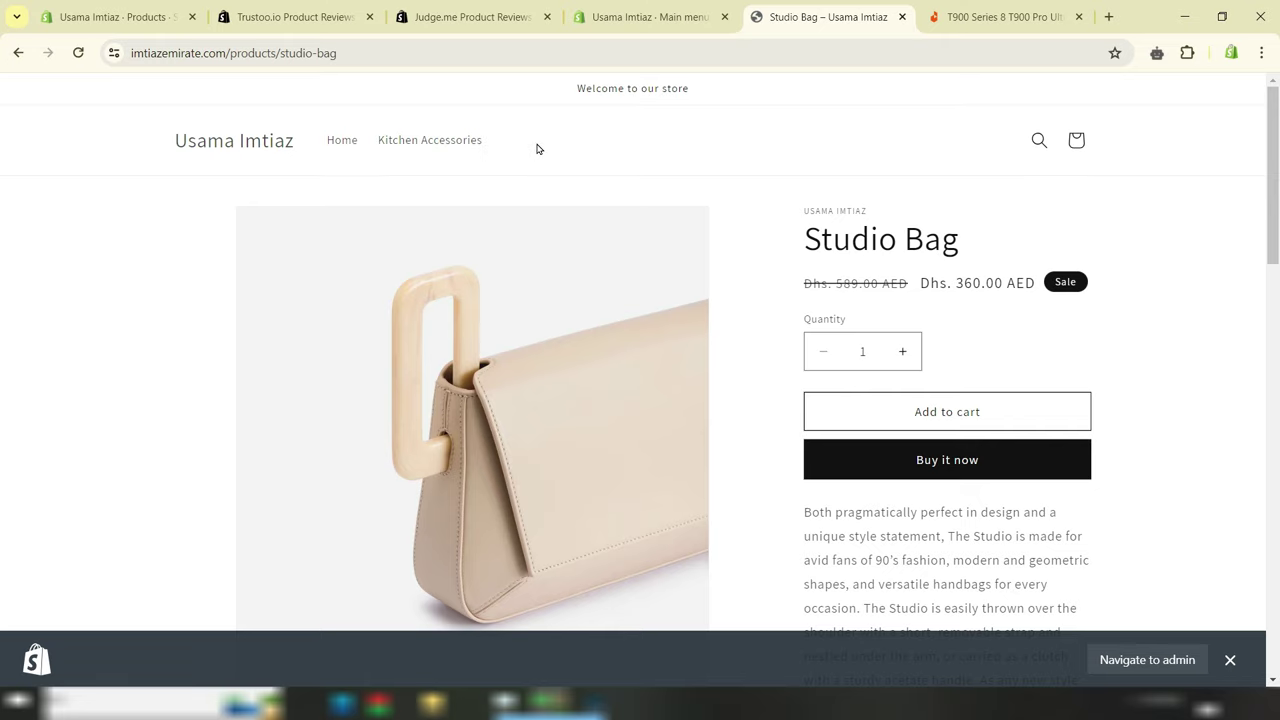
{"action": "left_click", "coordinate": [432, 141]}
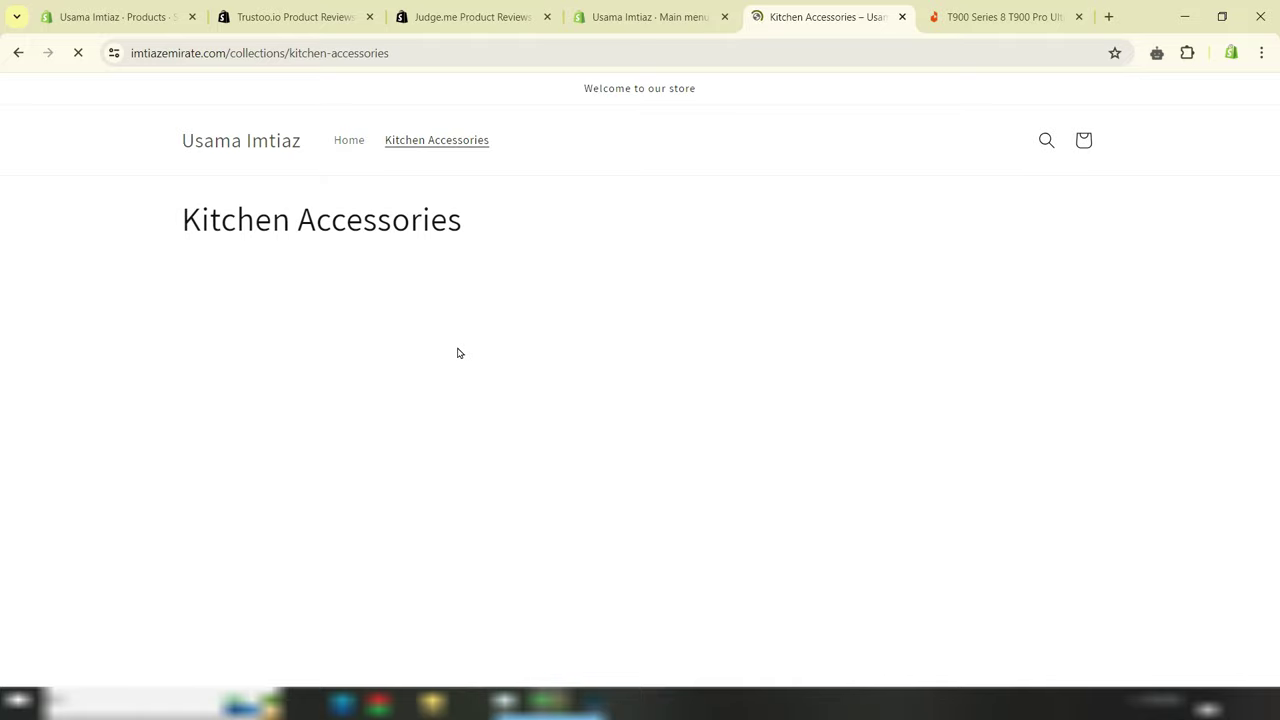
{"action": "left_click_drag", "start_coordinate": [565, 415], "coordinate": [678, 415]}
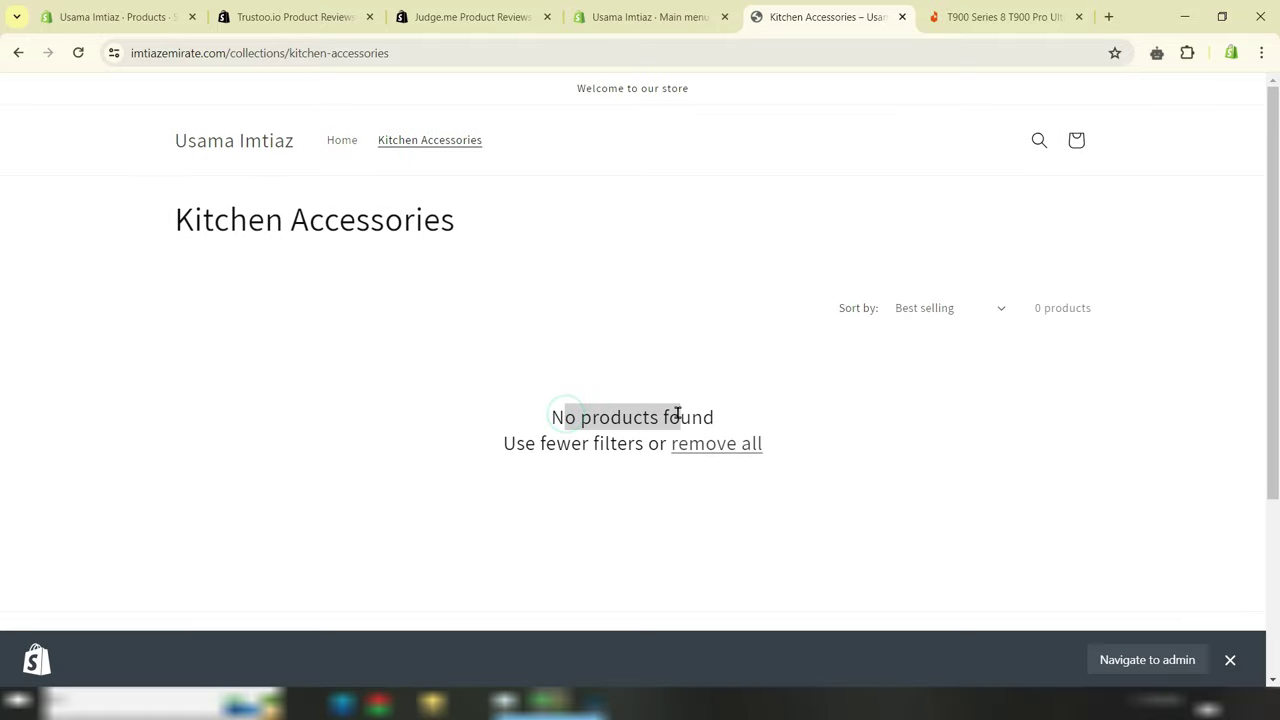
{"action": "left_click", "coordinate": [625, 418]}
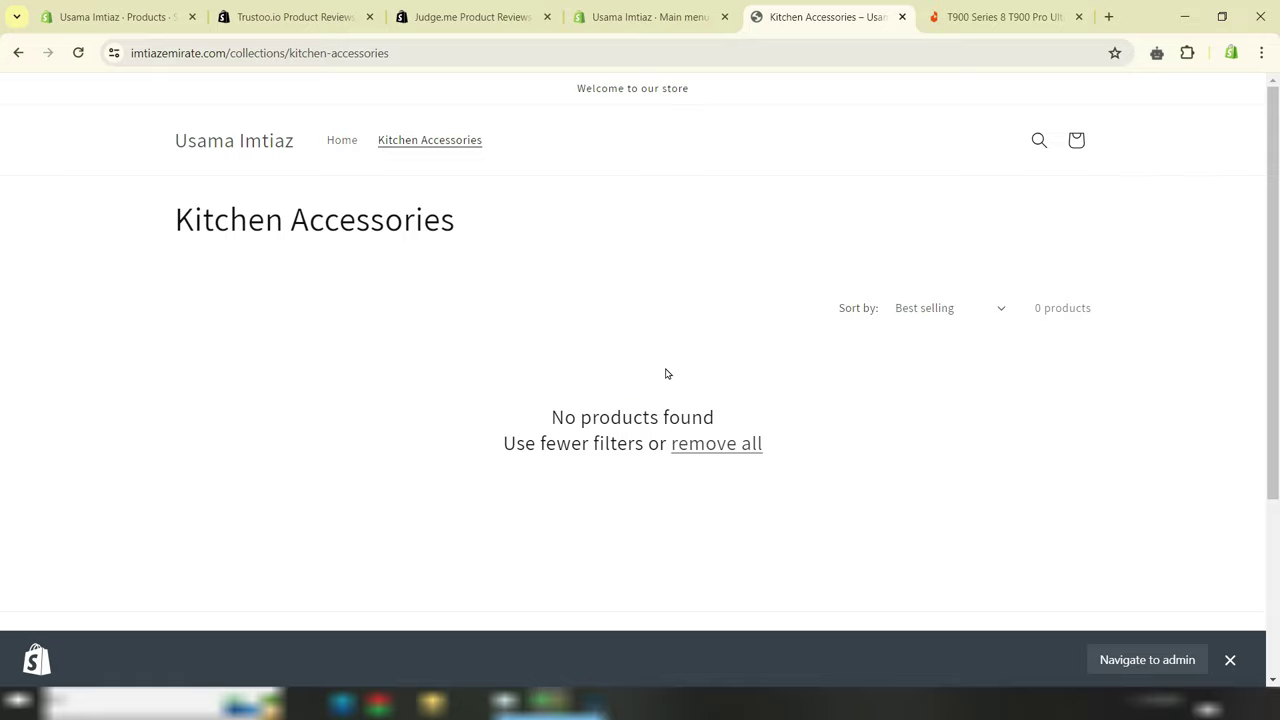
{"action": "left_click", "coordinate": [617, 16]}
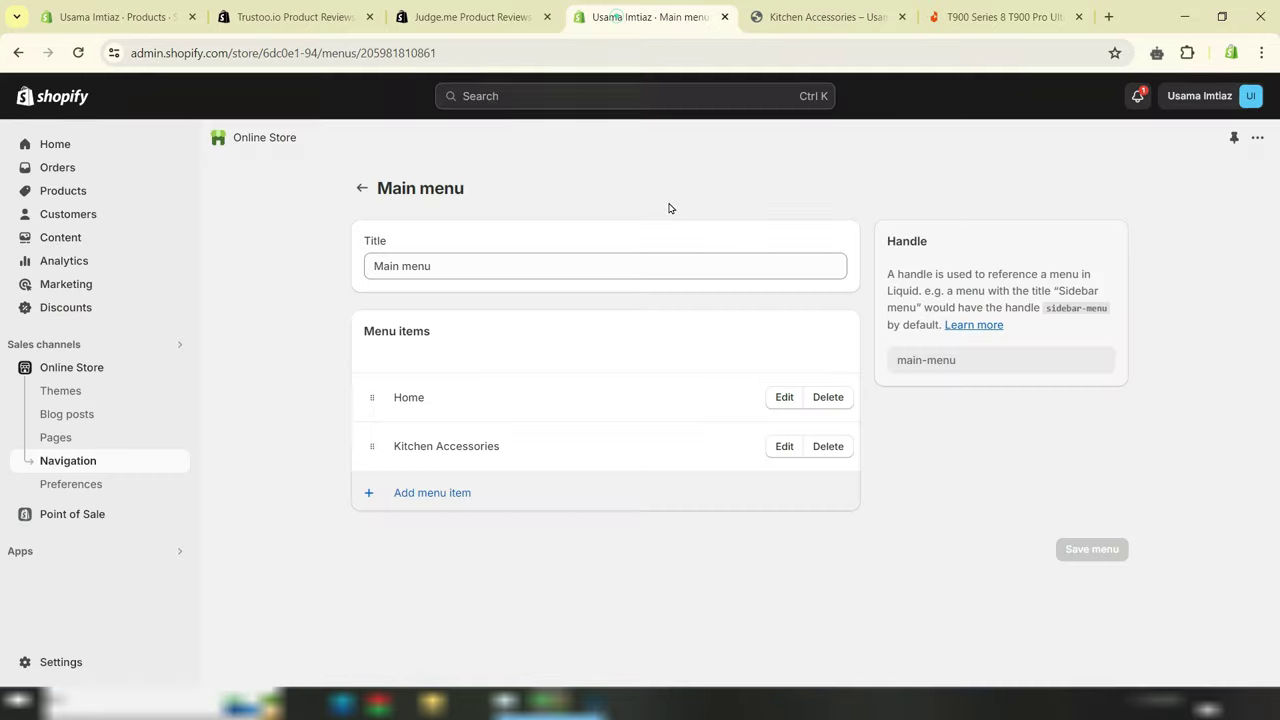
Open the Kitchen Accessories collection and add the Studio Bag product to it through Browse.
{"action": "left_click", "coordinate": [65, 191]}
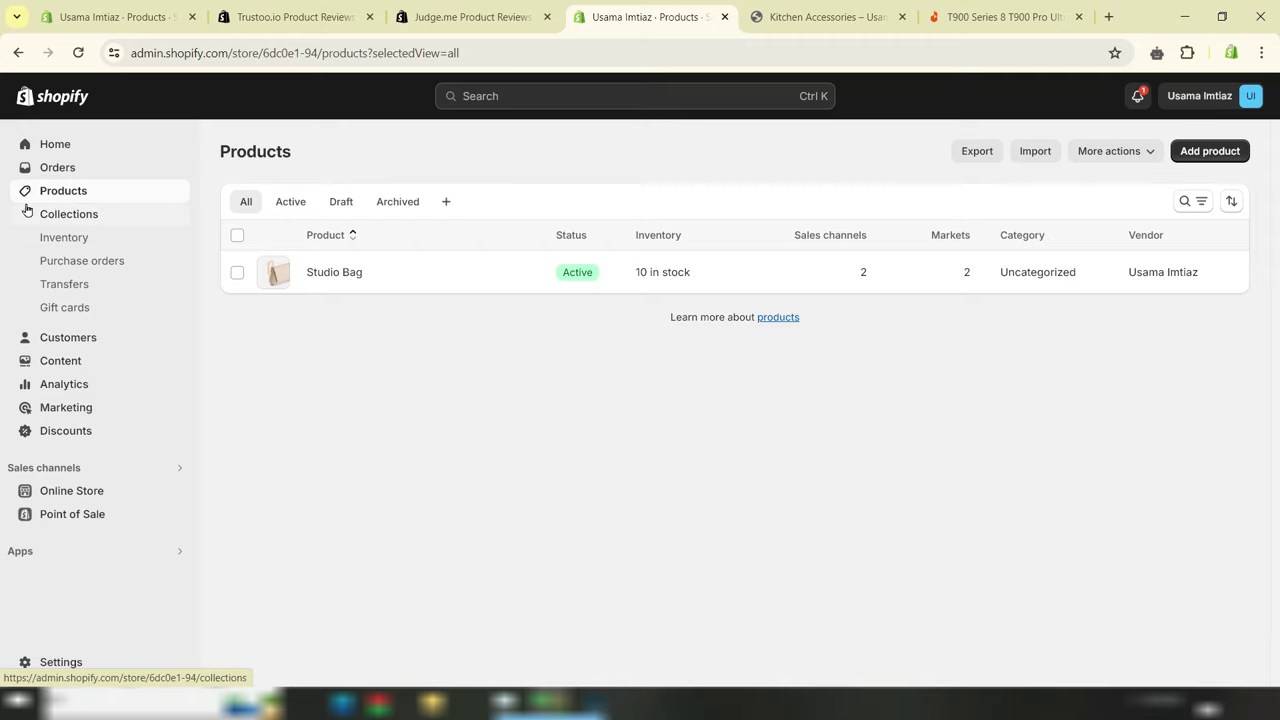
{"action": "left_click", "coordinate": [72, 215]}
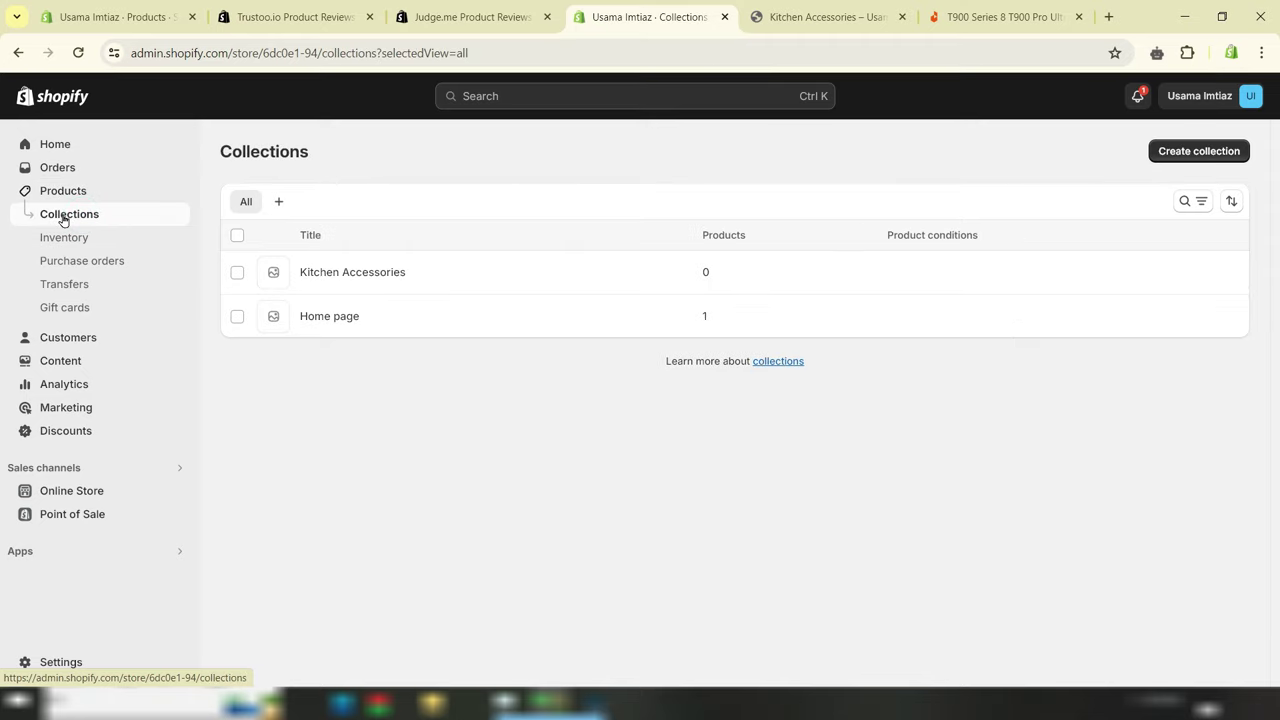
{"action": "left_click", "coordinate": [373, 276]}
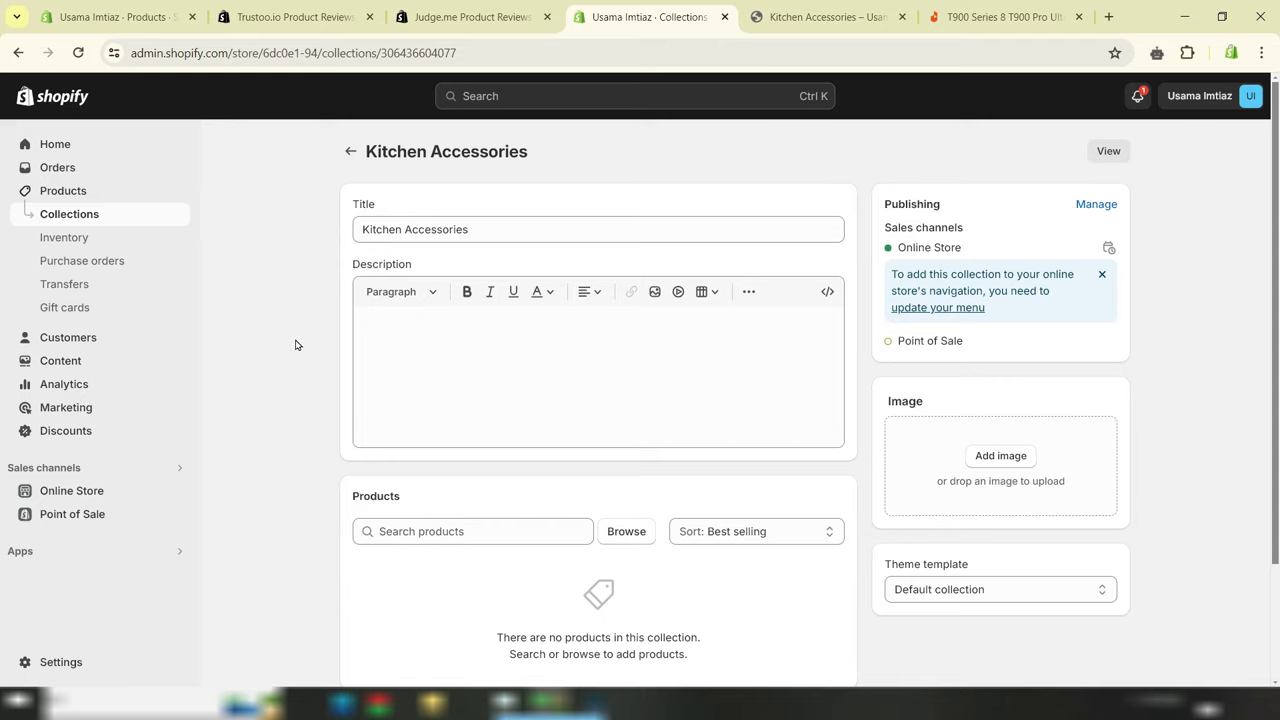
{"action": "scroll", "coordinate": [295, 345], "scroll_direction": "down", "scroll_amount": 3}
{"action": "left_click_drag", "start_coordinate": [371, 350], "coordinate": [400, 351]}
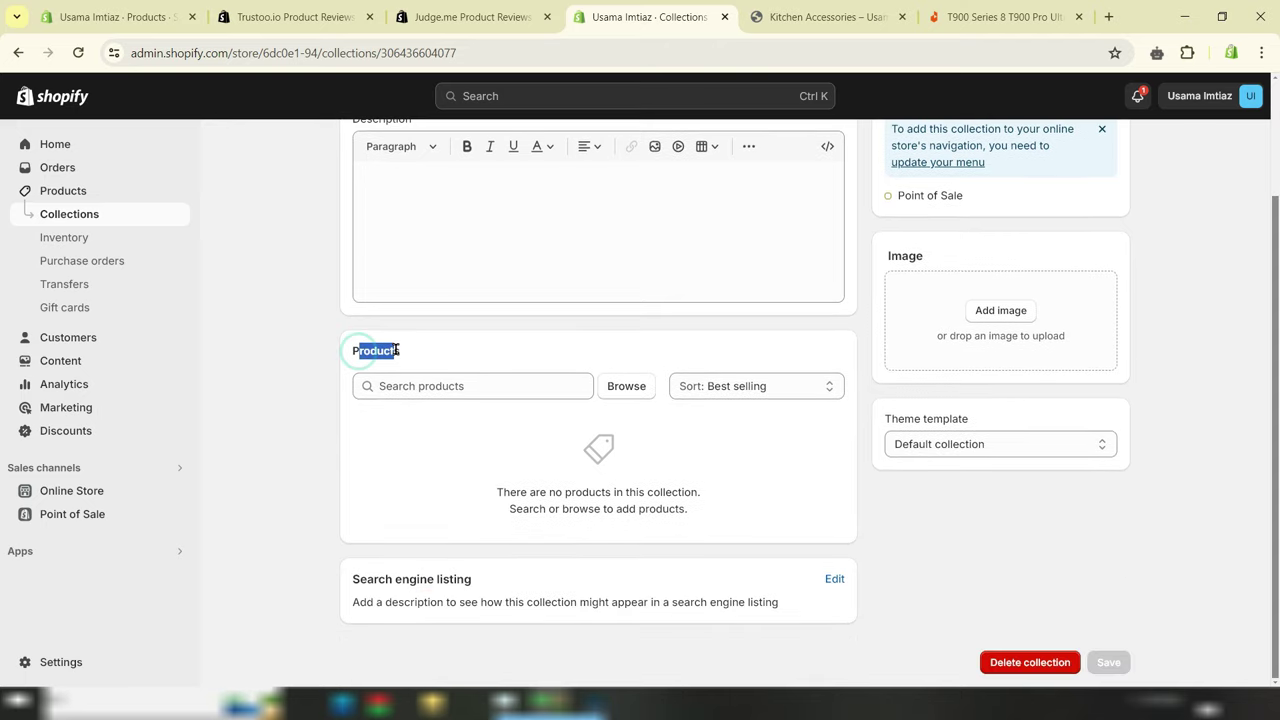
{"action": "left_click", "coordinate": [624, 387]}
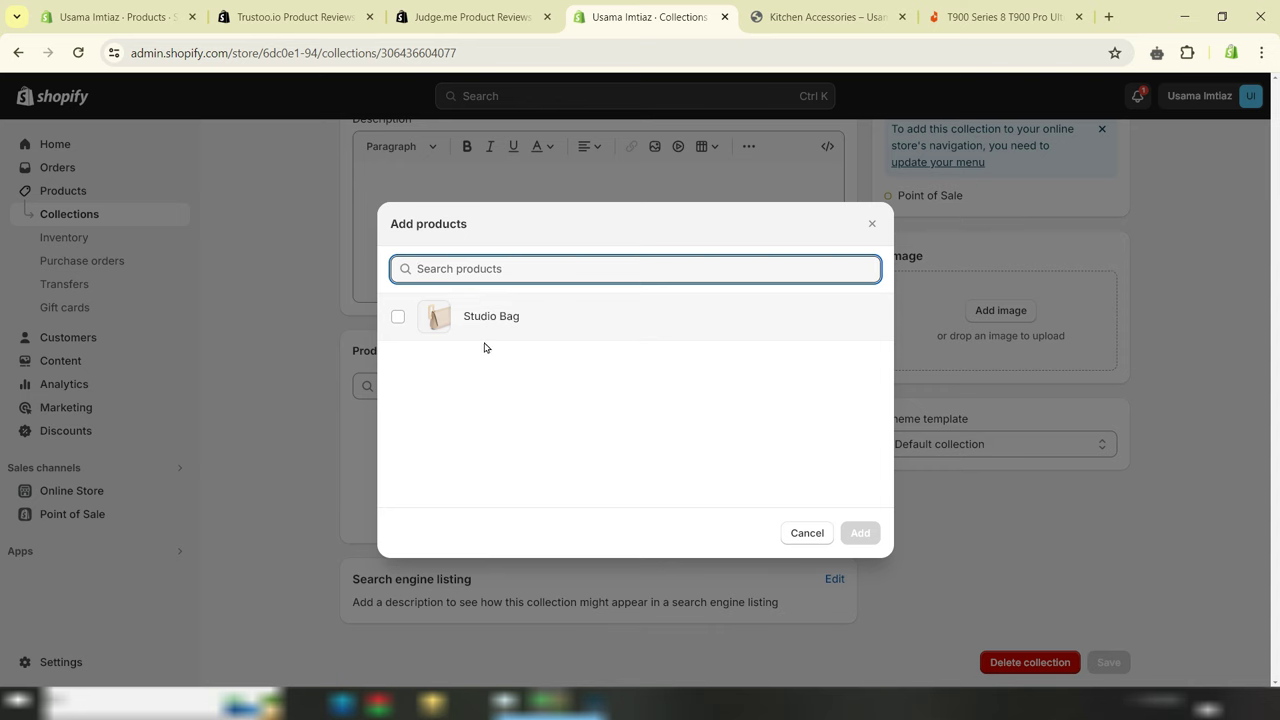
{"action": "left_click", "coordinate": [397, 316]}
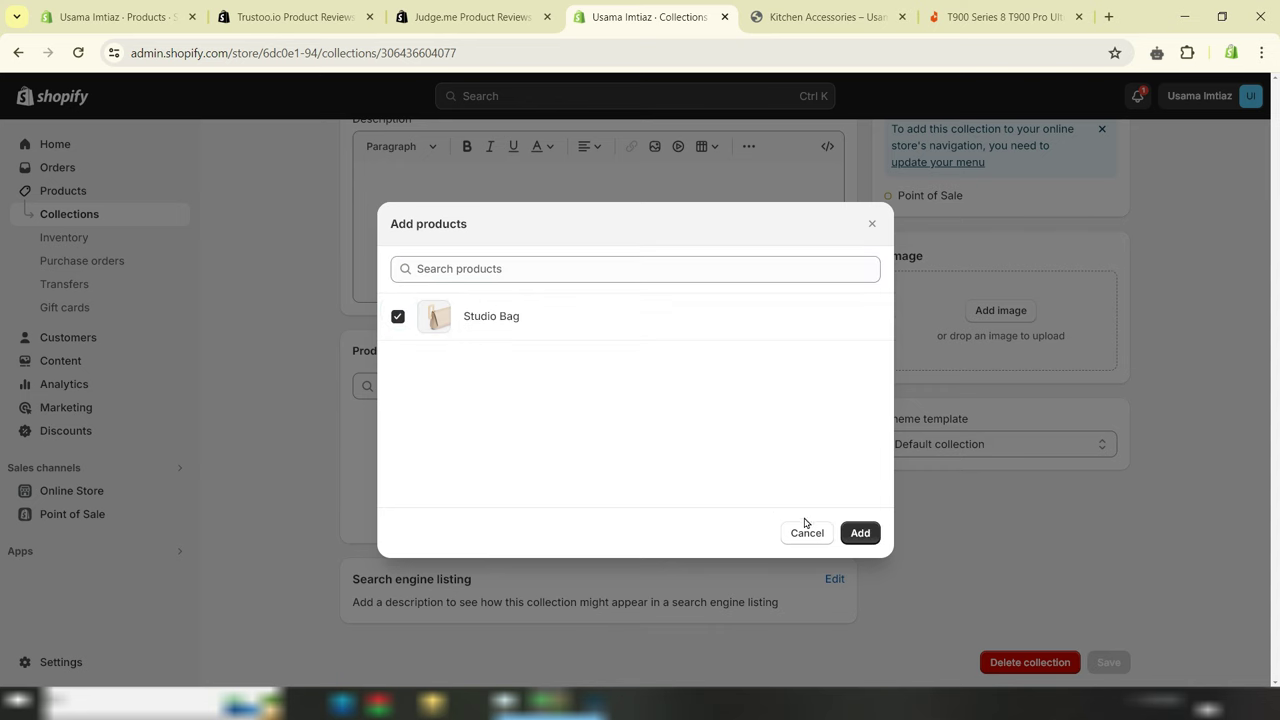
{"action": "left_click", "coordinate": [860, 533]}
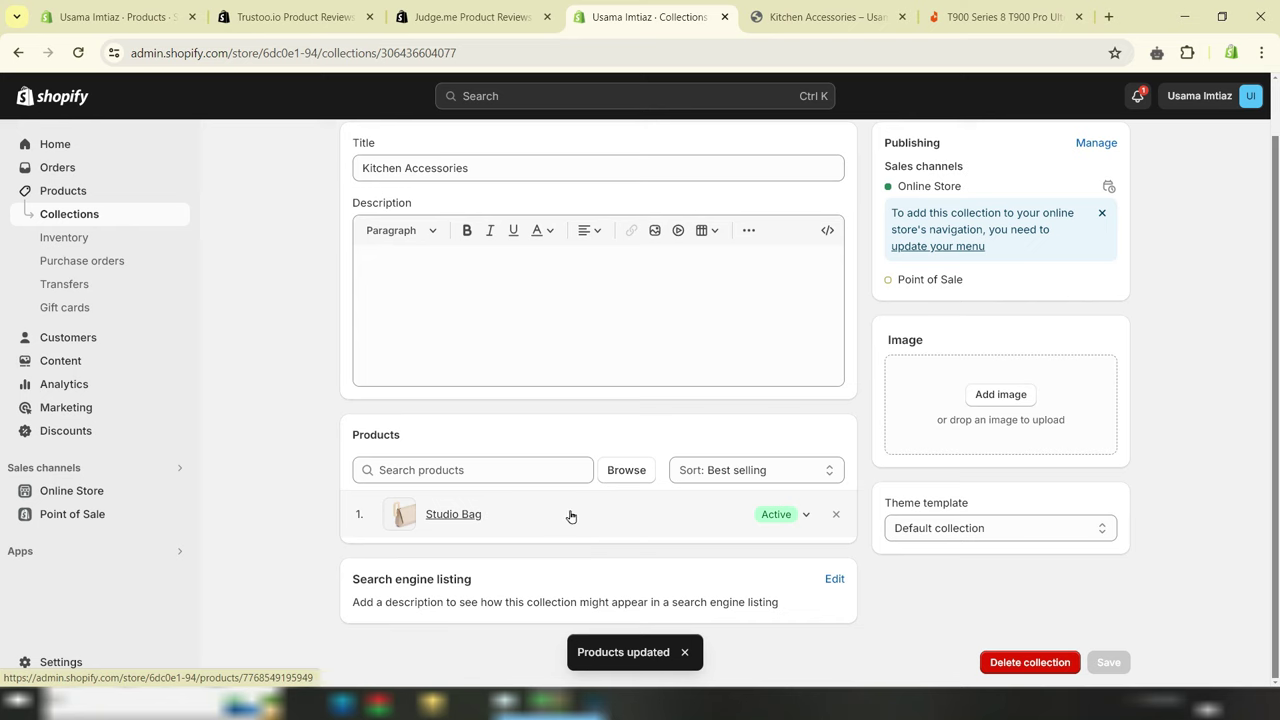
{"action": "scroll", "coordinate": [1139, 335], "scroll_direction": "up", "scroll_amount": 1}
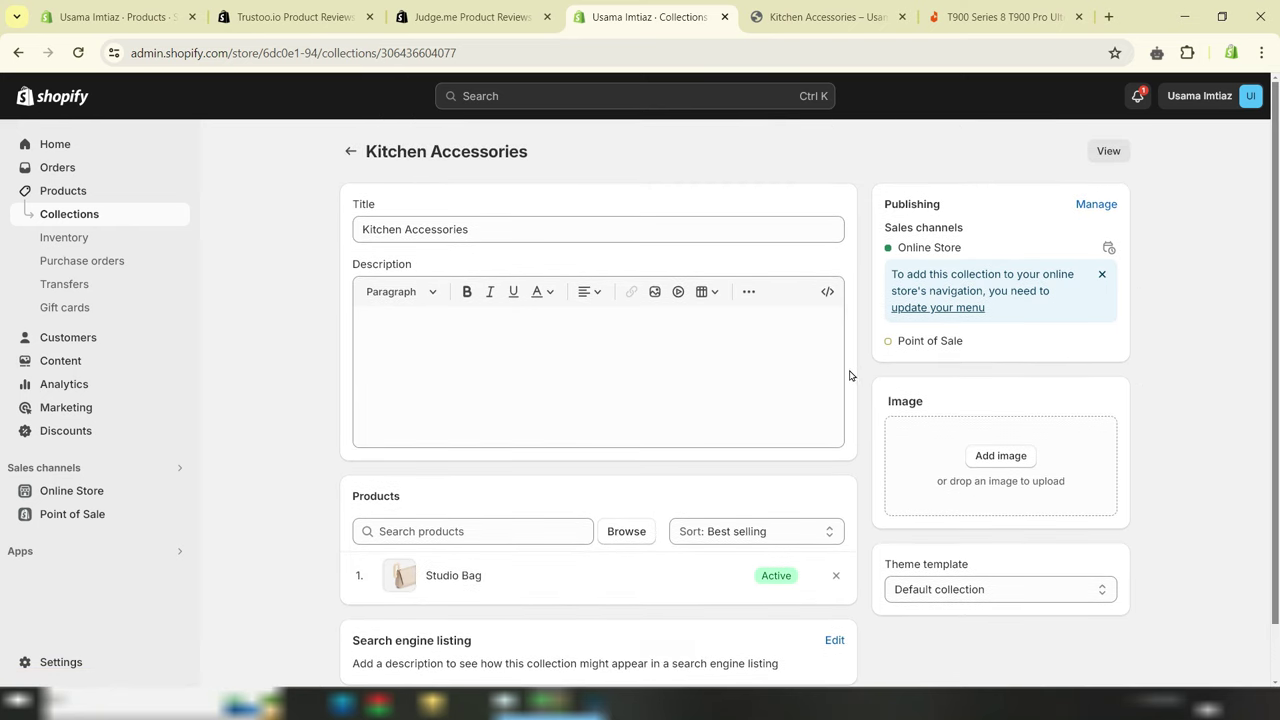
{"action": "left_click", "coordinate": [816, 20]}
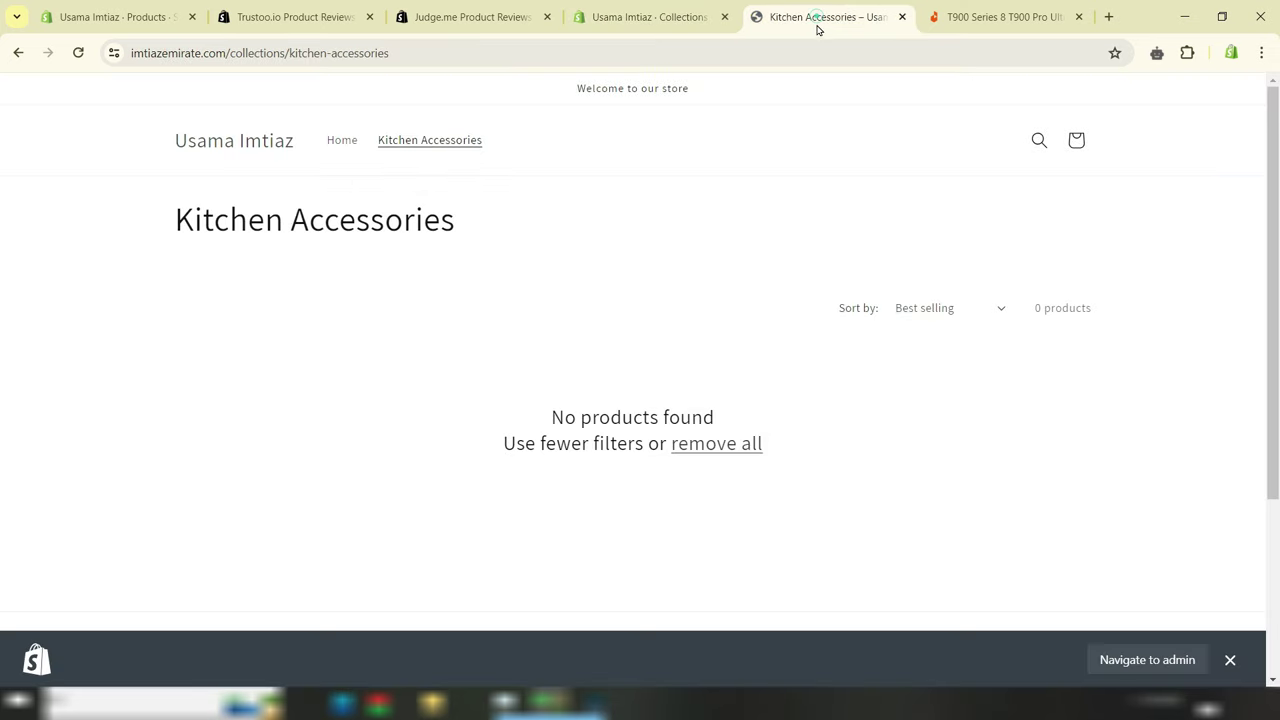
Reload the storefront and reopen Kitchen Accessories, now listing Studio Bag at Dhs. 360.00 AED.
{"action": "left_click", "coordinate": [78, 53]}
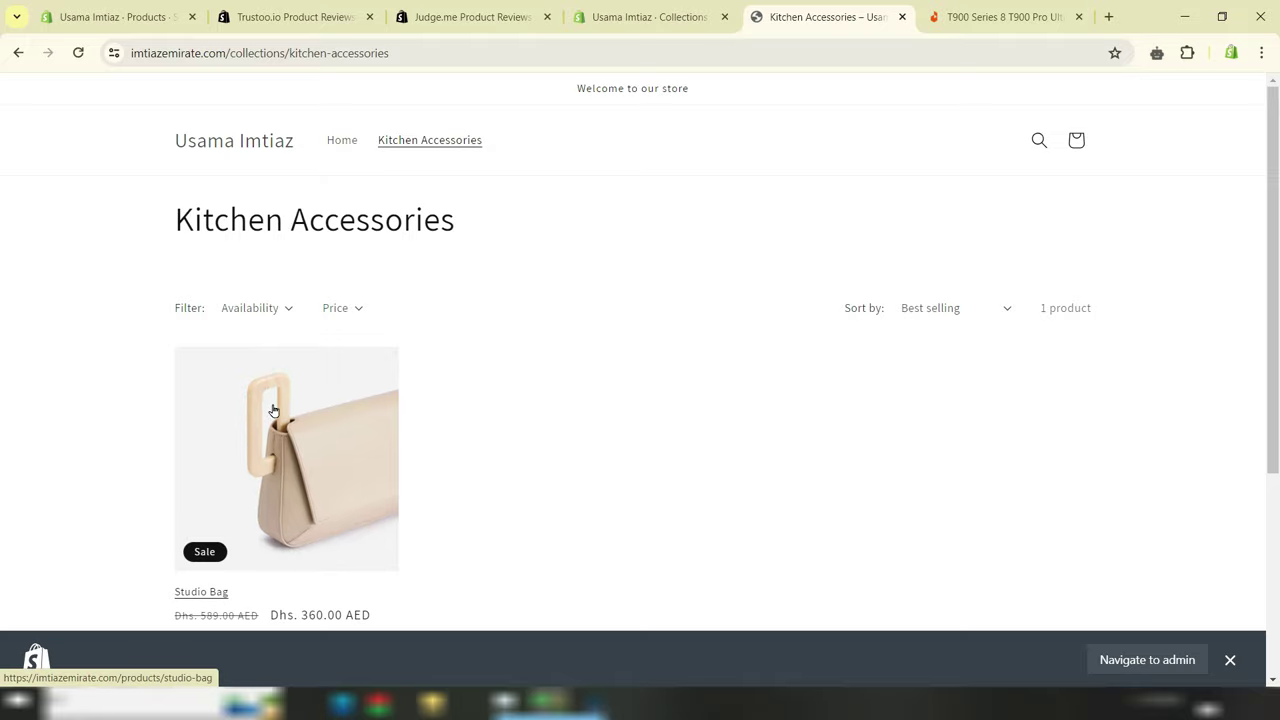
{"action": "left_click", "coordinate": [341, 141]}
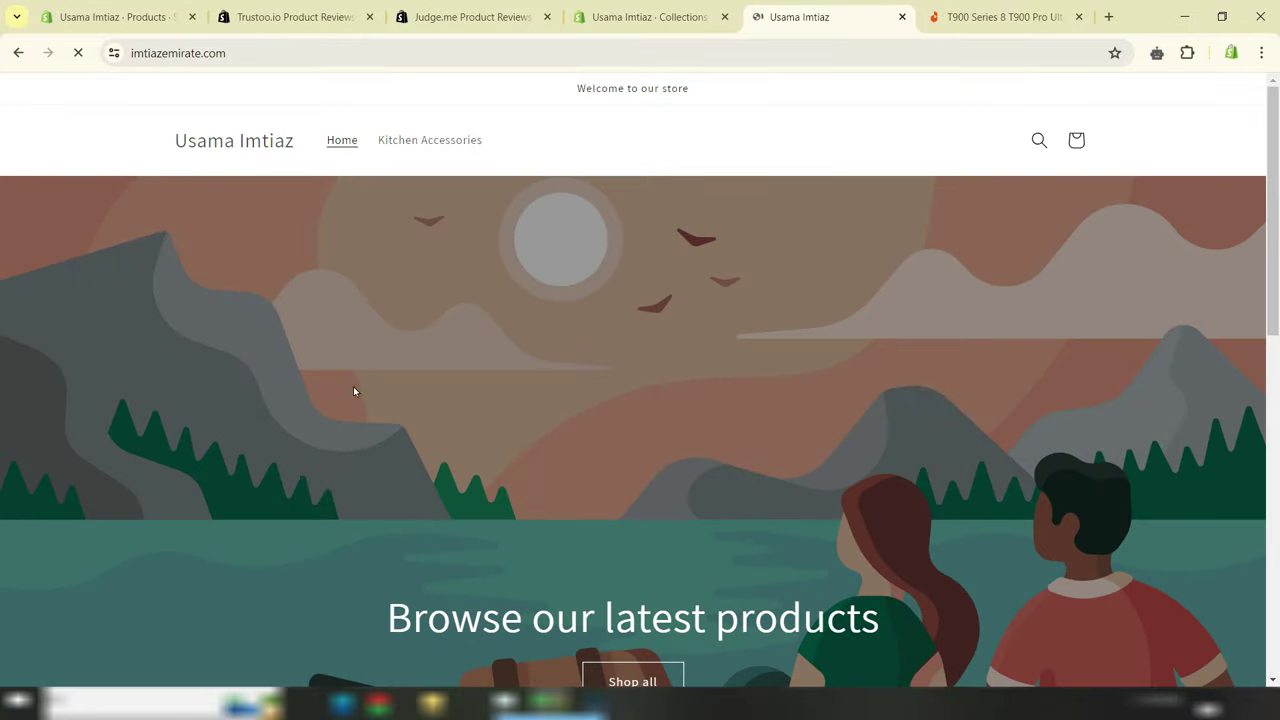
{"action": "left_click", "coordinate": [418, 142]}
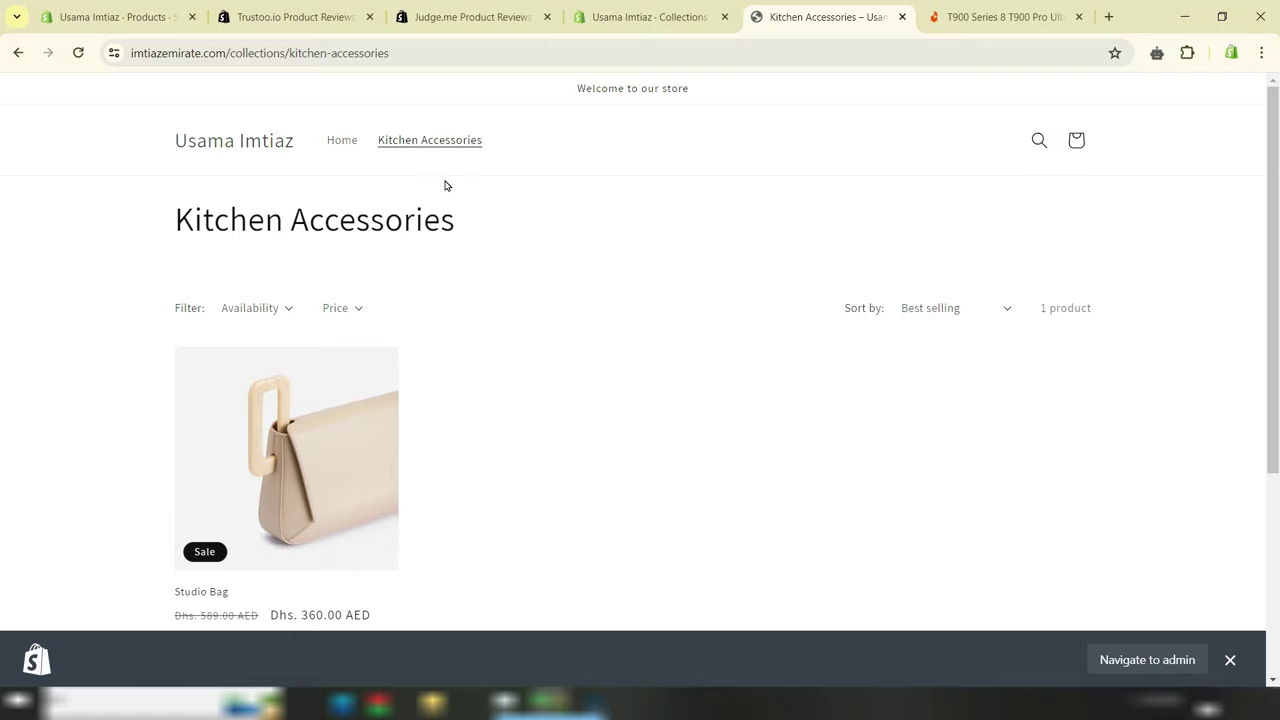
{"action": "left_click", "coordinate": [629, 16]}
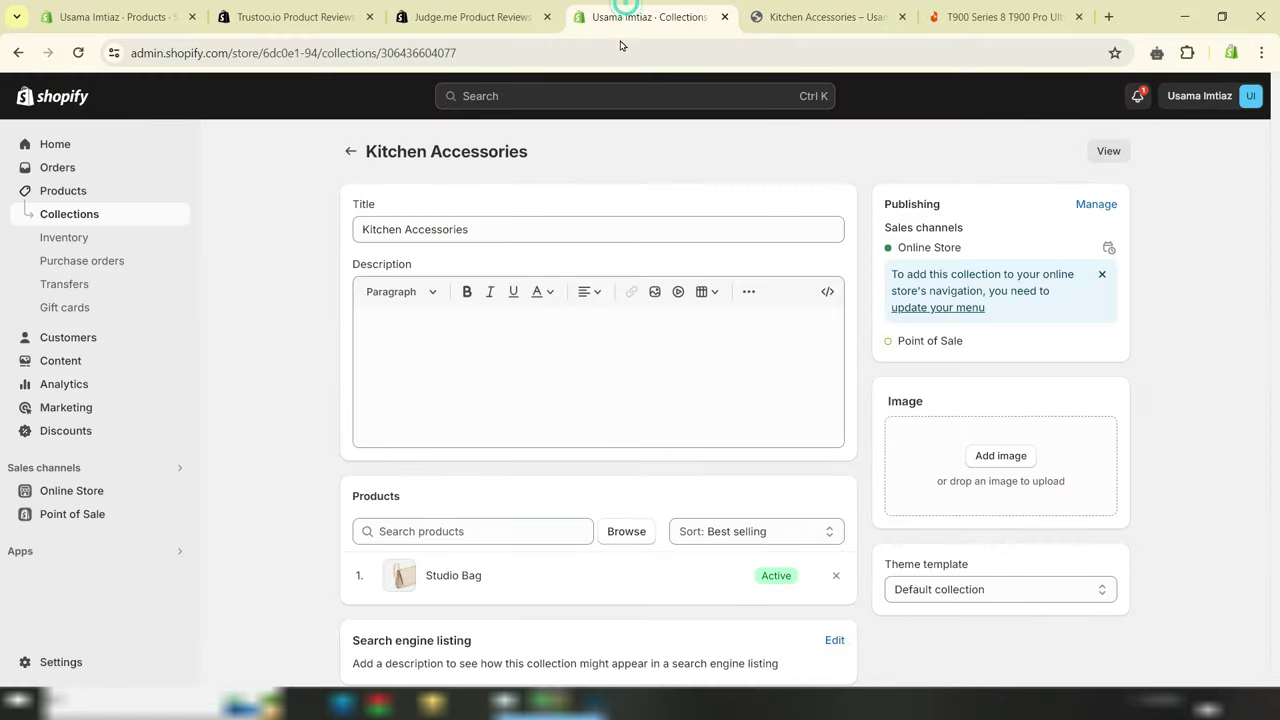
Create and save a manual collection titled 'knife', then go back to the Collections list.
{"action": "key", "text": "alt+Left"}
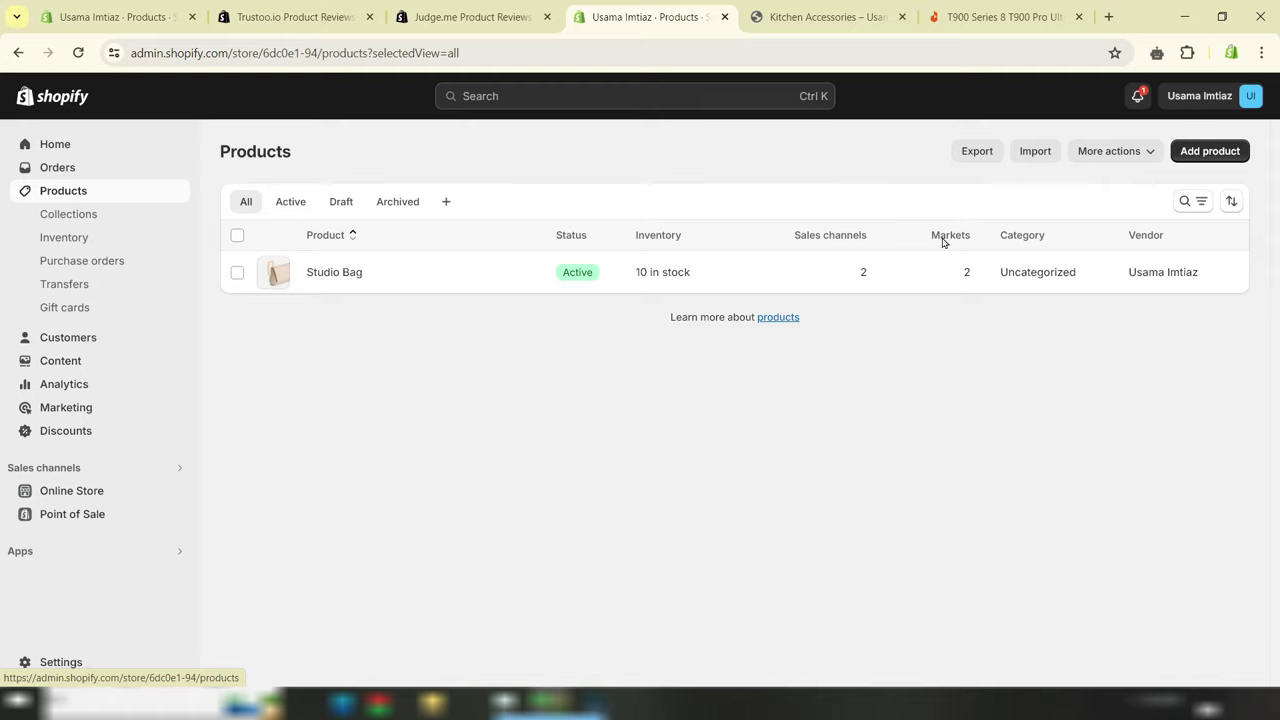
{"action": "left_click", "coordinate": [55, 213]}
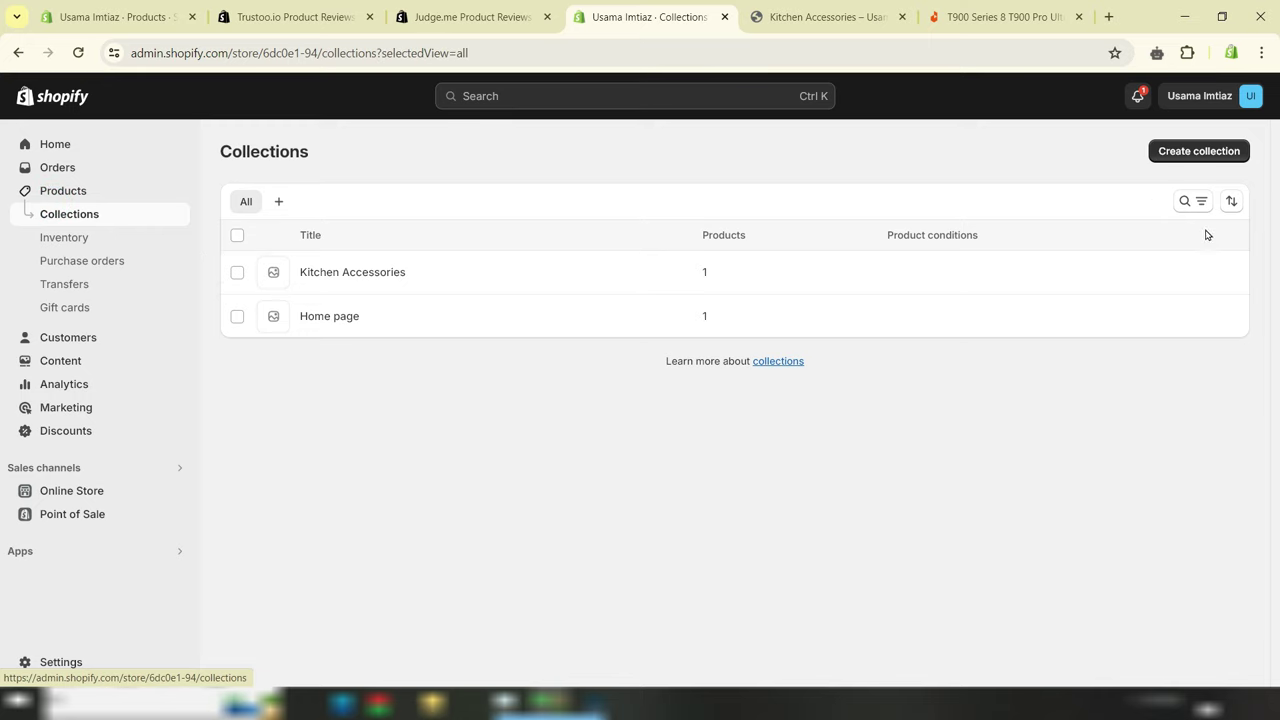
{"action": "left_click", "coordinate": [1196, 153]}
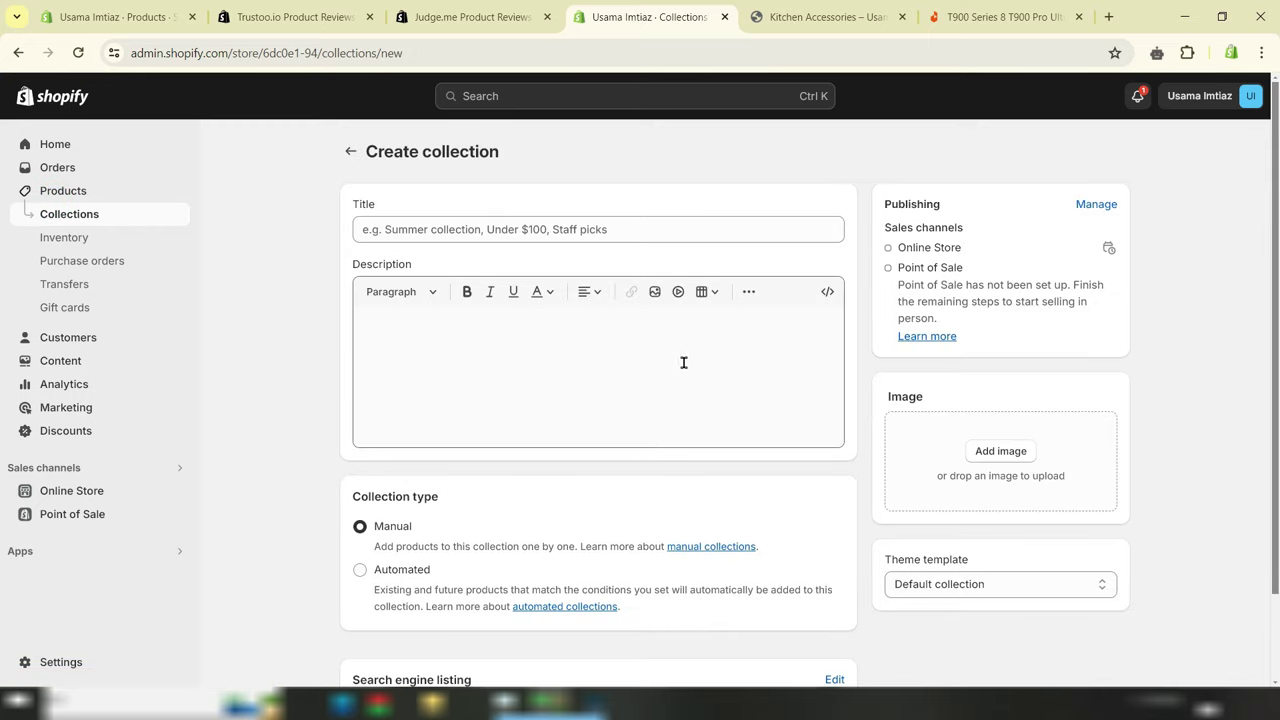
{"action": "left_click", "coordinate": [618, 230]}
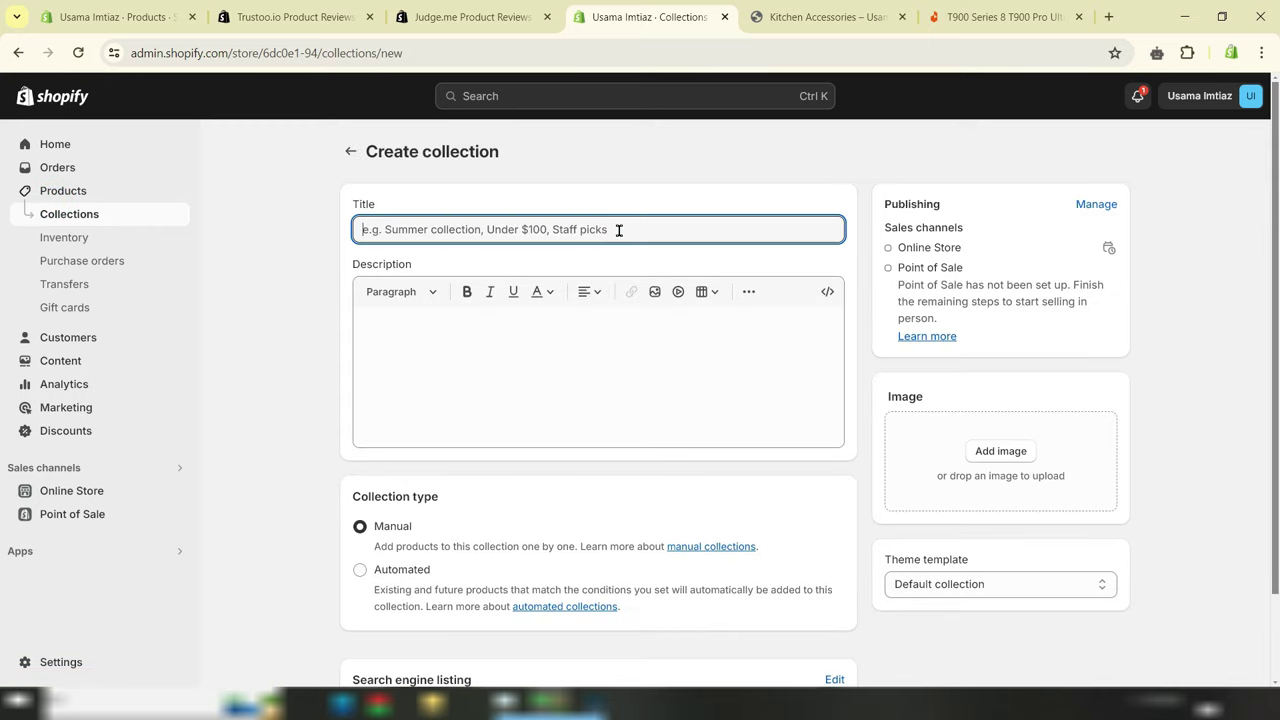
{"action": "type", "text": "knife"}
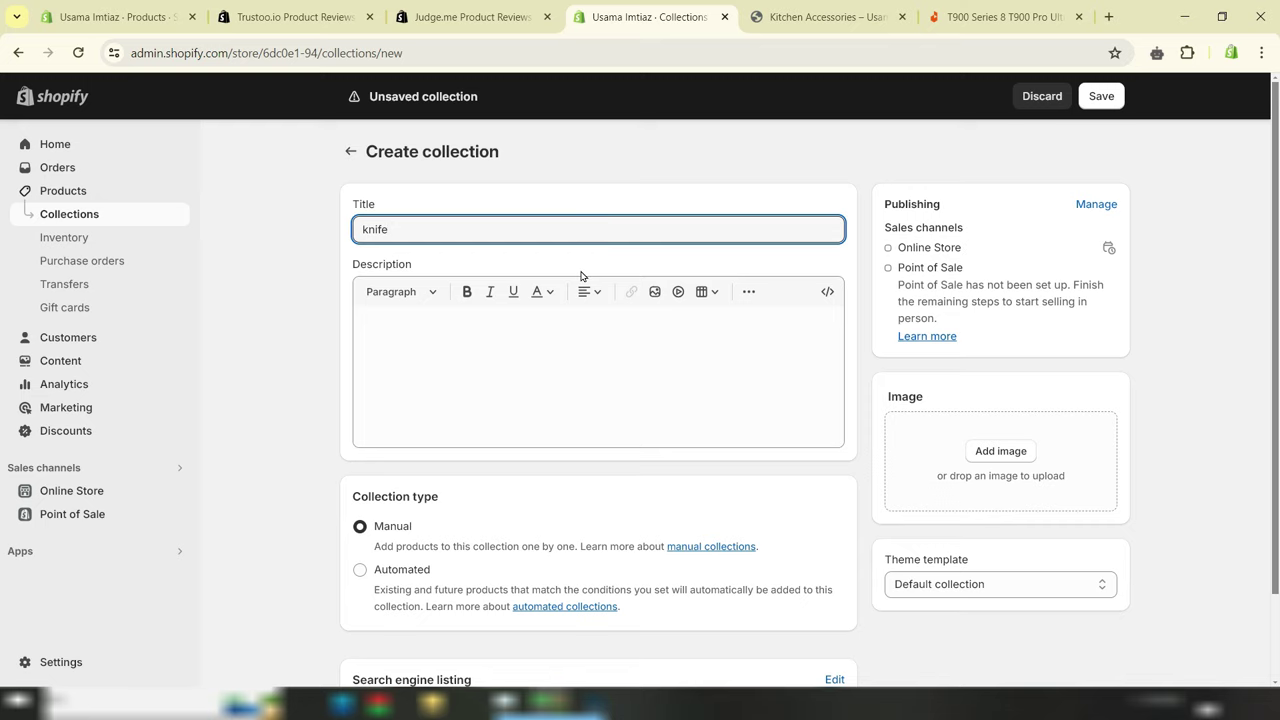
{"action": "left_click", "coordinate": [1101, 96]}
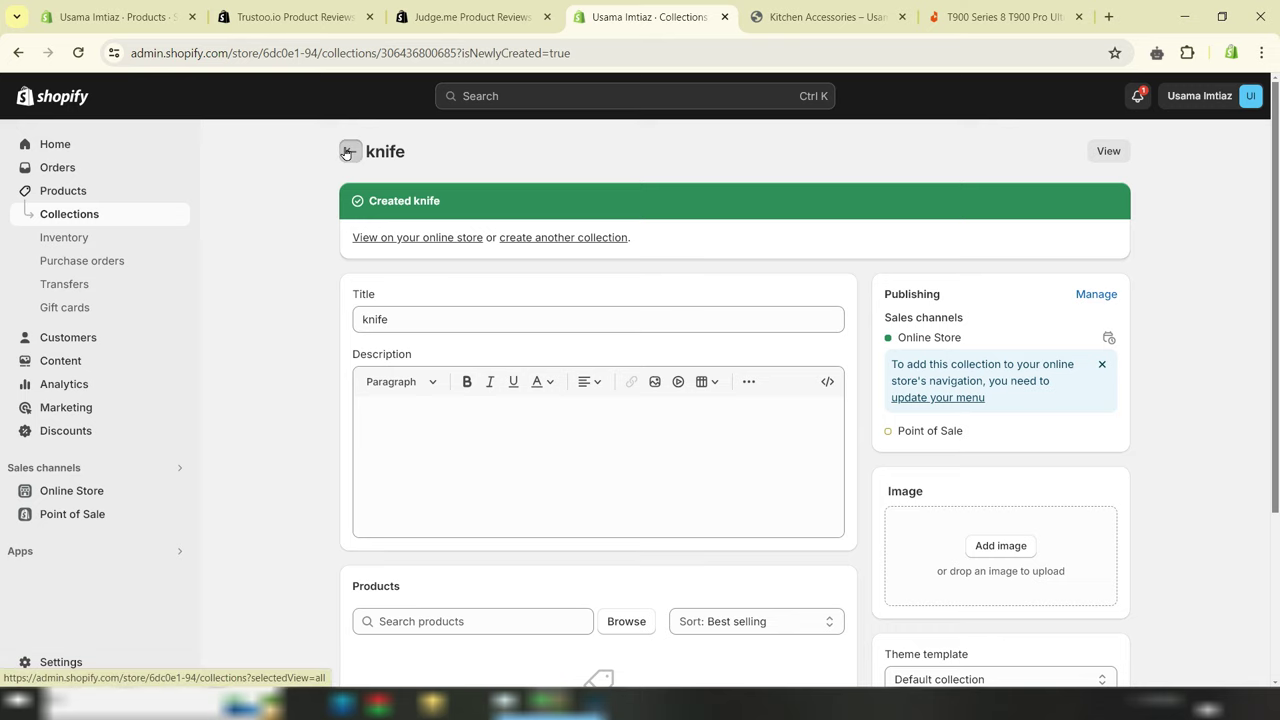
{"action": "left_click", "coordinate": [347, 152]}
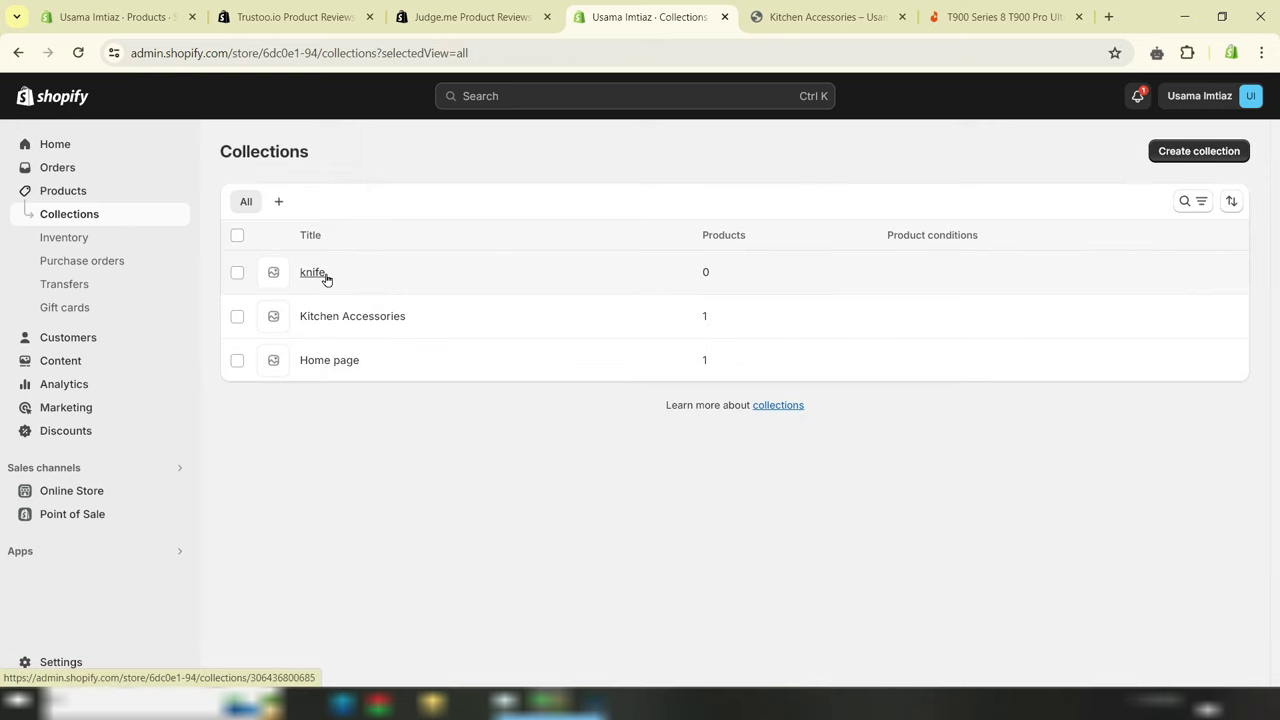
Open the Main menu for editing from Online Store > Navigation.
{"action": "left_click", "coordinate": [810, 21]}
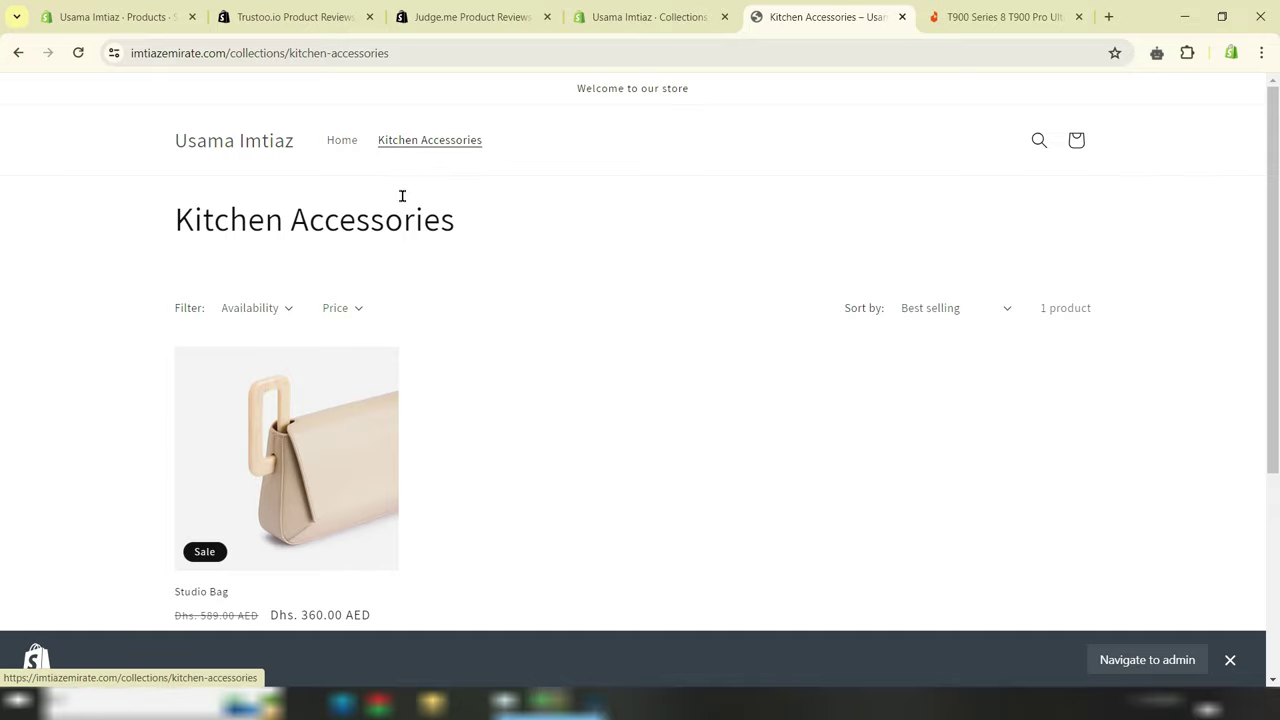
{"action": "left_click", "coordinate": [608, 17]}
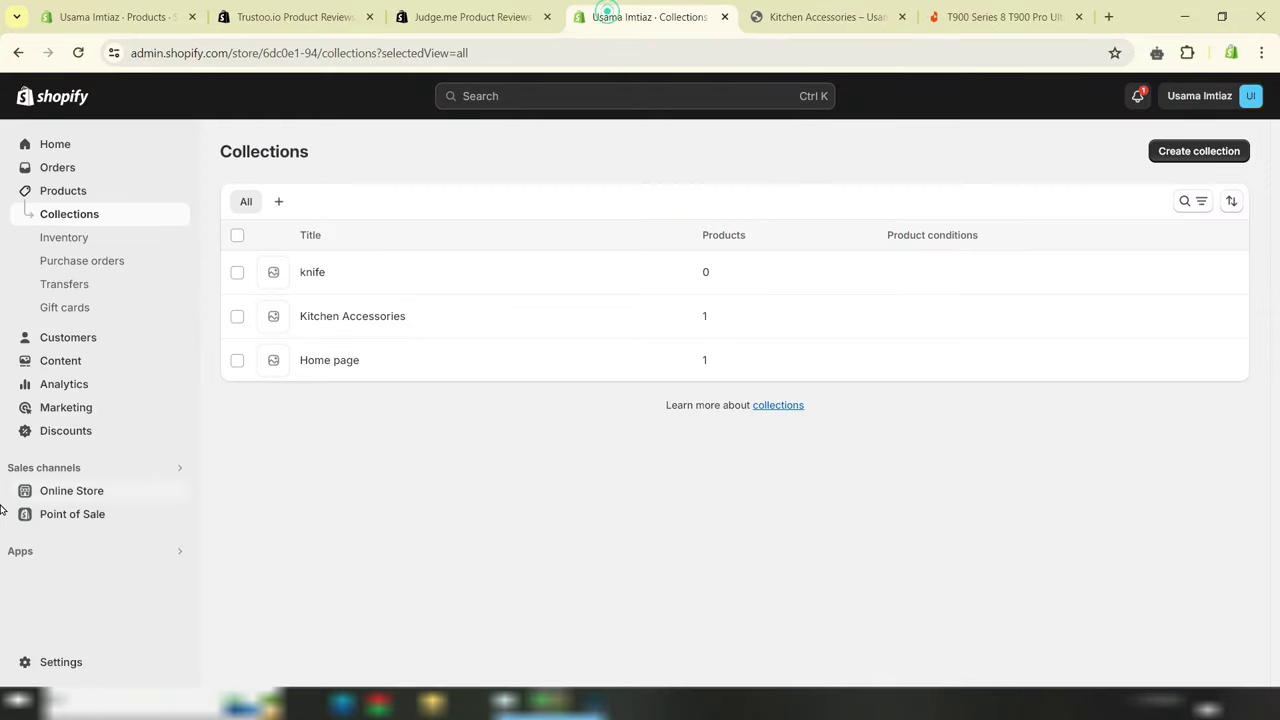
{"action": "left_click", "coordinate": [45, 492]}
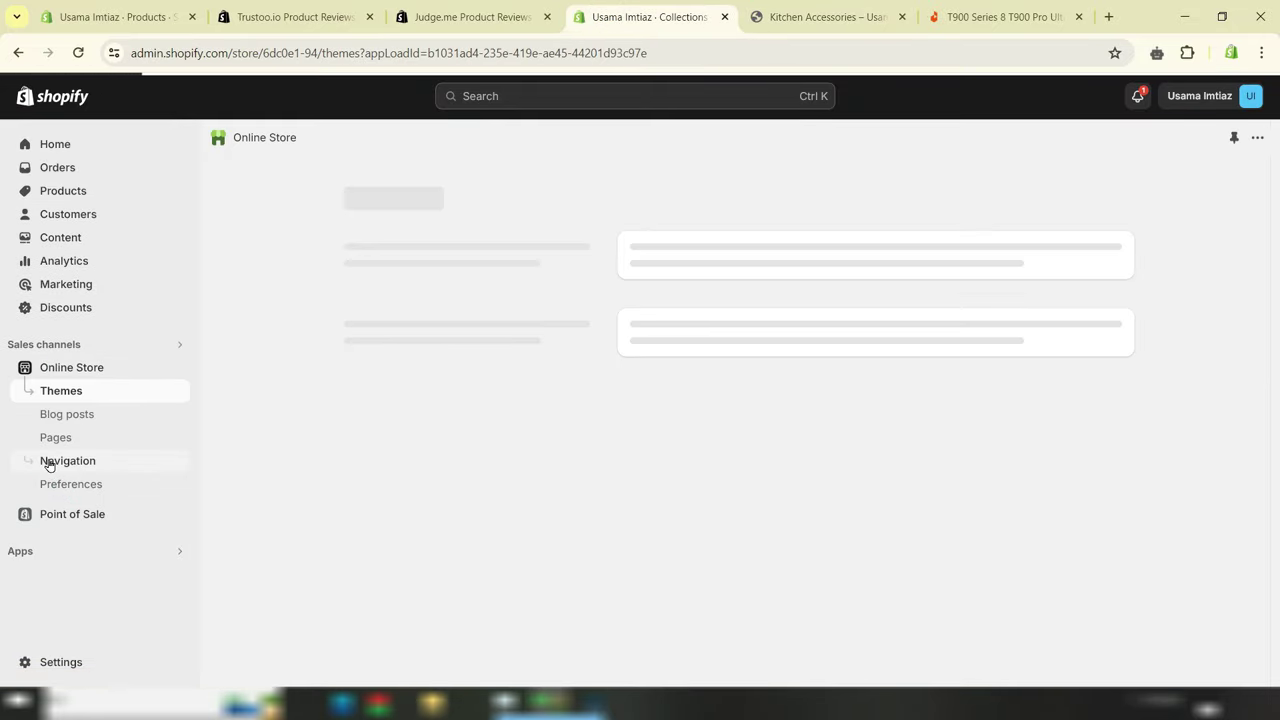
{"action": "left_click", "coordinate": [48, 462]}
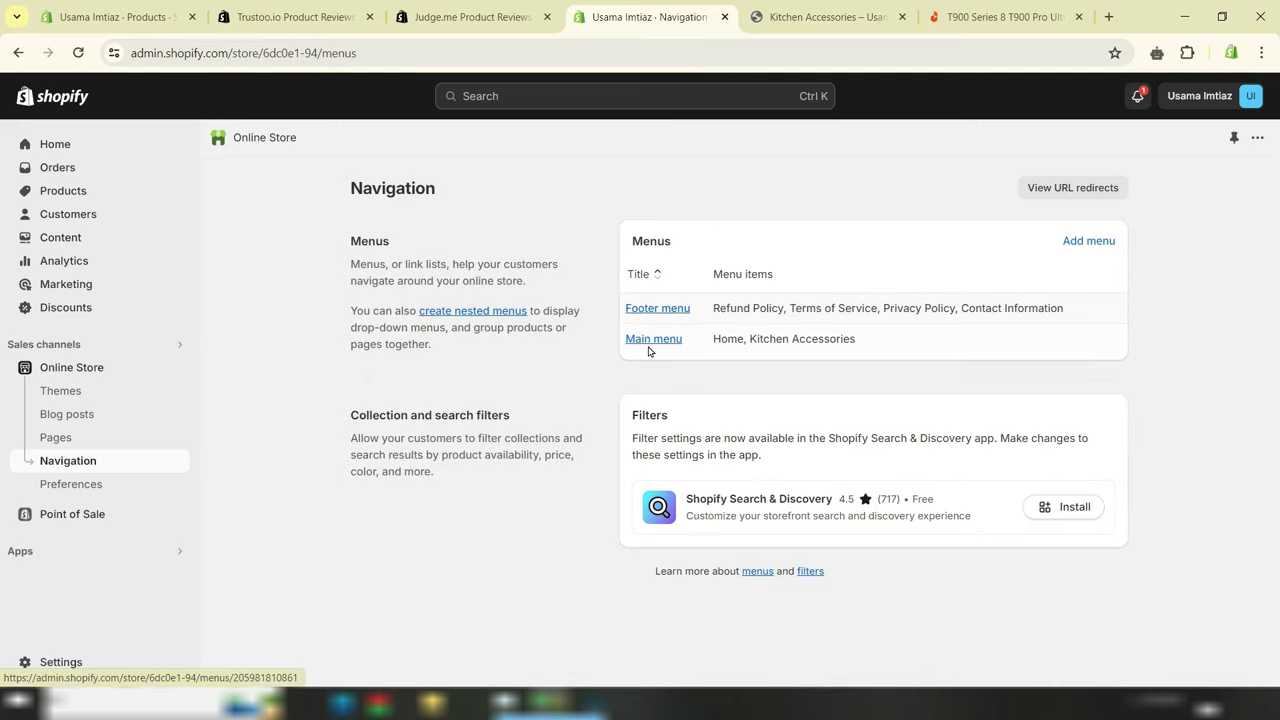
{"action": "left_click", "coordinate": [666, 342]}
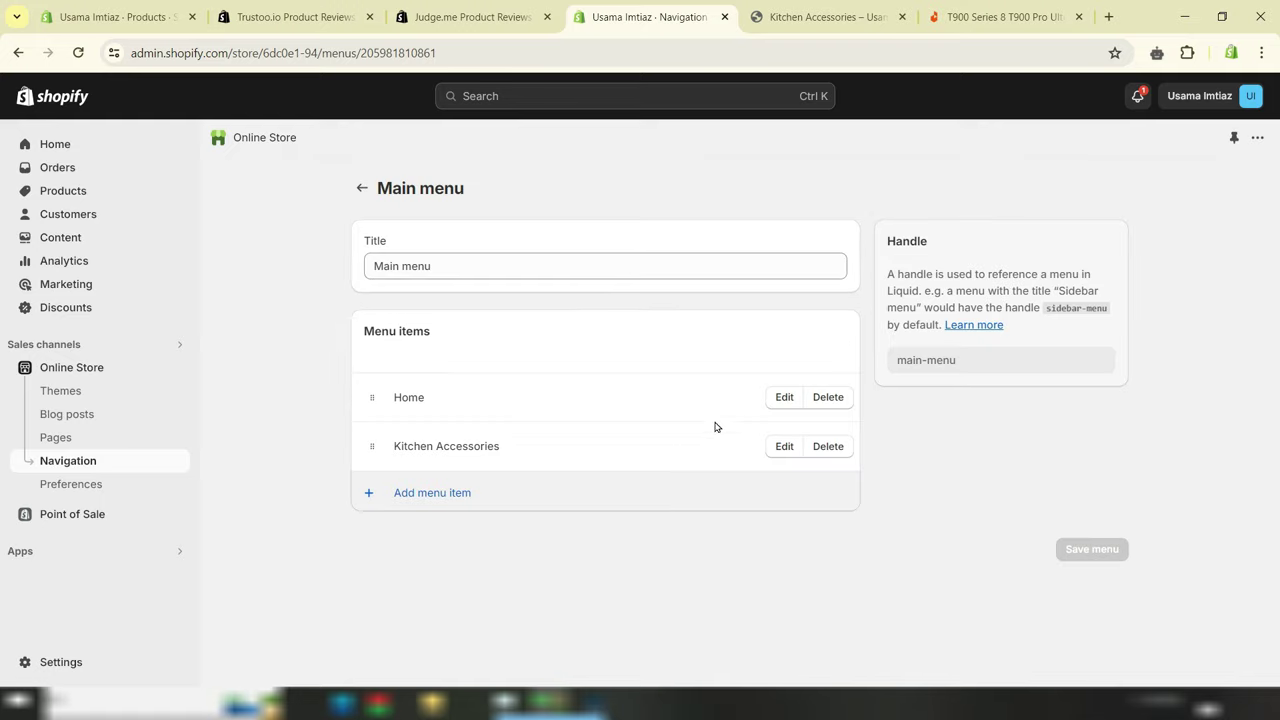
Add a menu item linked to the knife collection and nest it under Kitchen Accessories.
{"action": "left_click", "coordinate": [437, 491]}
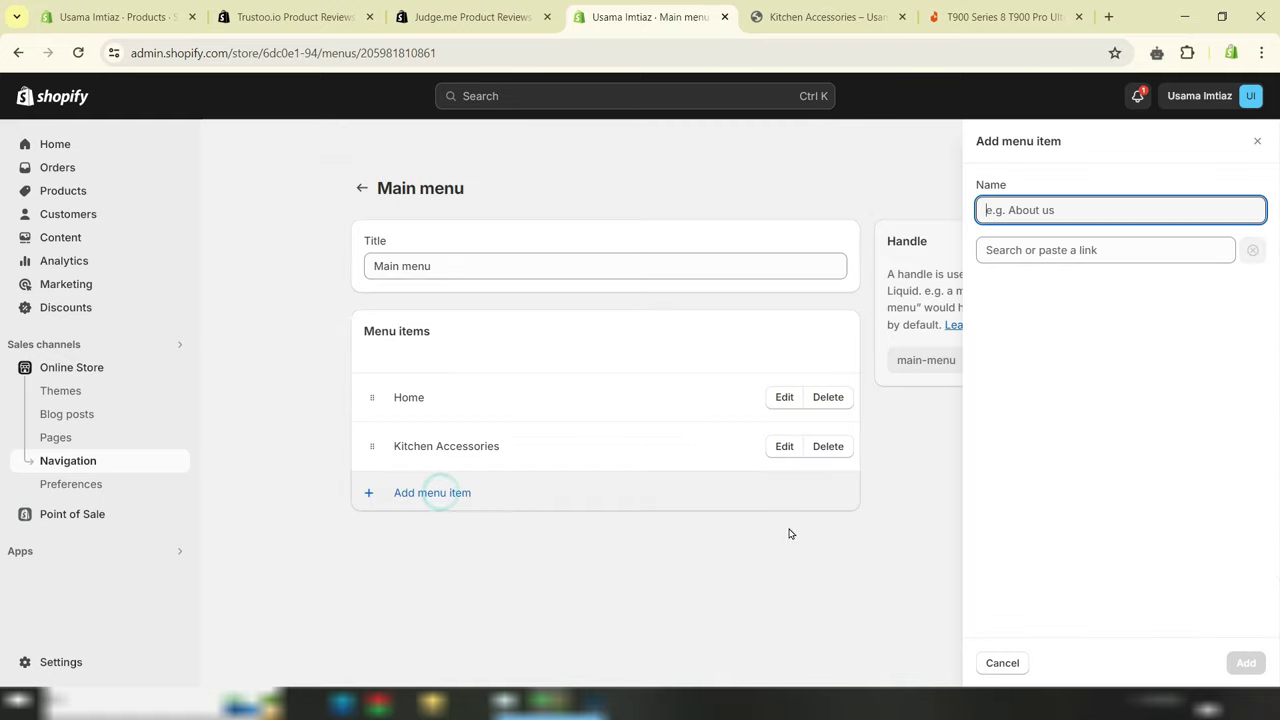
{"action": "left_click", "coordinate": [1089, 250]}
{"action": "left_click", "coordinate": [1078, 350]}
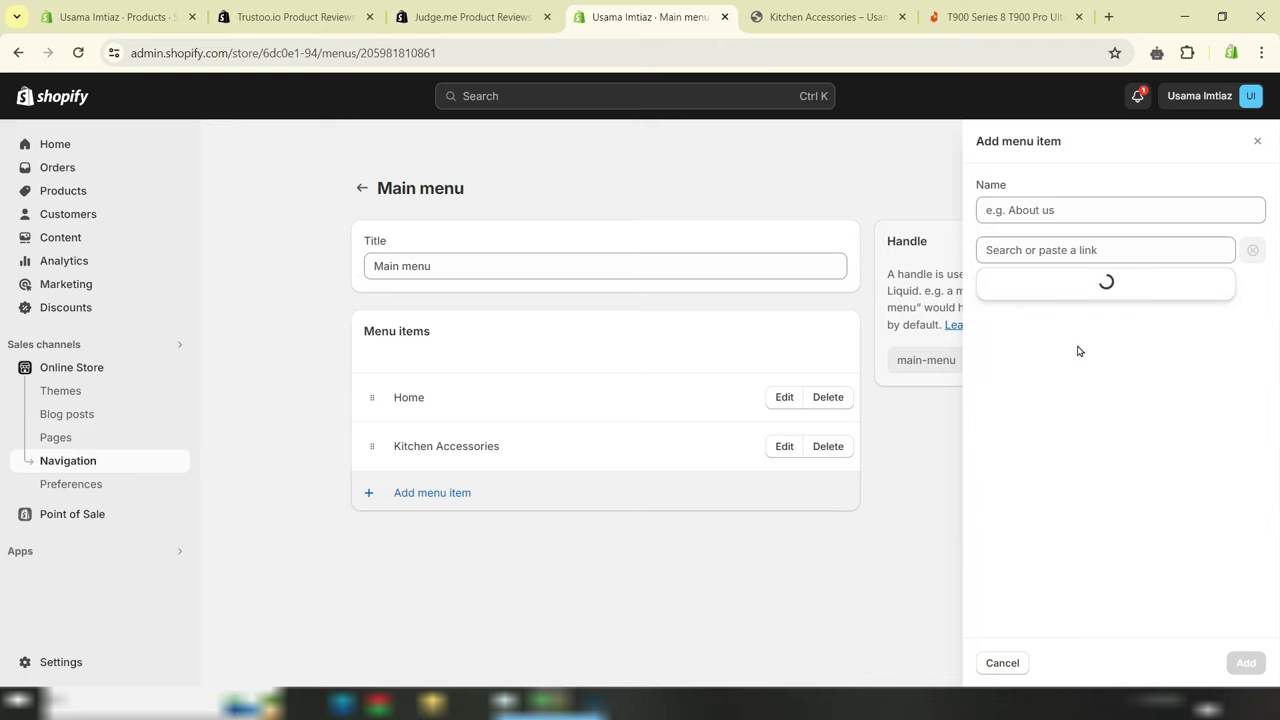
{"action": "left_click", "coordinate": [1078, 423]}
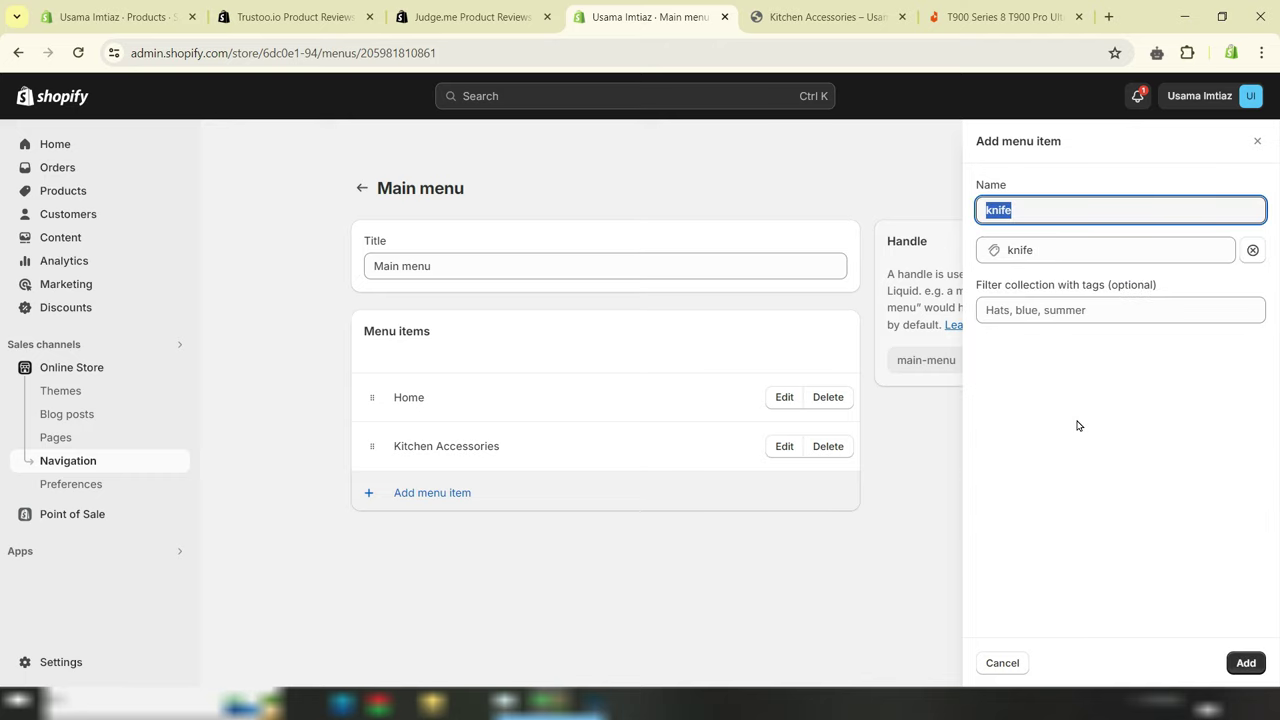
{"action": "left_click", "coordinate": [1246, 662]}
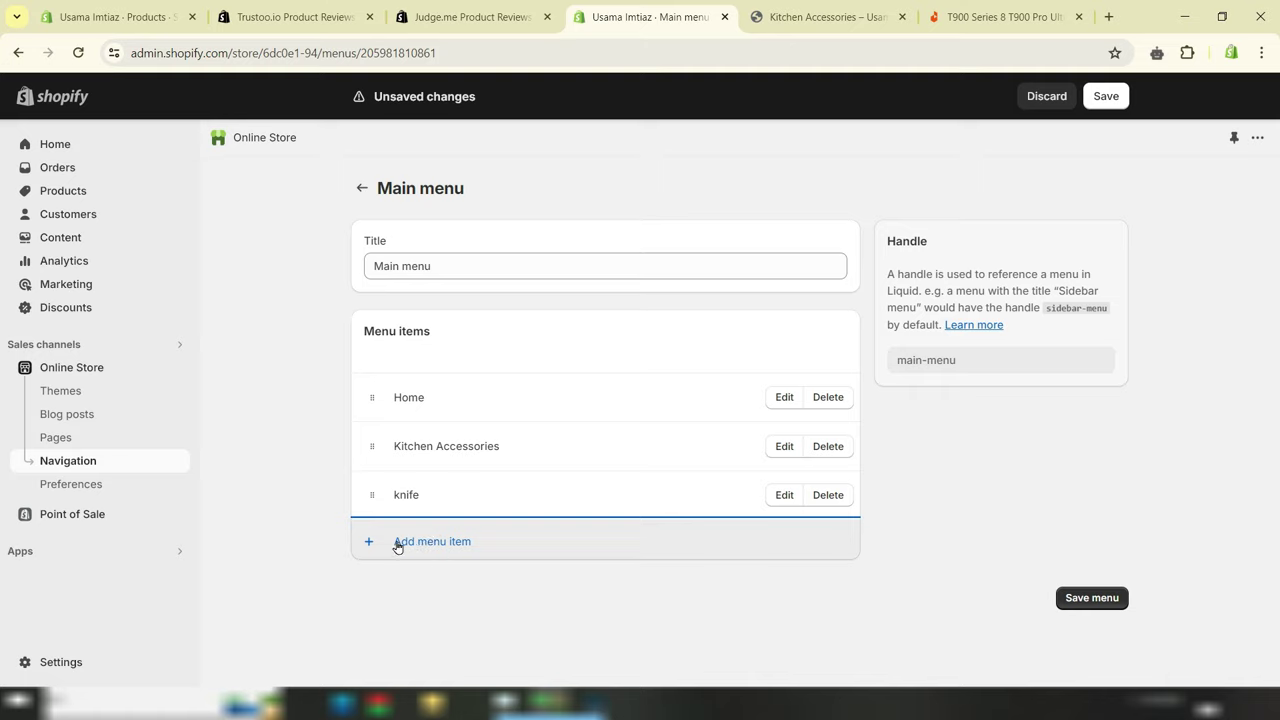
{"action": "left_click_drag", "start_coordinate": [373, 497], "coordinate": [409, 495]}
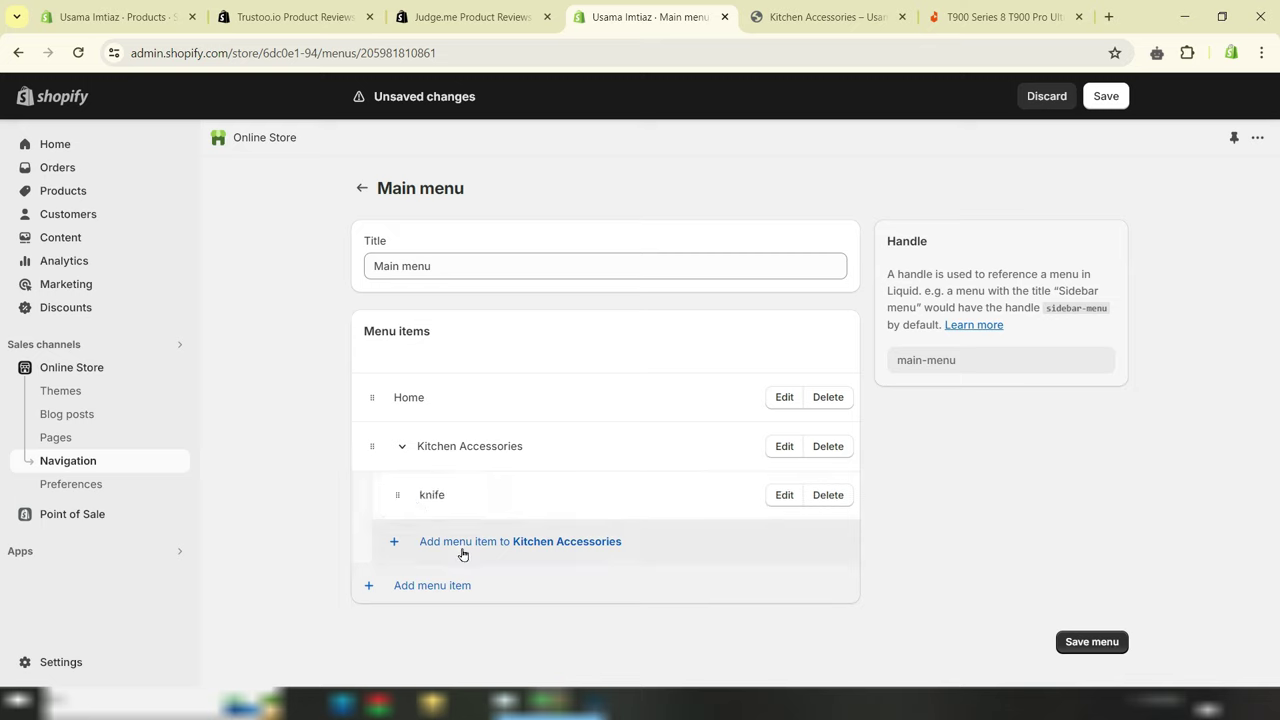
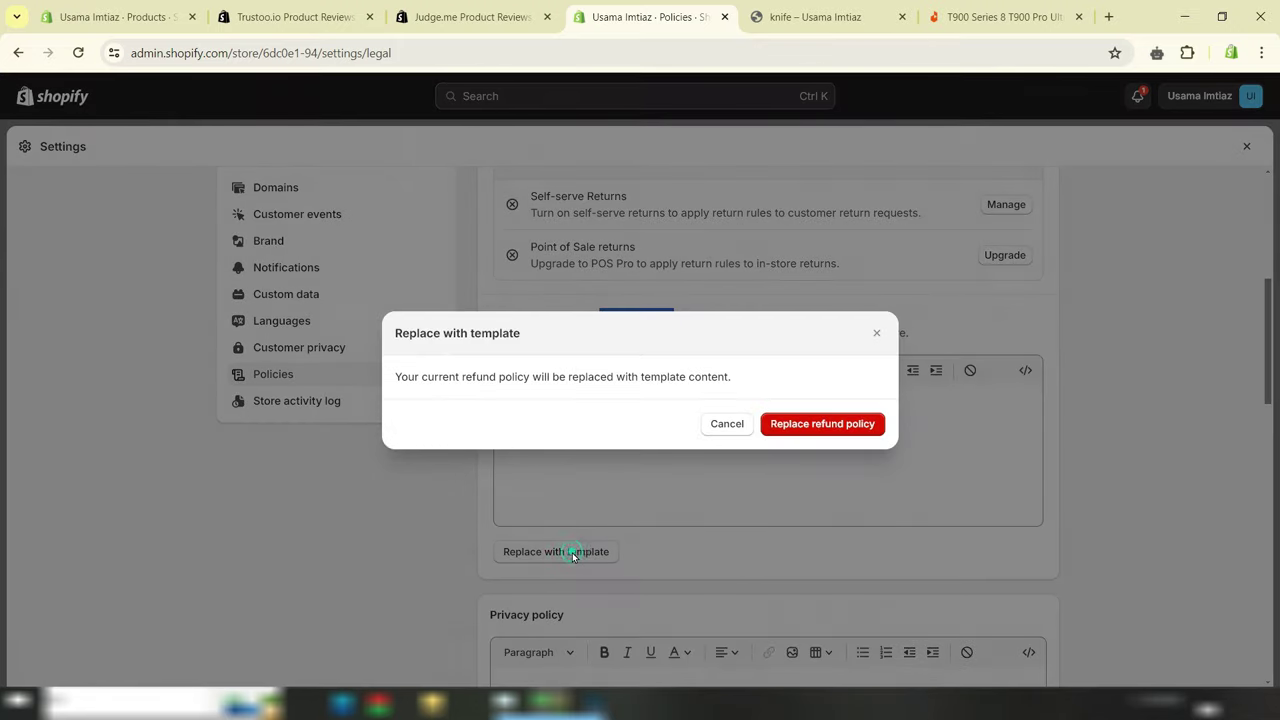
Replace the return and refund policy with Shopify's template text.
{"action": "left_click", "coordinate": [842, 426]}
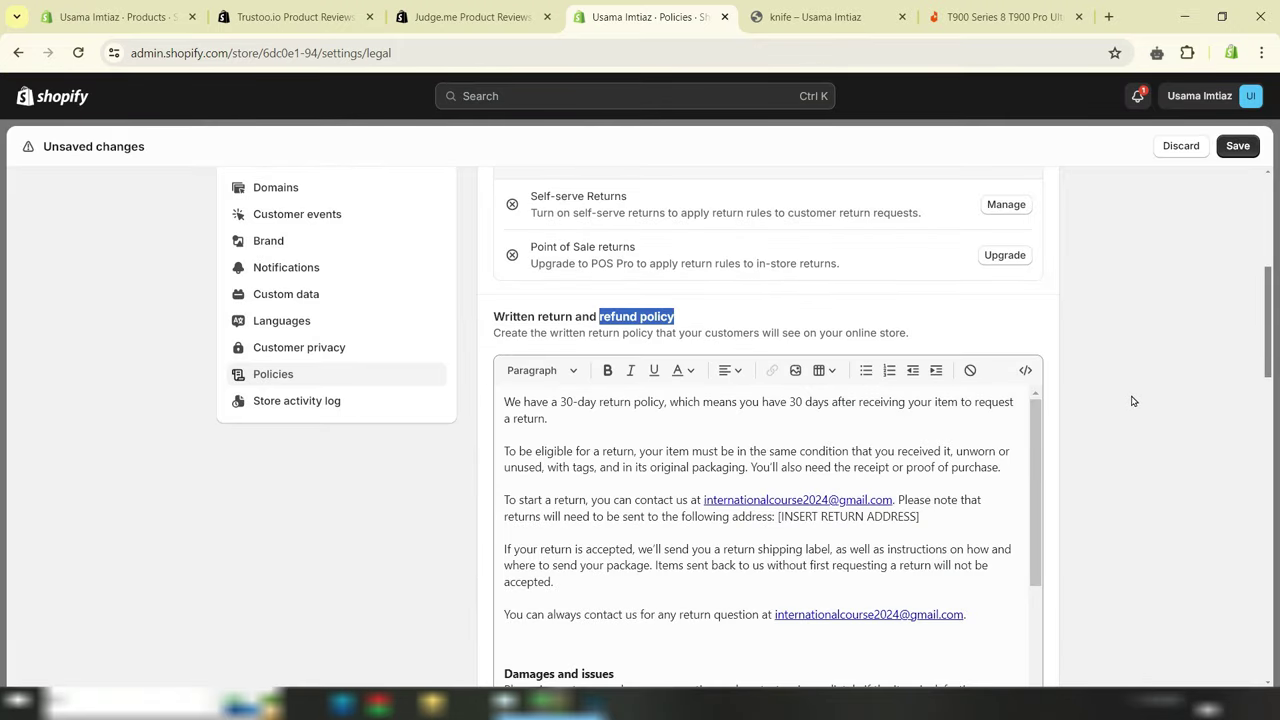
{"action": "scroll", "coordinate": [854, 383], "scroll_direction": "down", "scroll_amount": 2}
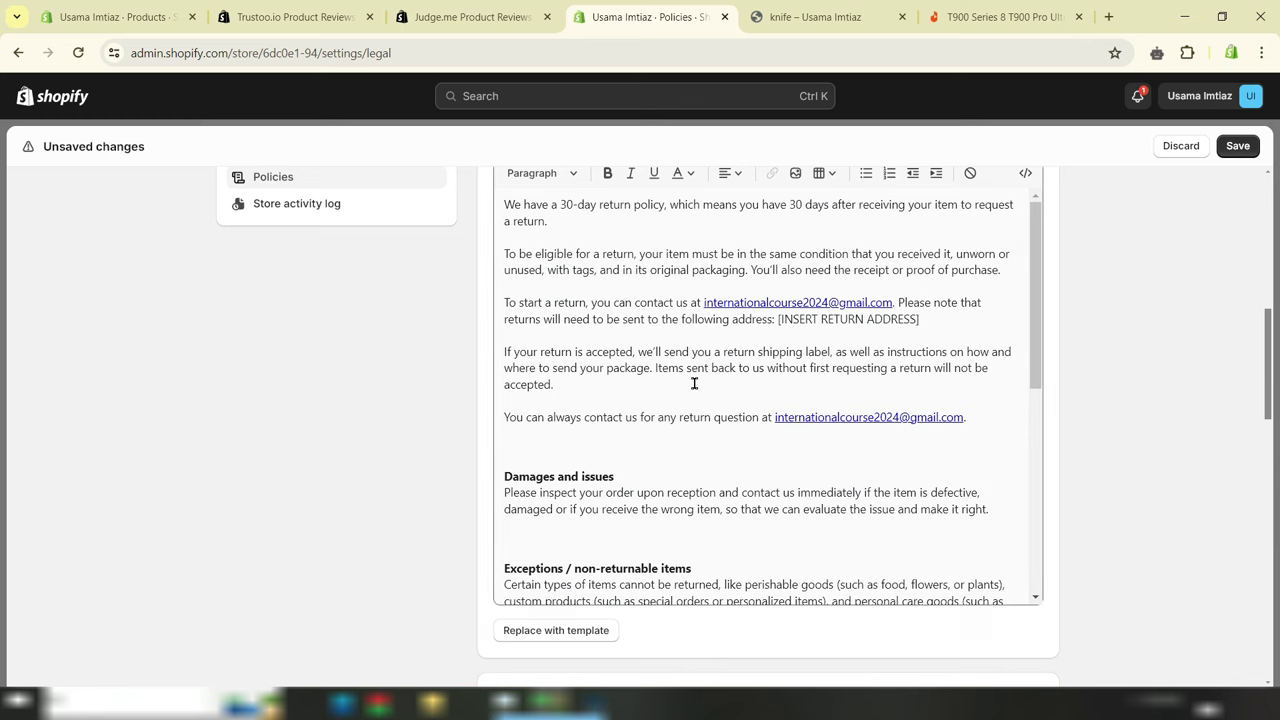
{"action": "scroll", "coordinate": [684, 488], "scroll_direction": "up", "scroll_amount": 4}
{"action": "left_click_drag", "start_coordinate": [1268, 297], "coordinate": [1275, 362]}
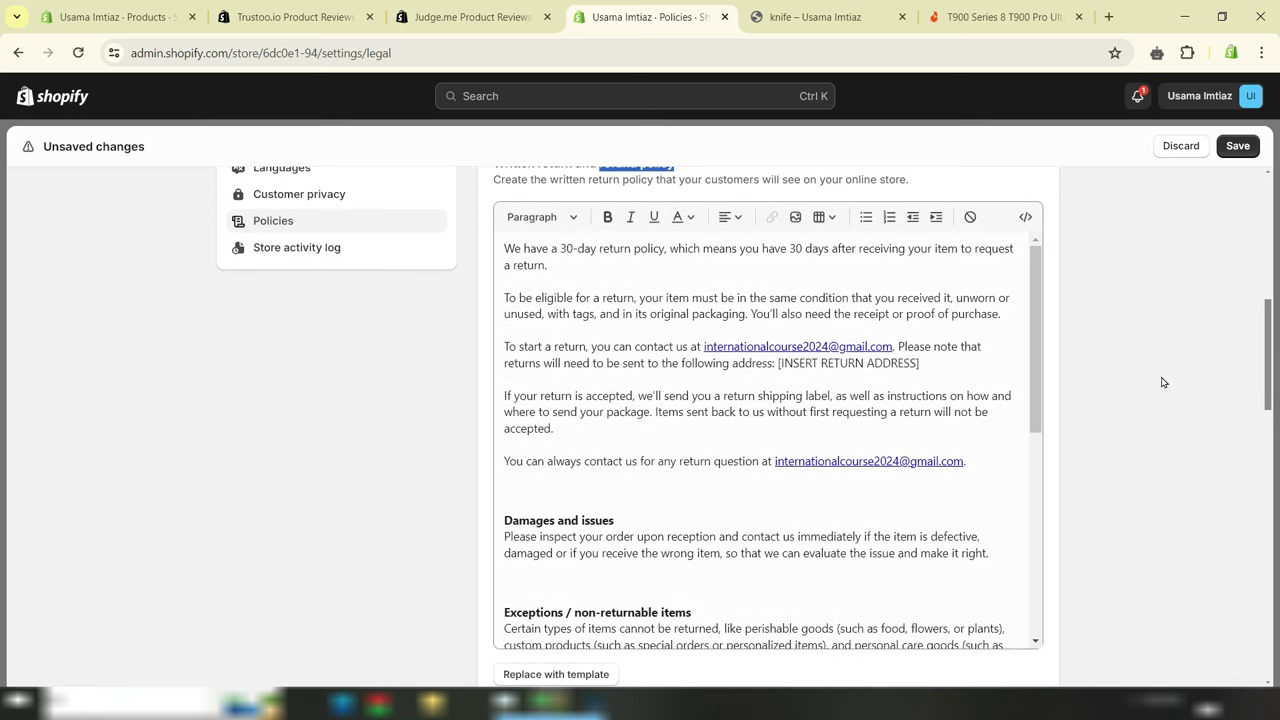
Look over the policy's 30-day opening line and the contact e-mail link.
{"action": "left_click_drag", "start_coordinate": [505, 258], "coordinate": [662, 248]}
{"action": "left_click", "coordinate": [662, 248]}
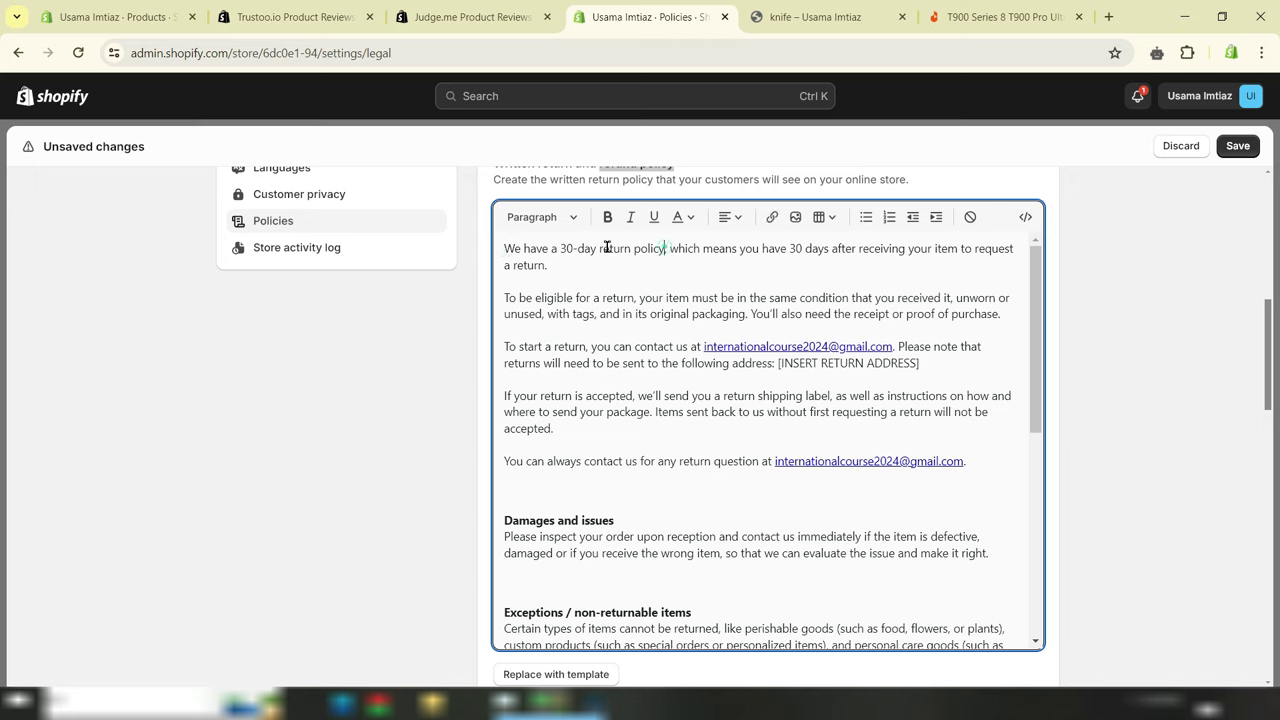
{"action": "double_click", "coordinate": [566, 248]}
{"action": "left_click", "coordinate": [561, 248]}
{"action": "left_click_drag", "start_coordinate": [878, 347], "coordinate": [739, 343]}
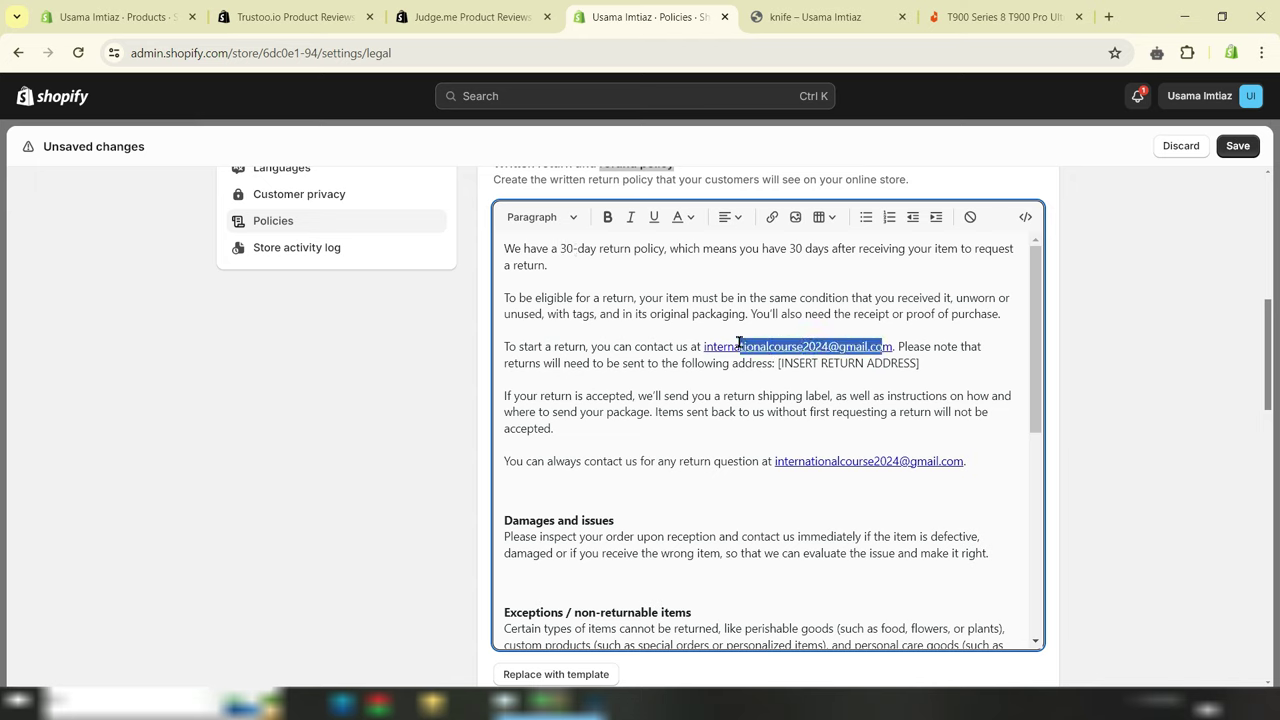
{"action": "left_click", "coordinate": [723, 342]}
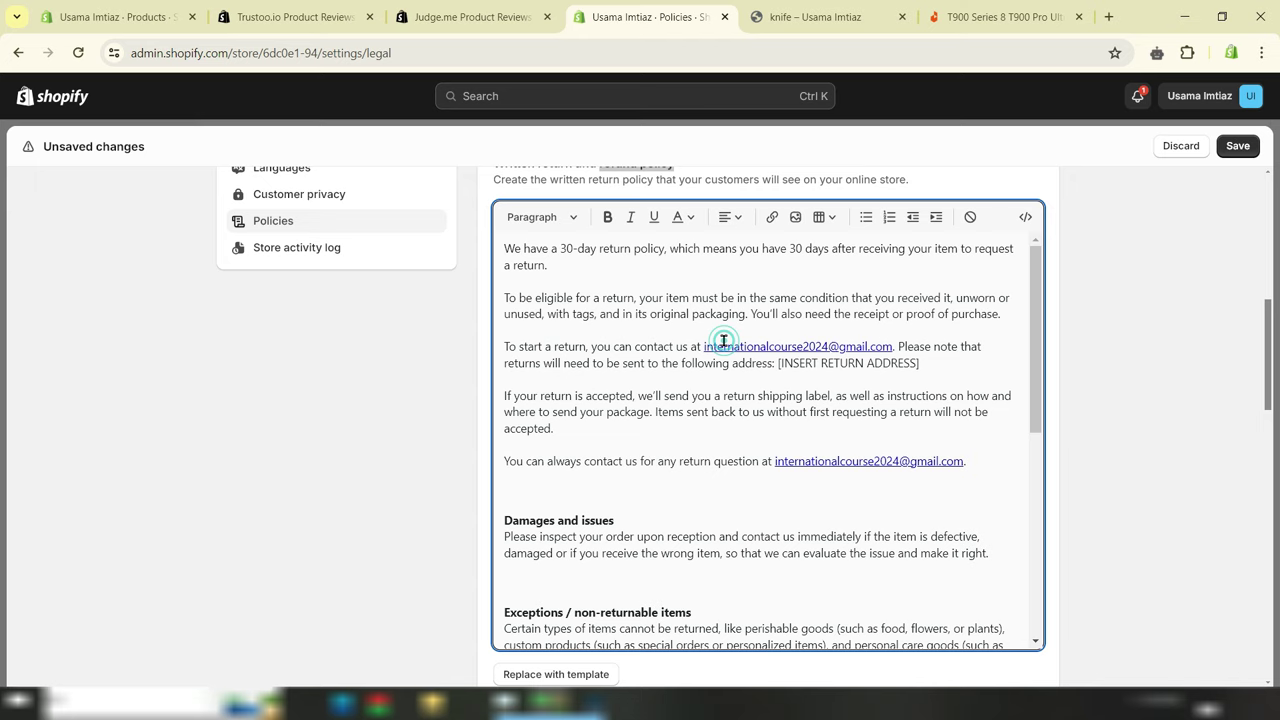
{"action": "left_click_drag", "start_coordinate": [714, 346], "coordinate": [872, 348]}
{"action": "left_click", "coordinate": [743, 366]}
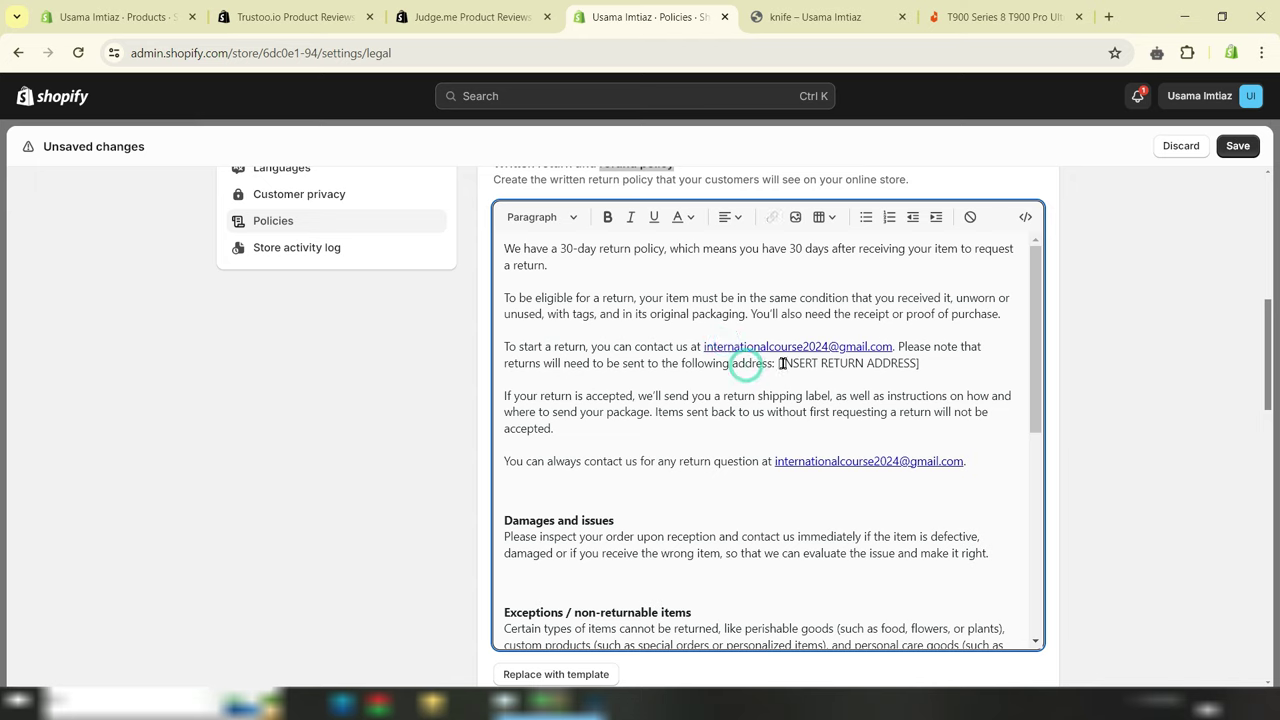
Select the whole [INSERT RETURN ADDRESS] placeholder in the return-address sentence.
{"action": "left_click", "coordinate": [785, 363]}
{"action": "left_click_drag", "start_coordinate": [785, 363], "coordinate": [895, 366]}
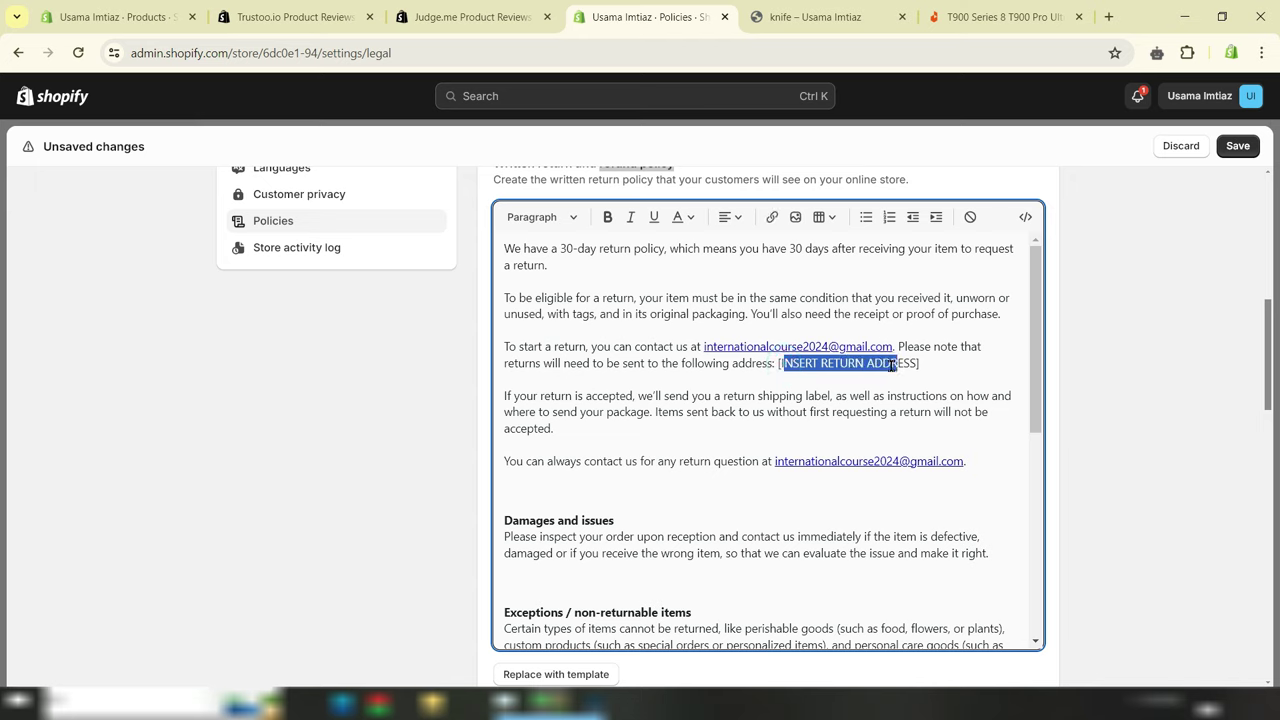
{"action": "left_click", "coordinate": [748, 366]}
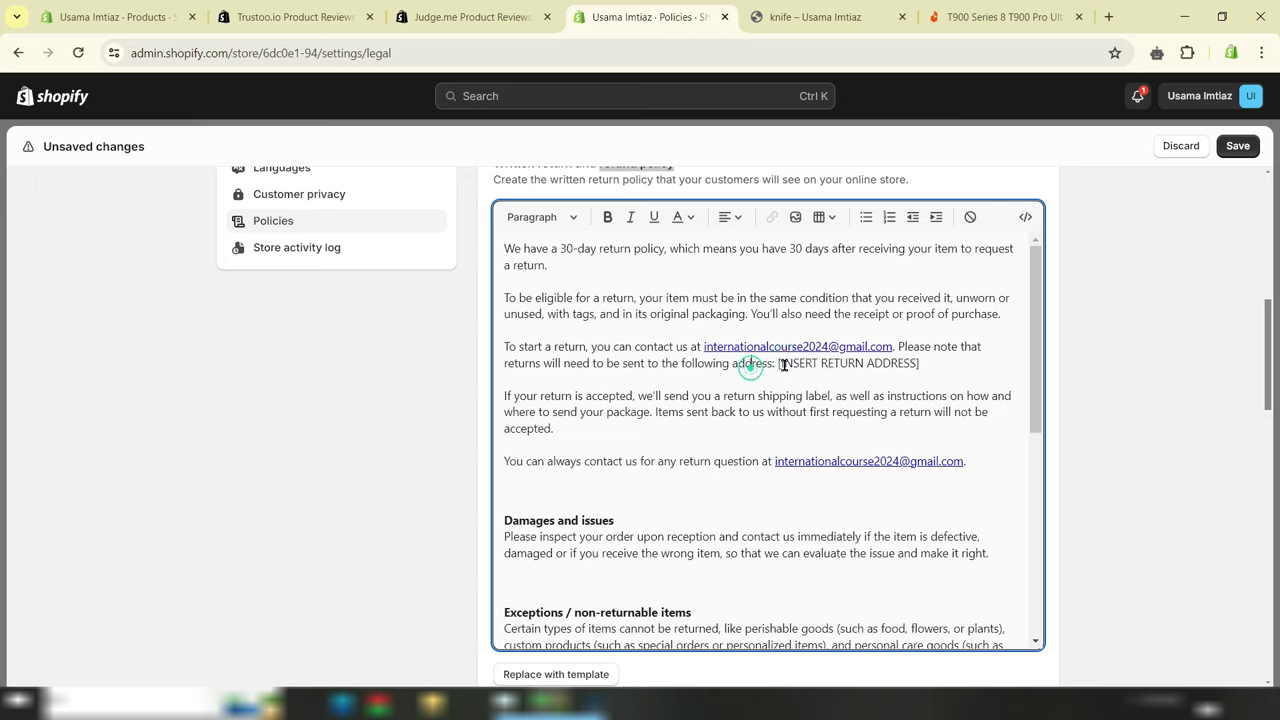
{"action": "left_click_drag", "start_coordinate": [790, 364], "coordinate": [894, 369]}
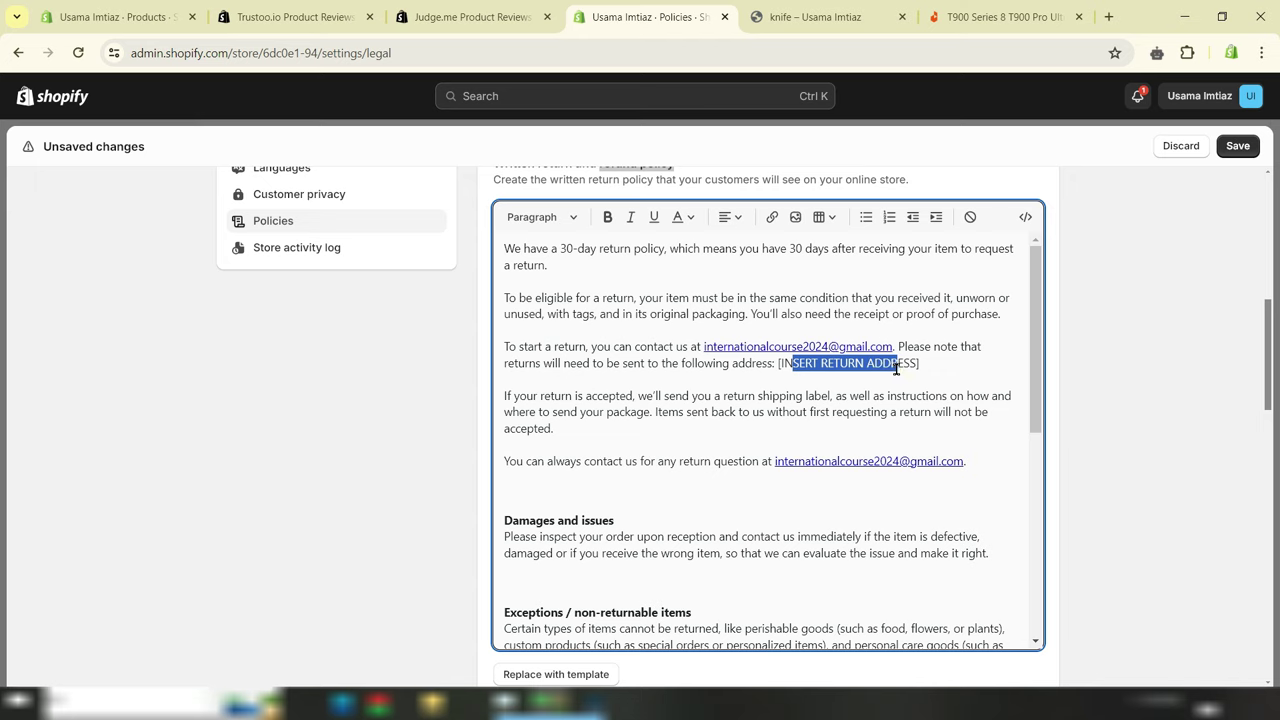
{"action": "left_click", "coordinate": [900, 366]}
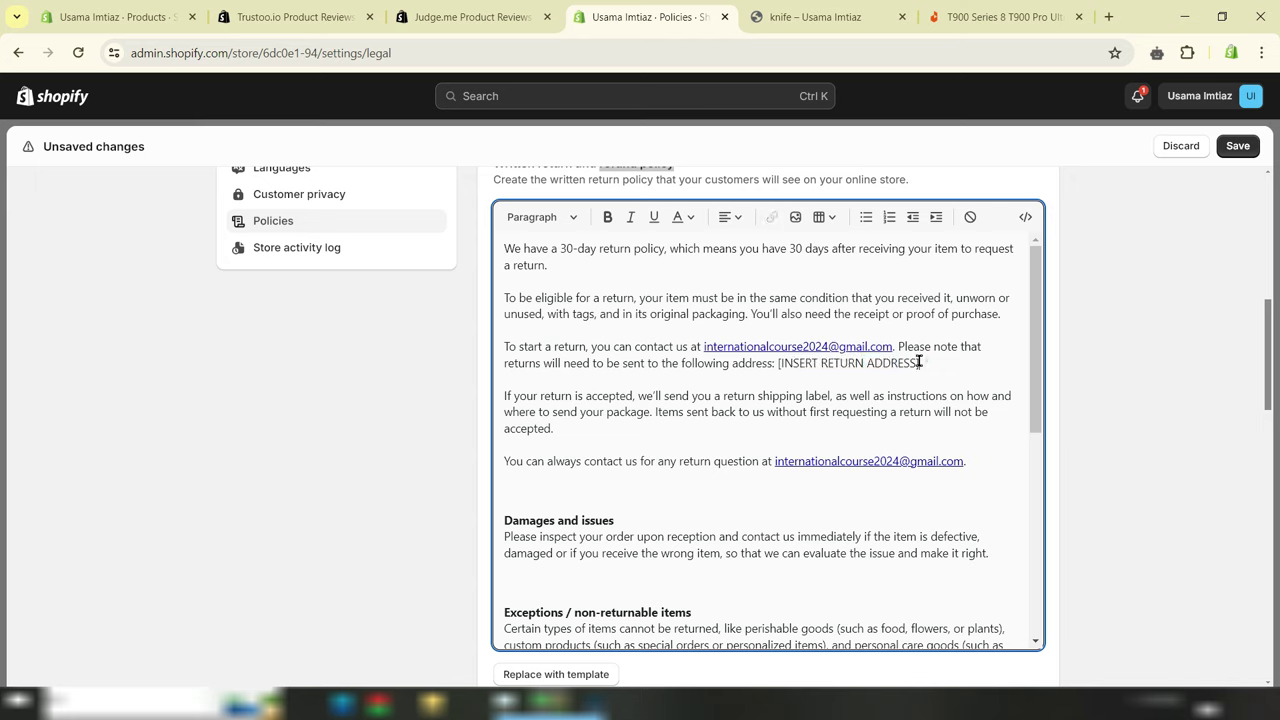
{"action": "left_click_drag", "start_coordinate": [919, 362], "coordinate": [778, 367]}
Delete the [INSERT RETURN ADDRESS] placeholder, then try and cancel linking the receipt sentence.
{"action": "key", "text": "BackSpace"}
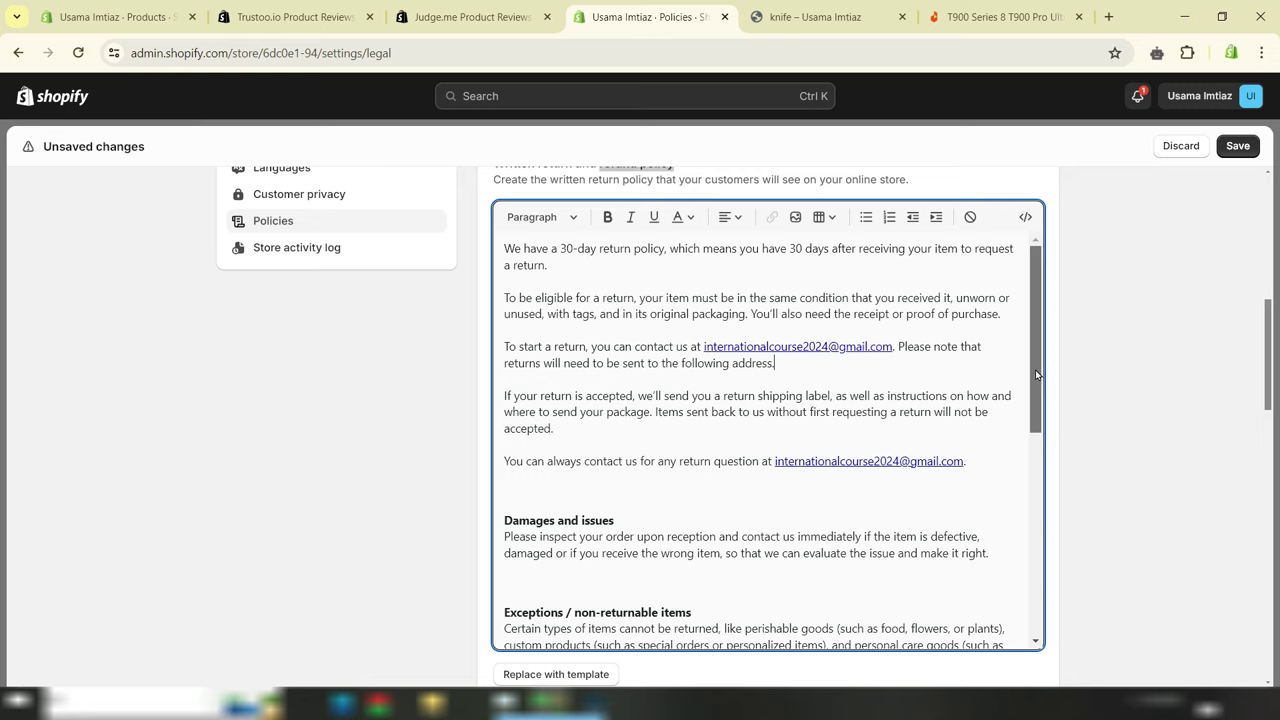
{"action": "mouse_move", "coordinate": [1035, 371]}
{"action": "left_mouse_down"}
{"action": "mouse_move", "coordinate": [1037, 391]}
{"action": "mouse_move", "coordinate": [1035, 371]}
{"action": "left_mouse_up"}
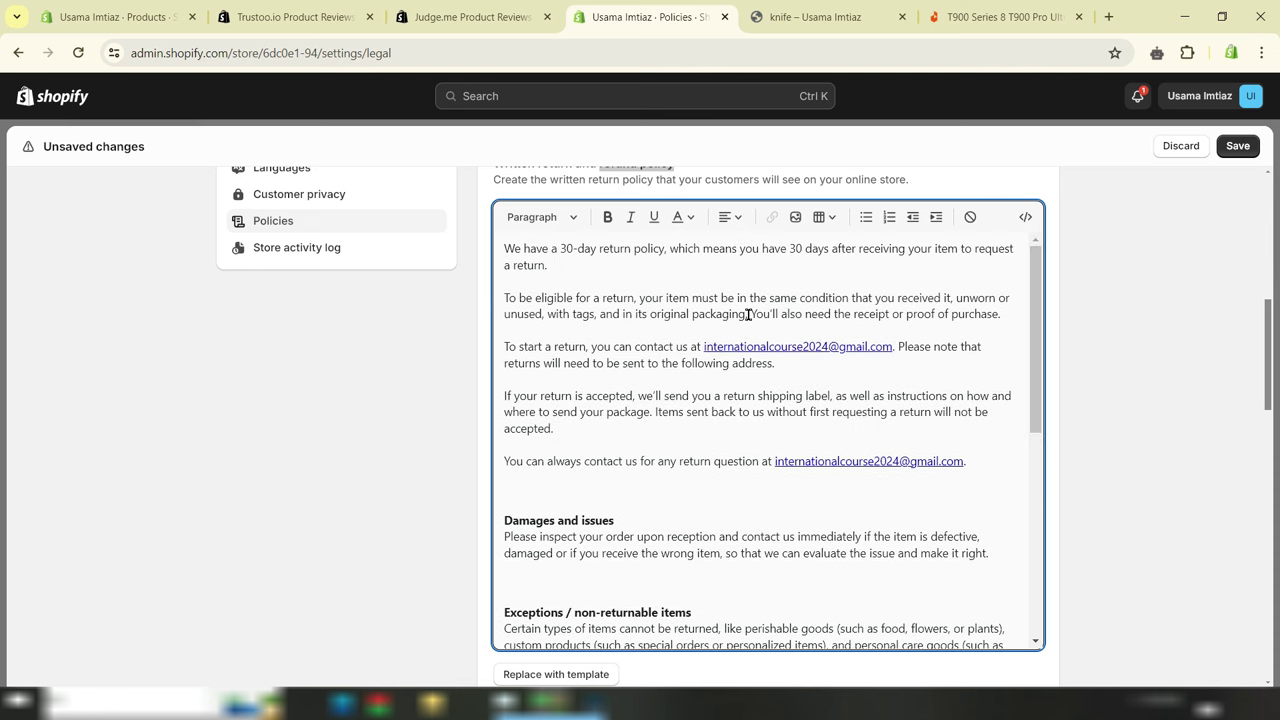
{"action": "left_click_drag", "start_coordinate": [754, 313], "coordinate": [853, 314]}
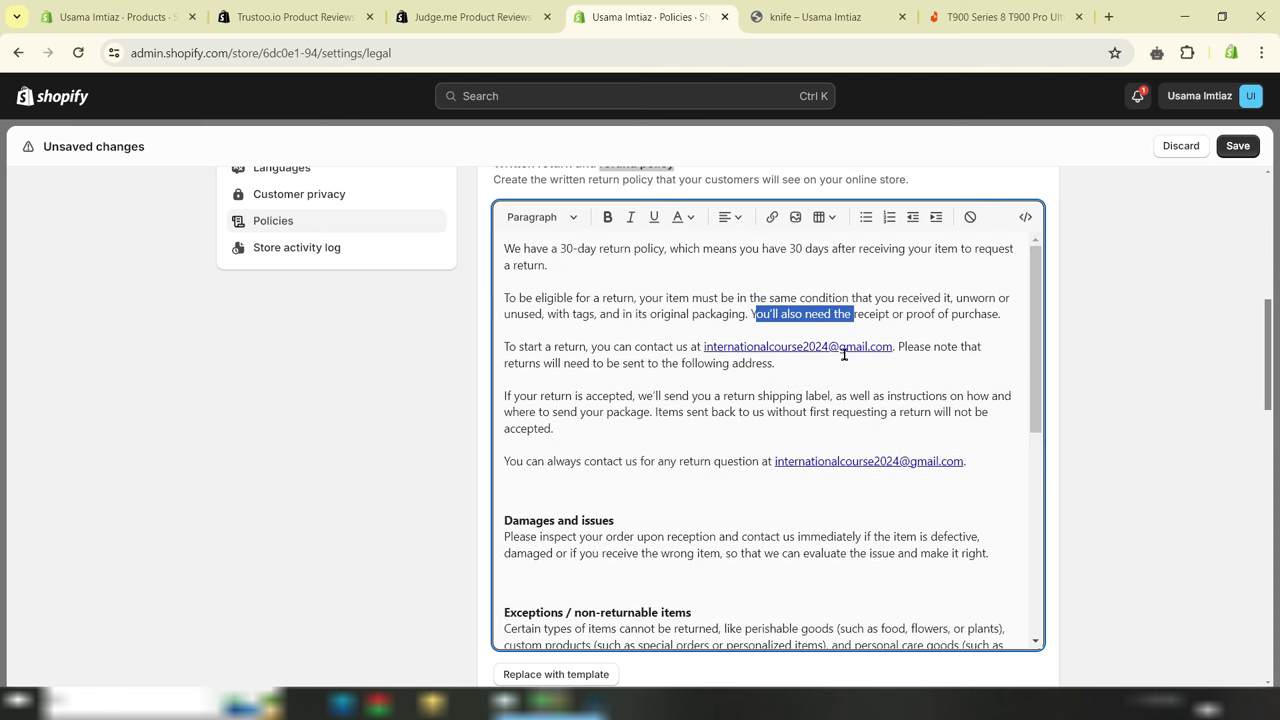
{"action": "left_click", "coordinate": [771, 218]}
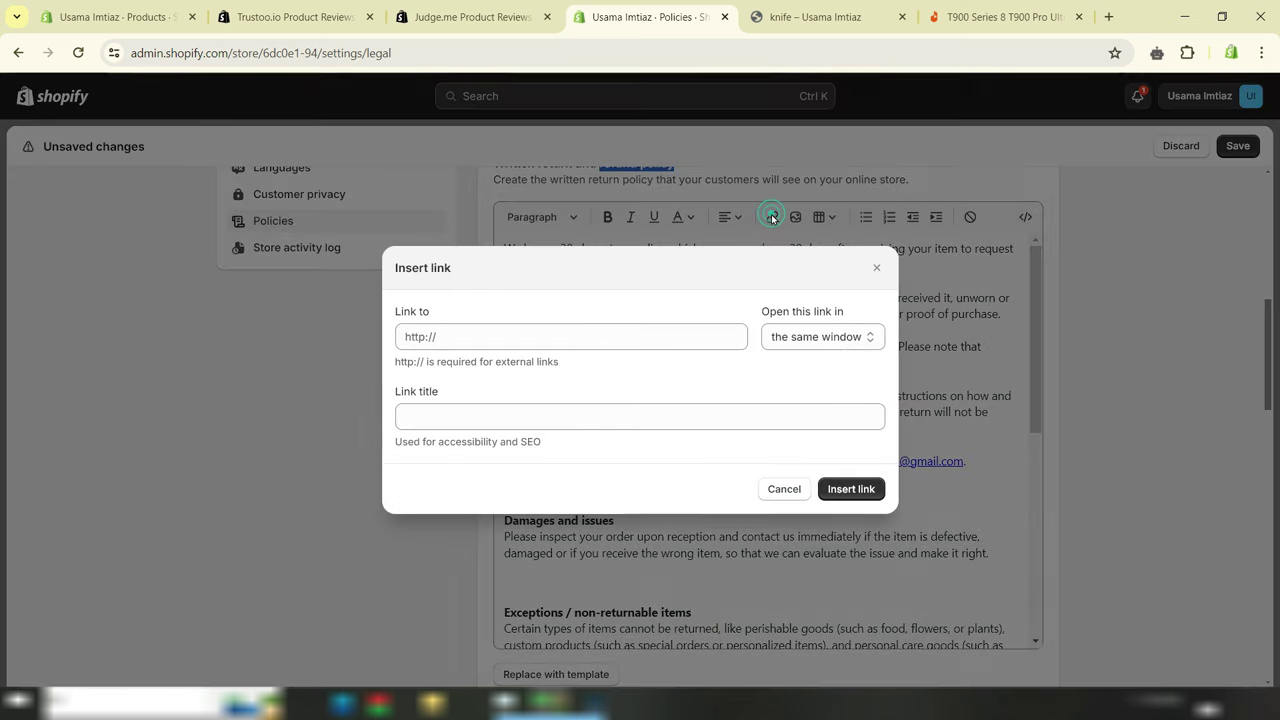
{"action": "left_click", "coordinate": [480, 336]}
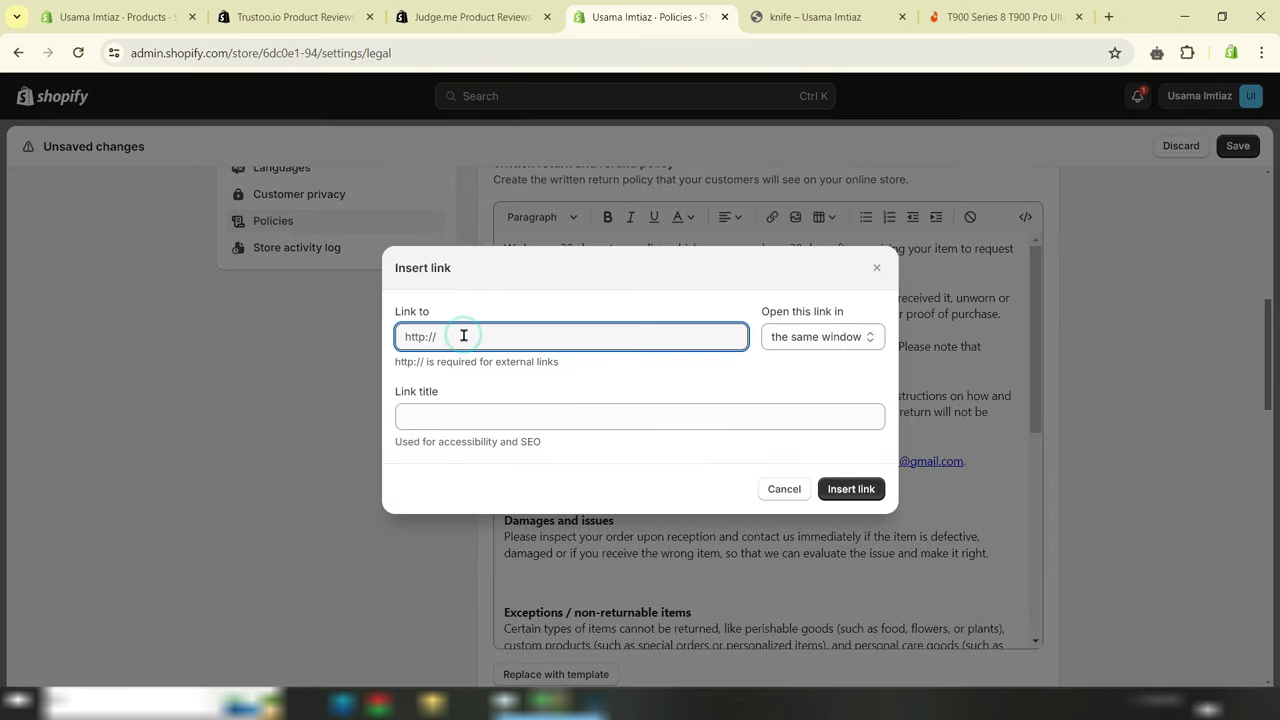
{"action": "left_click", "coordinate": [782, 489]}
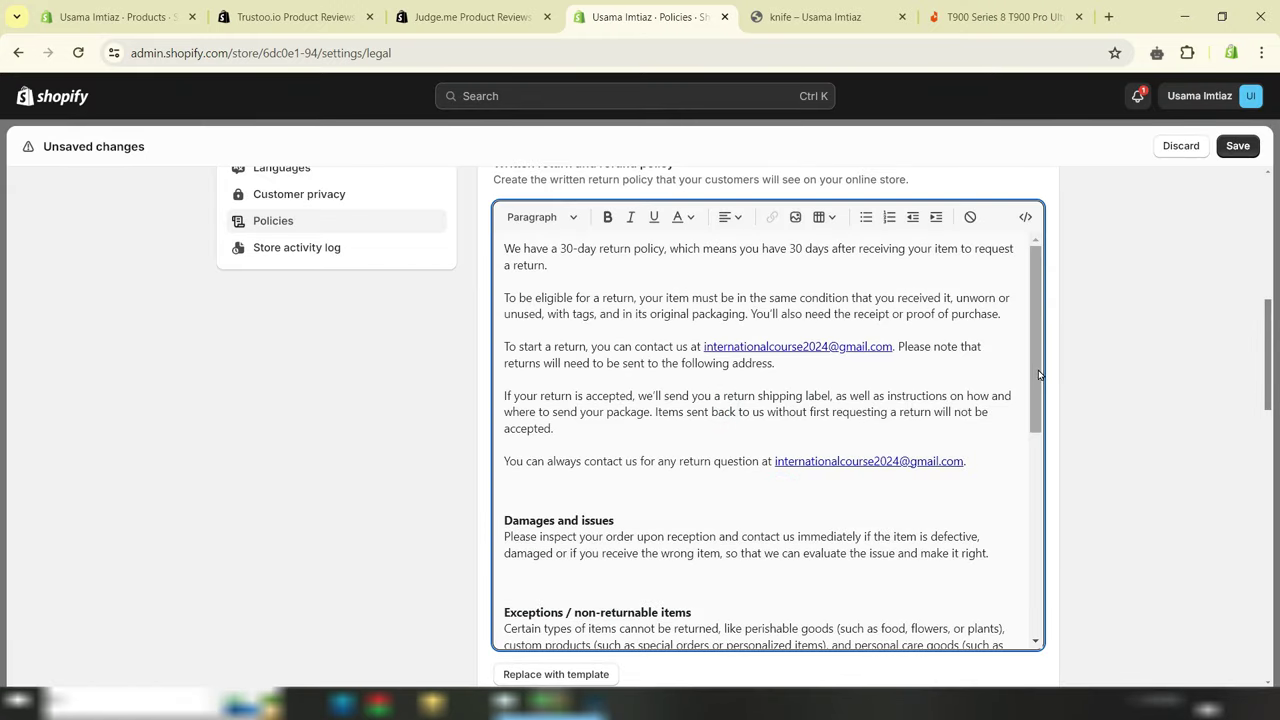
{"action": "left_click_drag", "start_coordinate": [1037, 380], "coordinate": [1063, 615]}
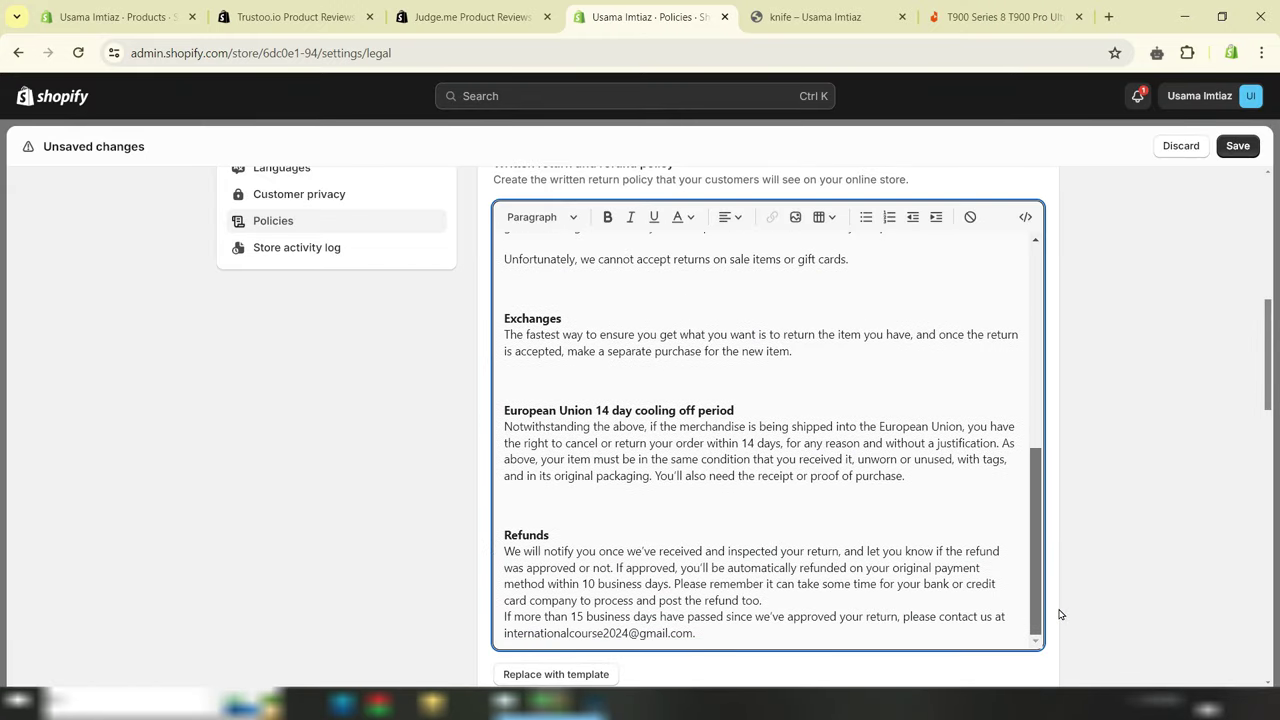
Replace the privacy policy with Shopify's template text.
{"action": "scroll", "coordinate": [1168, 487], "scroll_direction": "down", "scroll_amount": 2}
{"action": "scroll", "coordinate": [1168, 487], "scroll_direction": "down", "scroll_amount": 3}
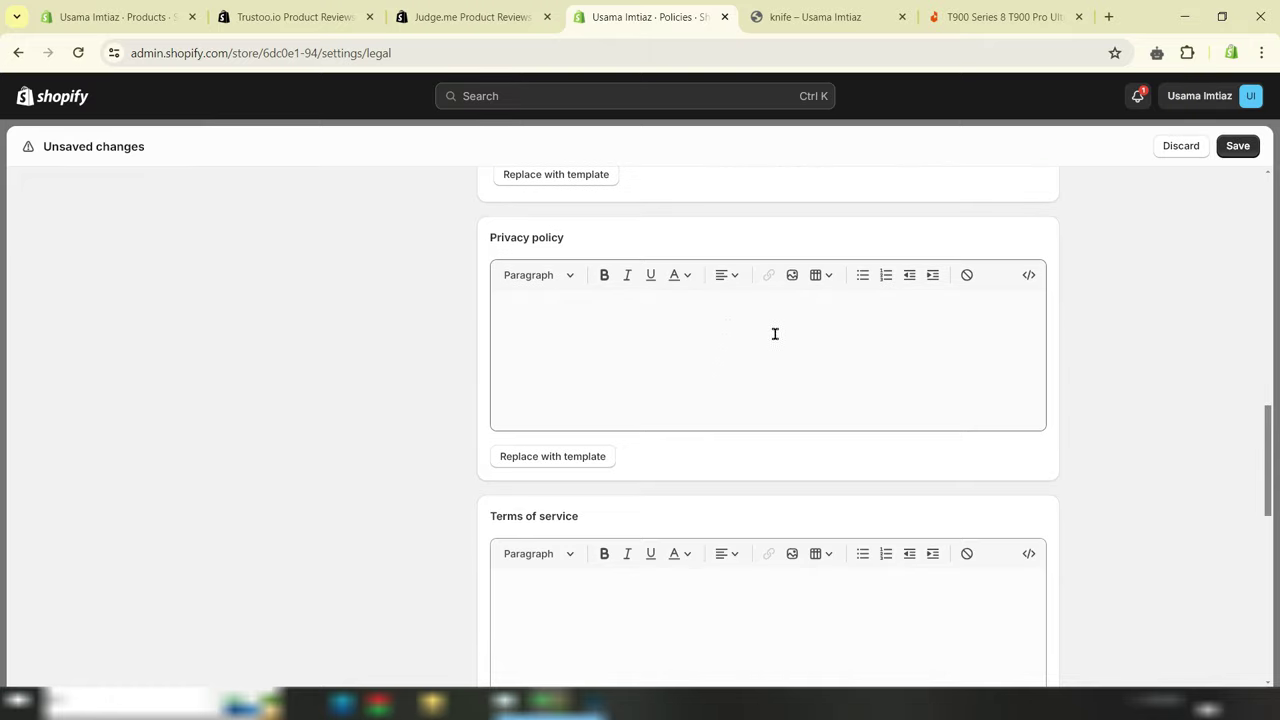
{"action": "left_click_drag", "start_coordinate": [510, 240], "coordinate": [551, 241]}
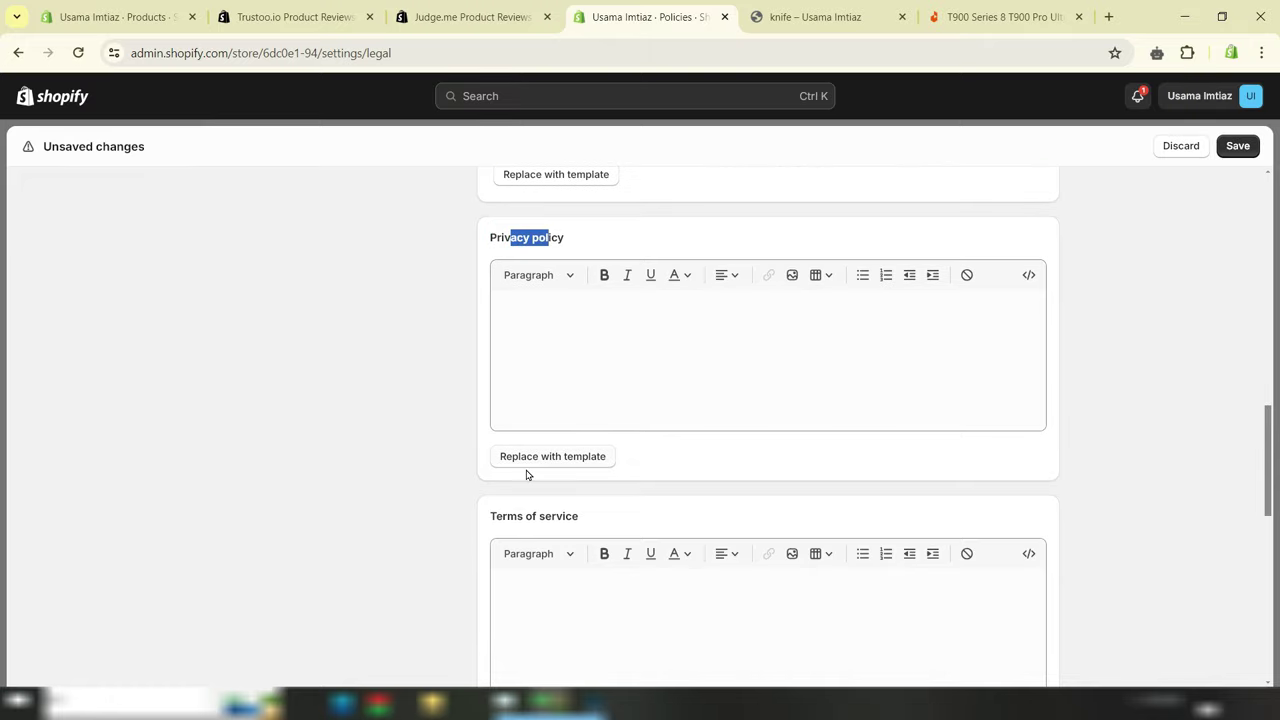
{"action": "left_click", "coordinate": [589, 466]}
{"action": "left_click", "coordinate": [831, 423]}
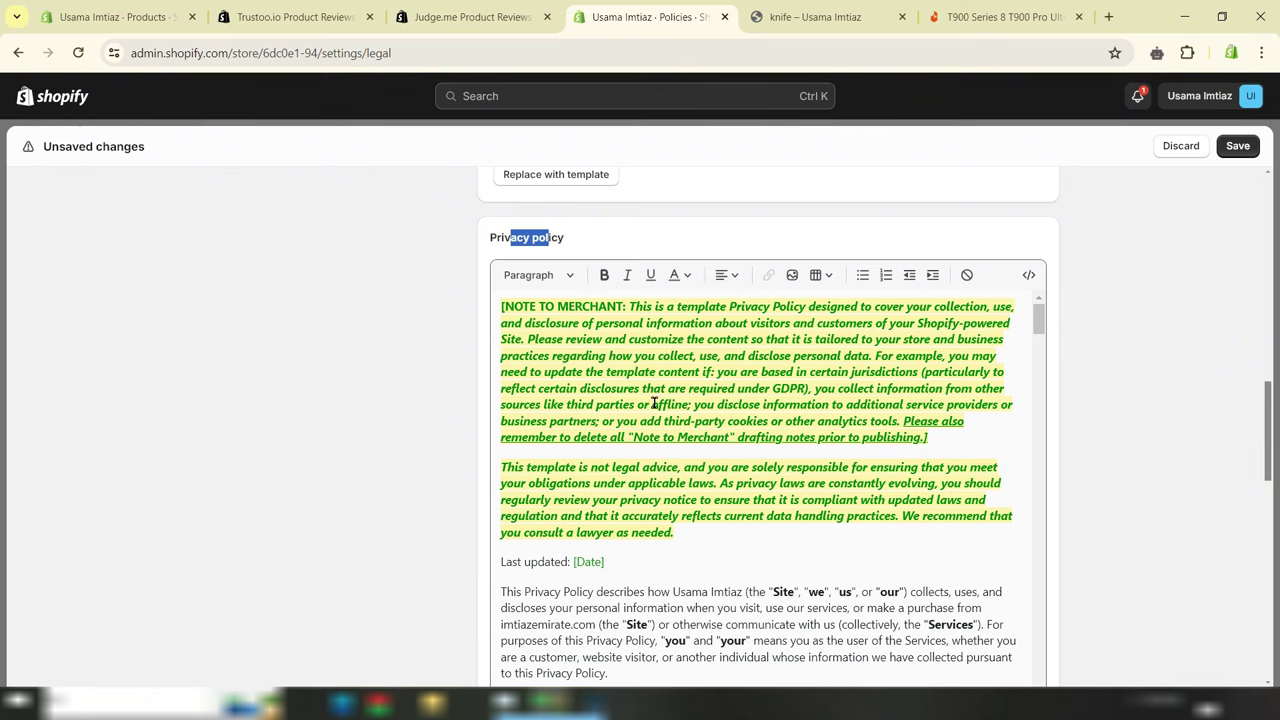
Delete the two opening Note to Merchant paragraphs and the 'Last updated: [Date]' line.
{"action": "left_click", "coordinate": [653, 400]}
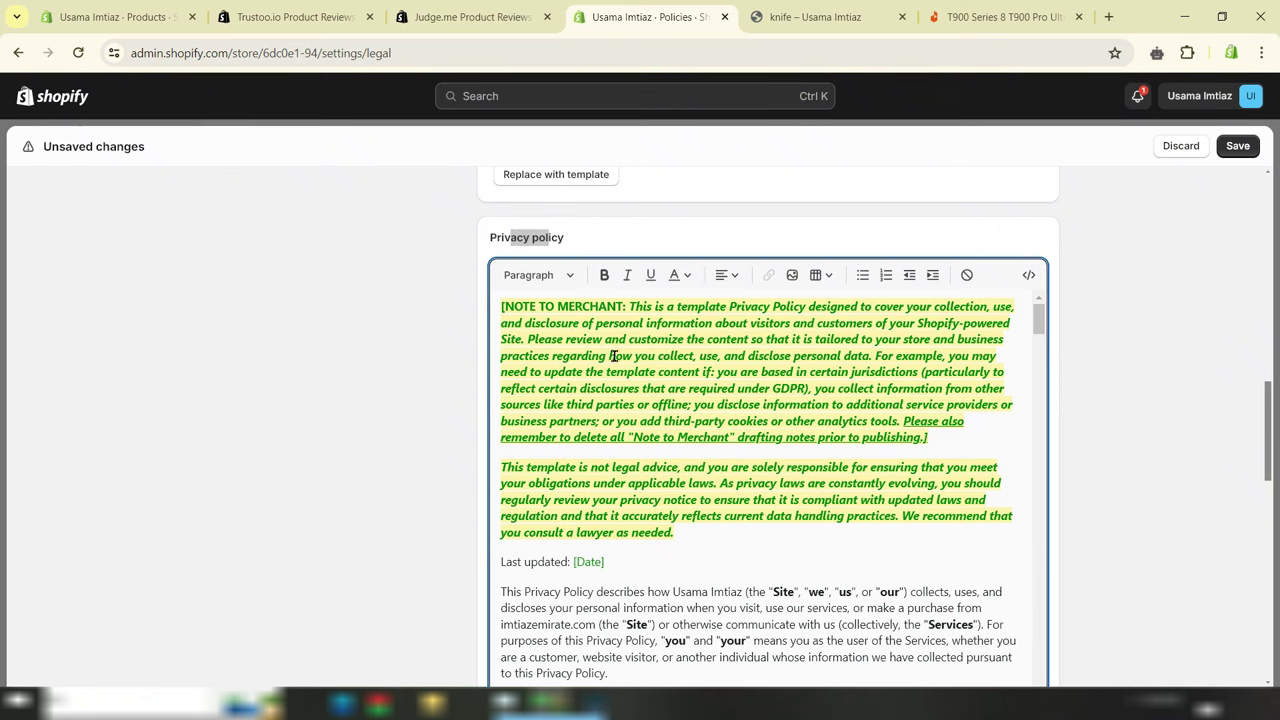
{"action": "left_click_drag", "start_coordinate": [684, 532], "coordinate": [503, 306]}
{"action": "left_click", "coordinate": [497, 298]}
{"action": "left_click_drag", "start_coordinate": [684, 532], "coordinate": [420, 289]}
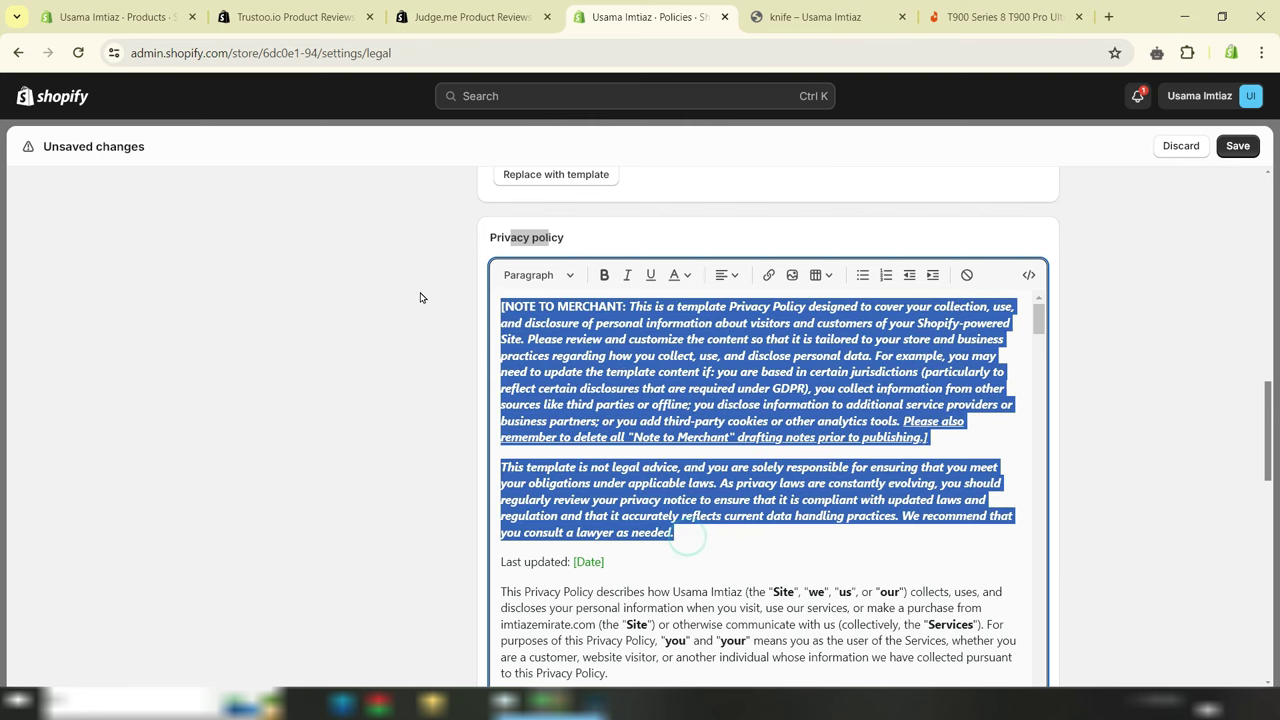
{"action": "key", "text": "BackSpace"}
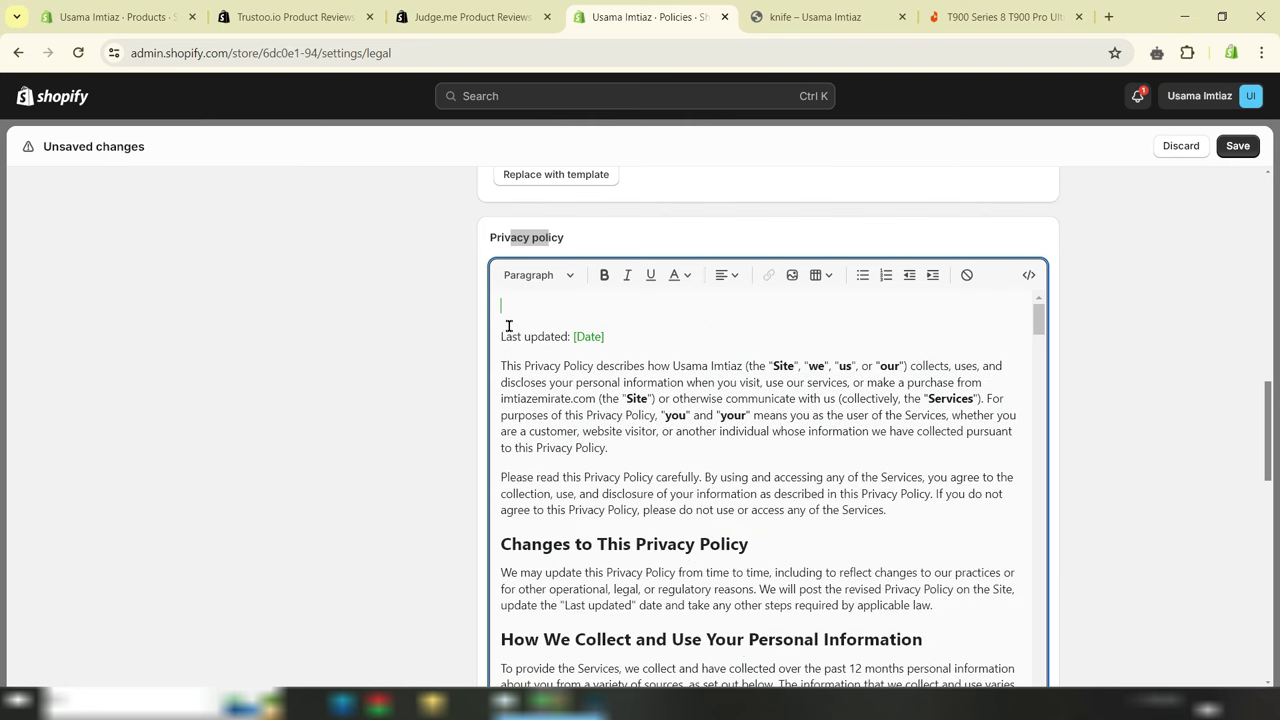
{"action": "key", "text": "BackSpace"}
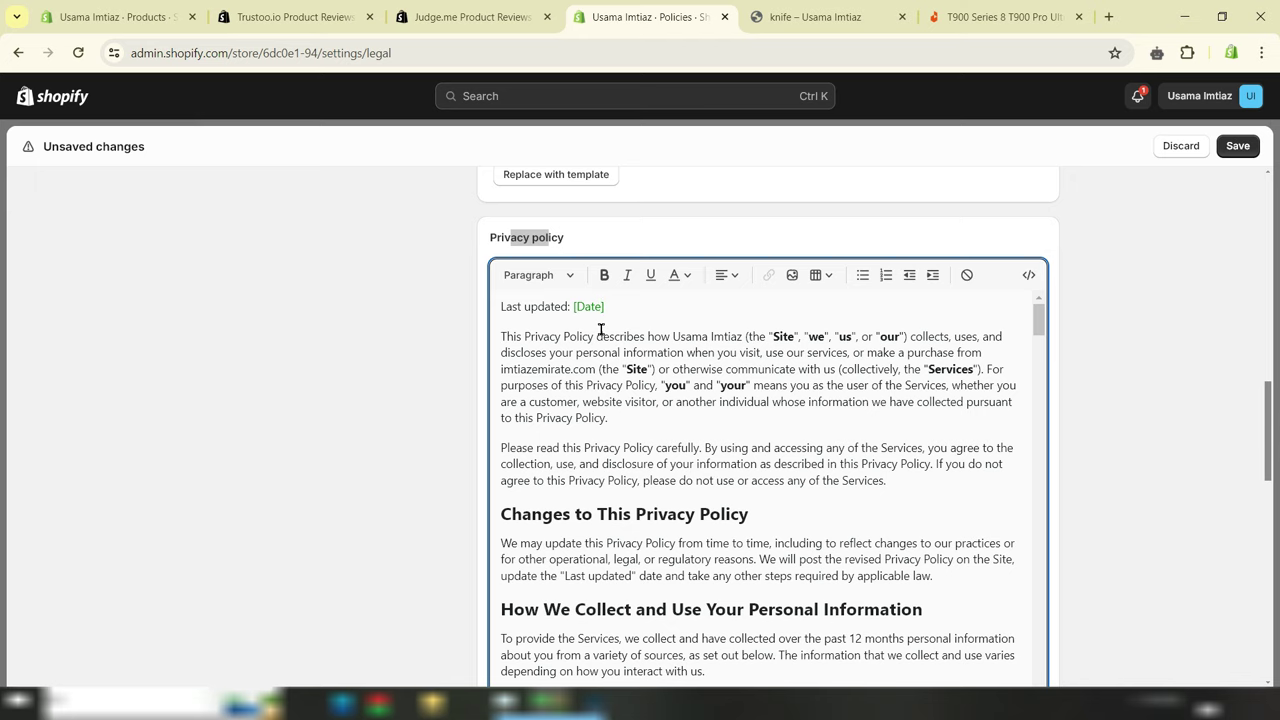
{"action": "key", "text": "shift+Home"}
{"action": "key", "text": "BackSpace"}
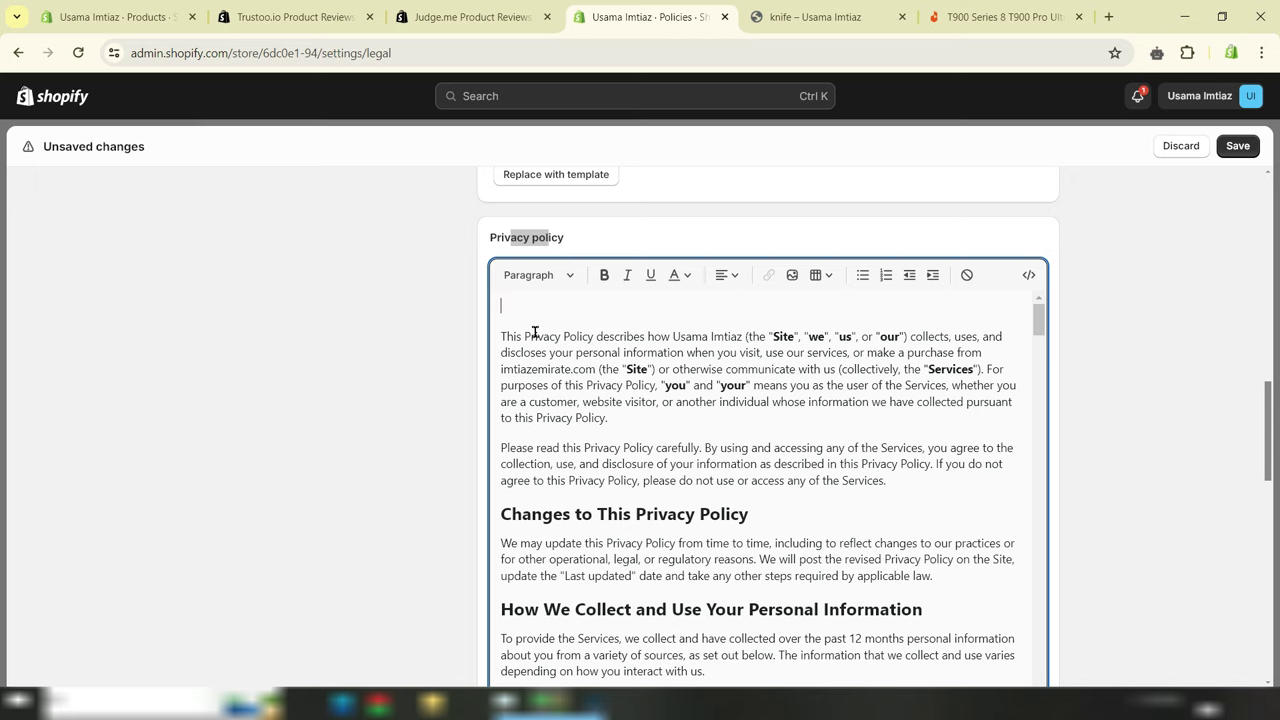
{"action": "key", "text": "Delete"}
Remove the quoted ("Site", "we"…) alias list after the store name, including its bracket.
{"action": "left_click_drag", "start_coordinate": [772, 309], "coordinate": [903, 309]}
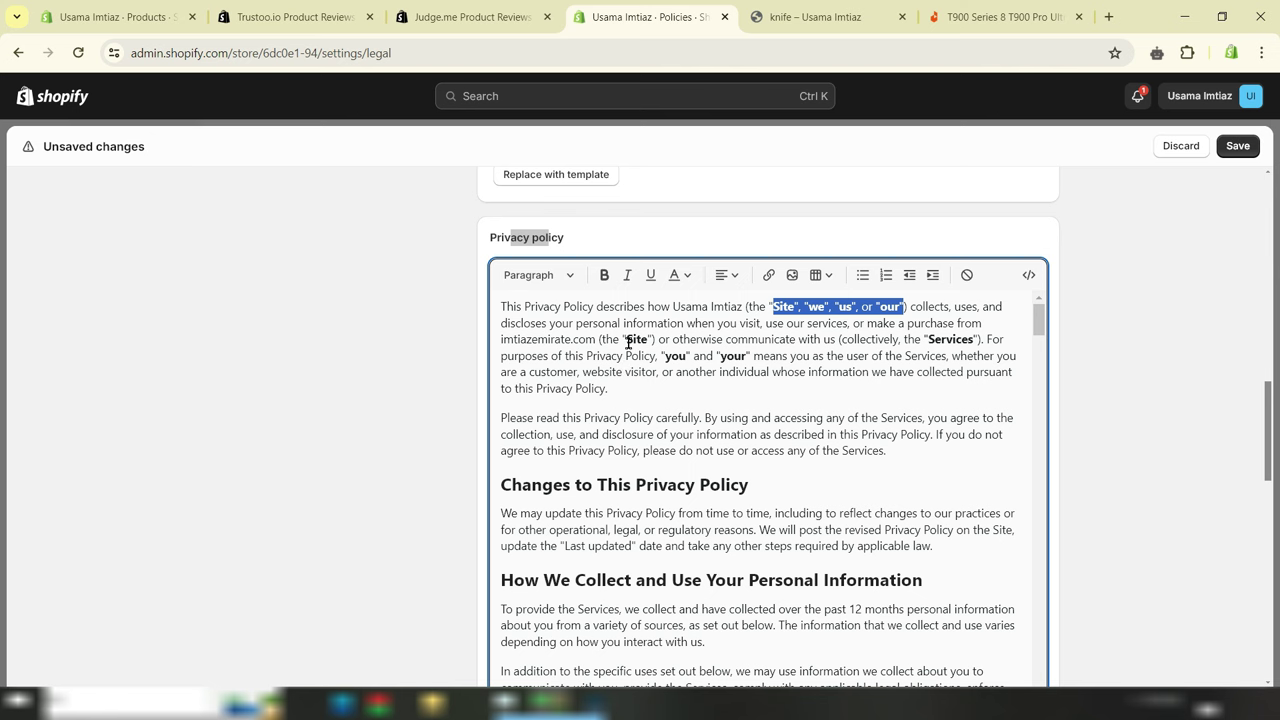
{"action": "key", "text": "BackSpace"}
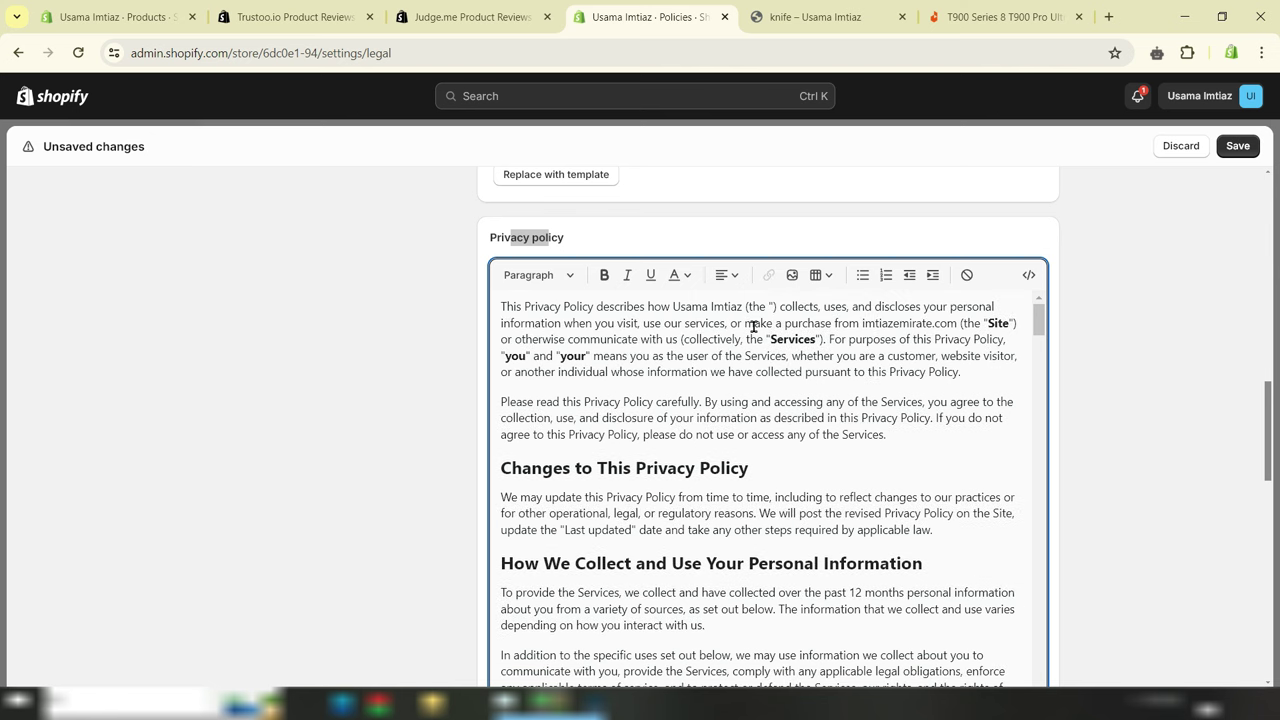
{"action": "key", "text": "BackSpace"}
{"action": "key", "text": "BackSpace"}
{"action": "key", "text": "BackSpace"}
{"action": "key", "text": "BackSpace"}
{"action": "key", "text": "BackSpace"}
{"action": "key", "text": "BackSpace"}
{"action": "key", "text": "BackSpace"}
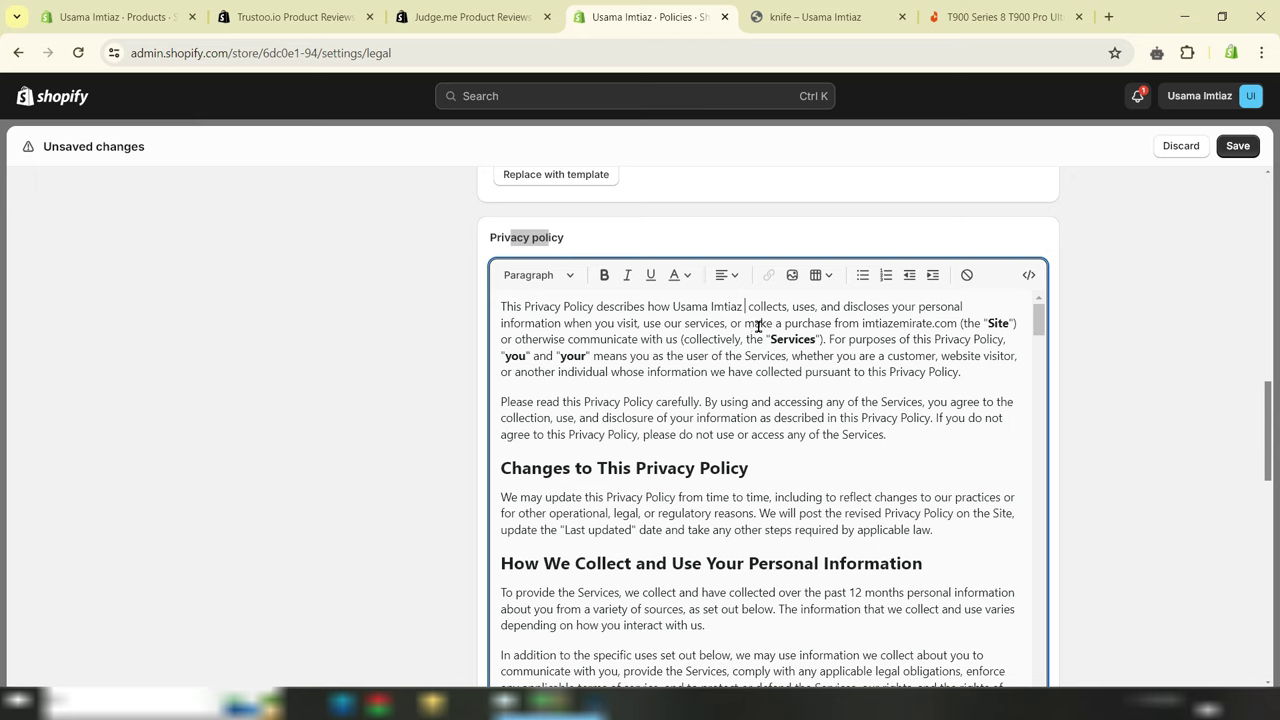
{"action": "left_click_drag", "start_coordinate": [499, 357], "coordinate": [586, 357]}
{"action": "left_click_drag", "start_coordinate": [985, 323], "coordinate": [1012, 323]}
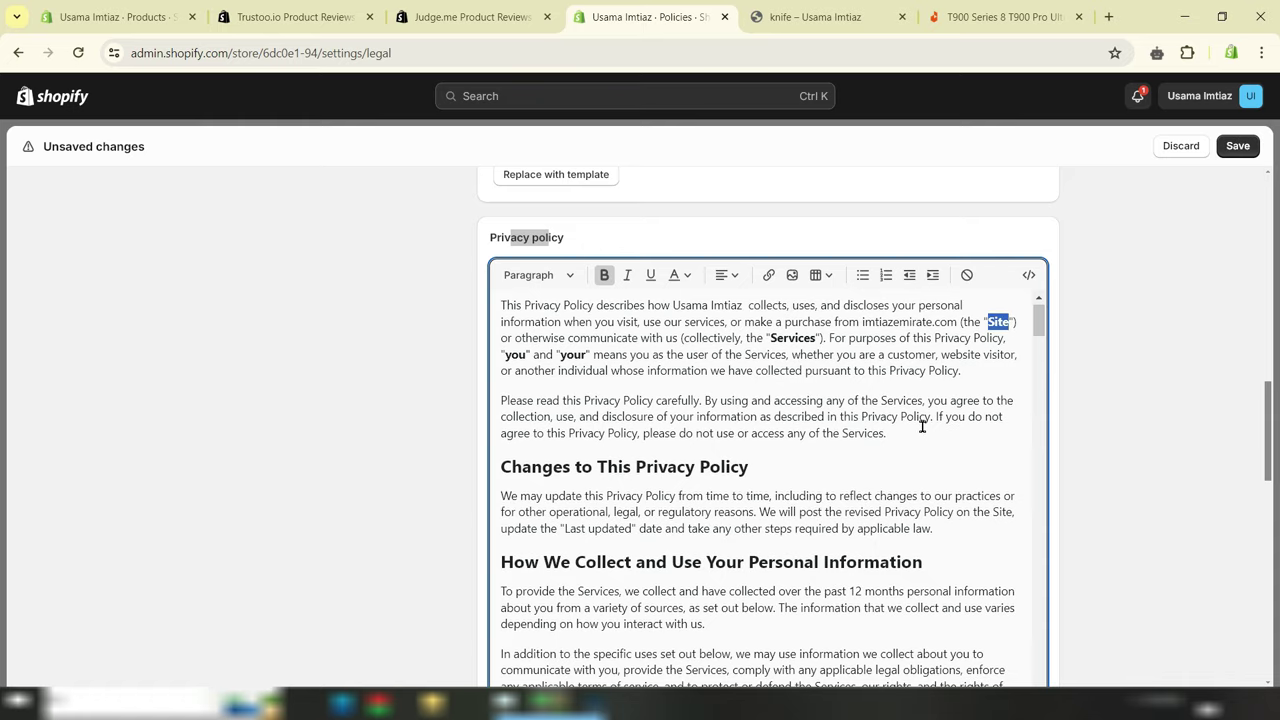
Scroll down to the Shopify ad services merchant note in the privacy policy.
{"action": "scroll", "coordinate": [921, 427], "scroll_direction": "down", "scroll_amount": 1}
{"action": "scroll", "coordinate": [921, 427], "scroll_direction": "down", "scroll_amount": 5}
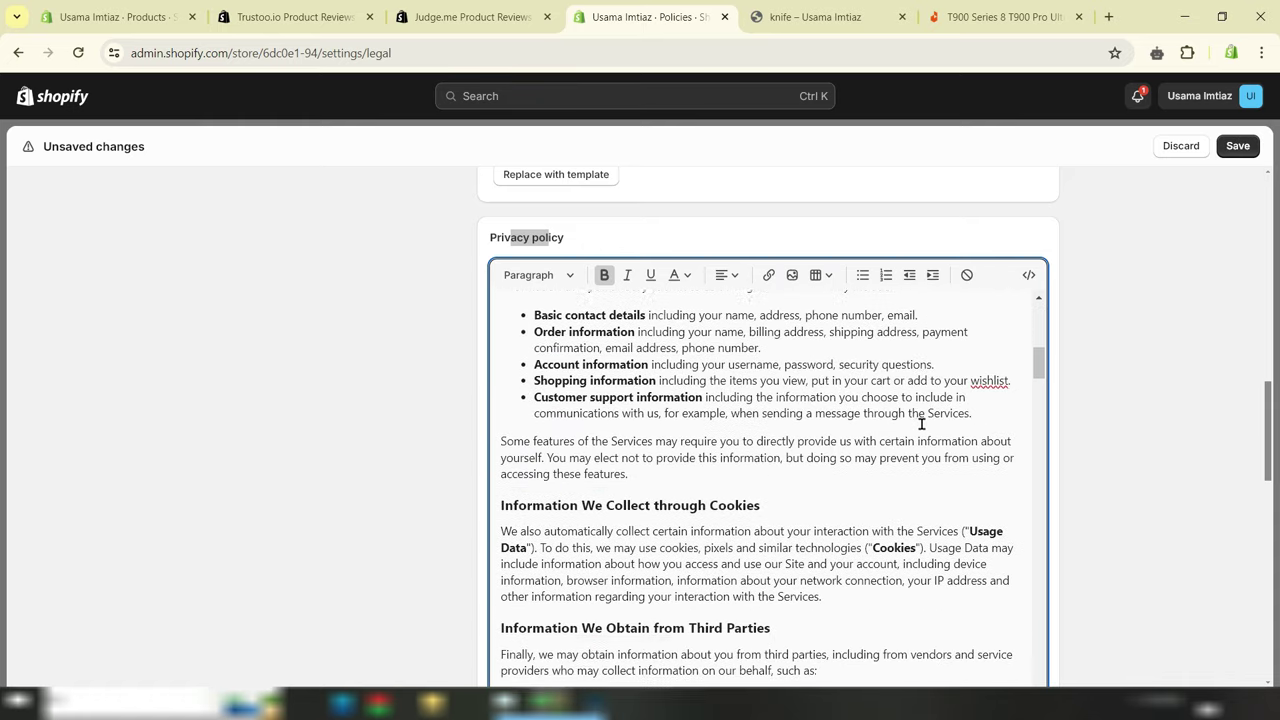
{"action": "scroll", "coordinate": [921, 424], "scroll_direction": "down", "scroll_amount": 4}
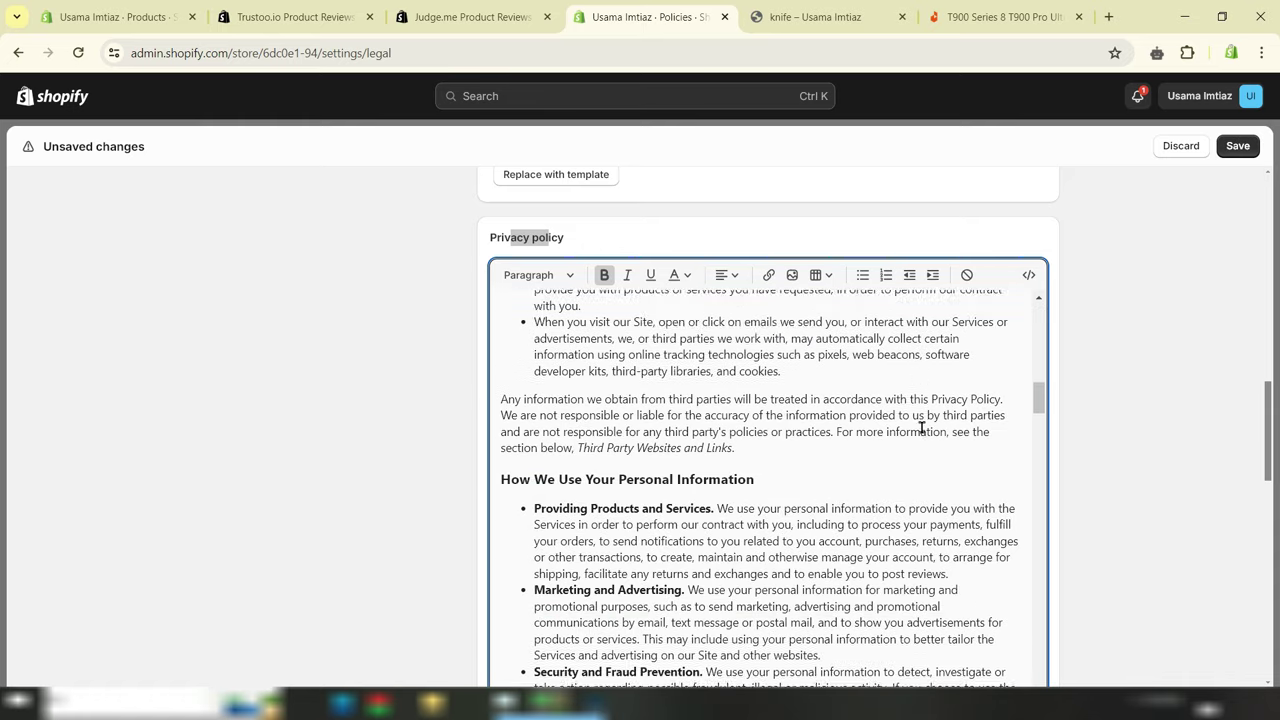
{"action": "scroll", "coordinate": [921, 428], "scroll_direction": "down", "scroll_amount": 5}
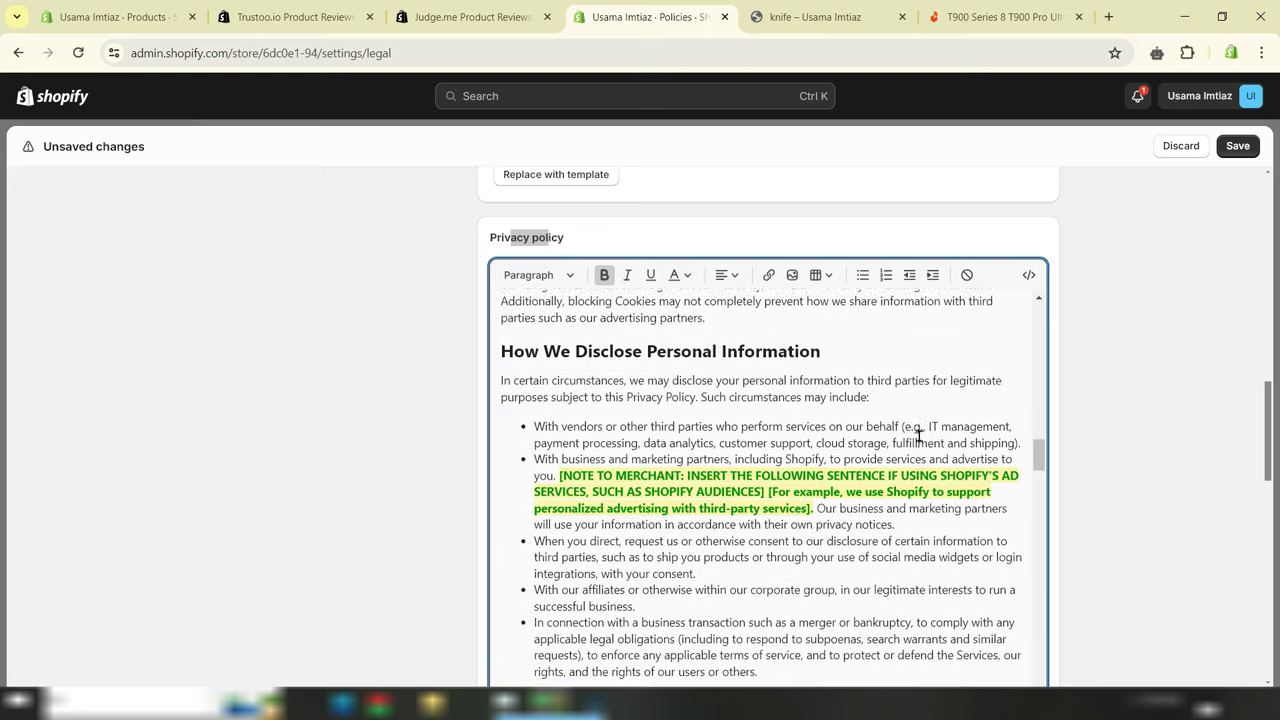
{"action": "left_click_drag", "start_coordinate": [634, 457], "coordinate": [990, 458]}
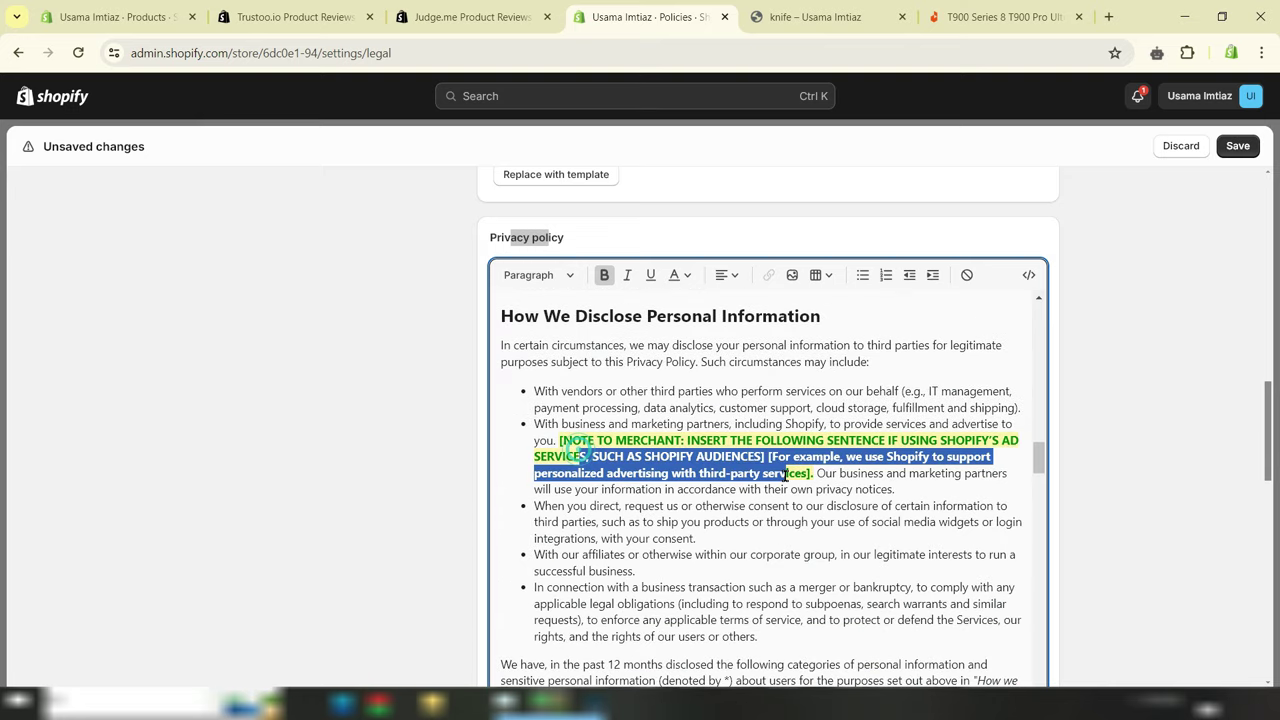
{"action": "left_click", "coordinate": [785, 474]}
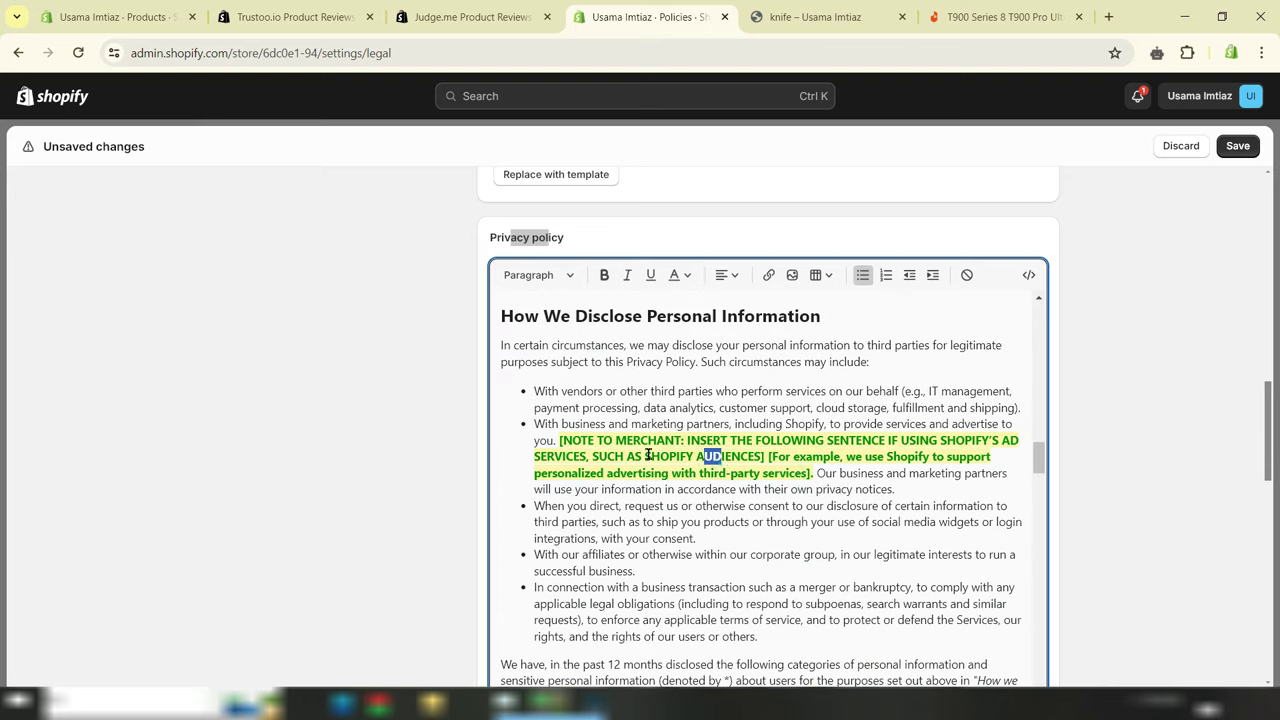
{"action": "left_click_drag", "start_coordinate": [648, 454], "coordinate": [560, 440]}
Review the sold-and-shared merchant note and its table further down.
{"action": "scroll", "coordinate": [740, 464], "scroll_direction": "down", "scroll_amount": 5}
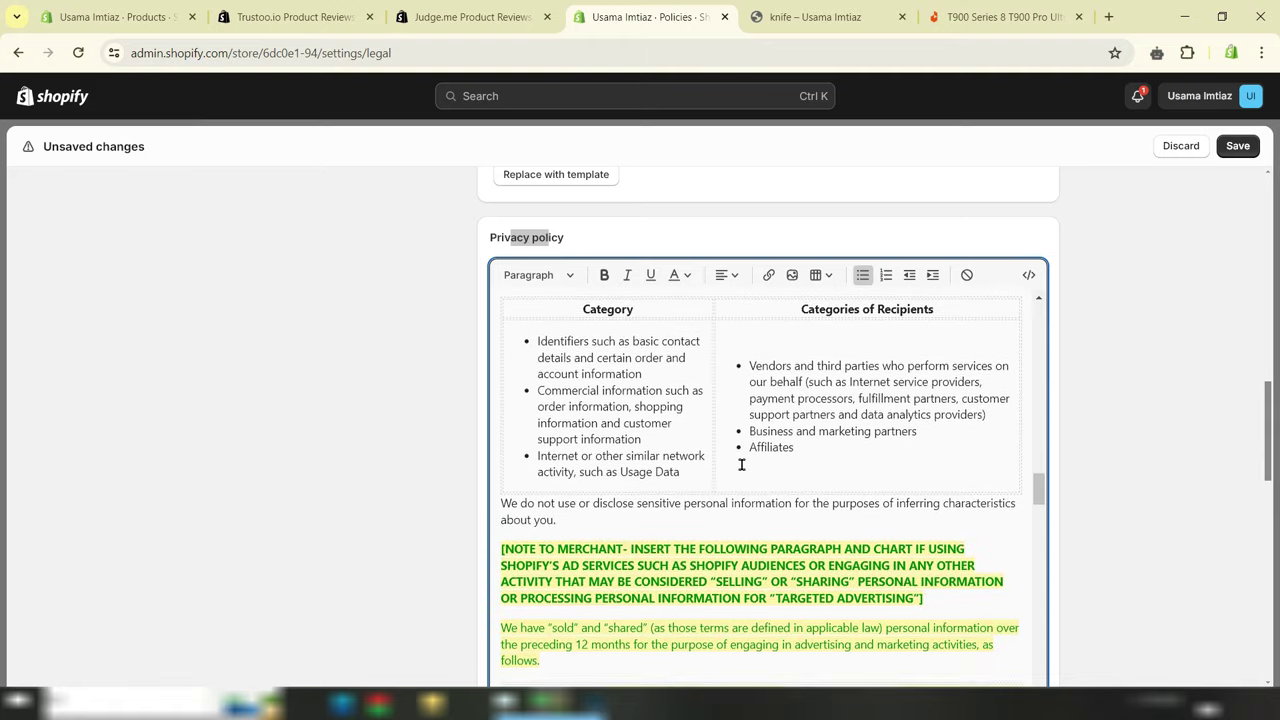
{"action": "scroll", "coordinate": [741, 464], "scroll_direction": "down", "scroll_amount": 2}
{"action": "left_click", "coordinate": [791, 511], "text": "shift"}
{"action": "scroll", "coordinate": [792, 510], "scroll_direction": "down", "scroll_amount": 8}
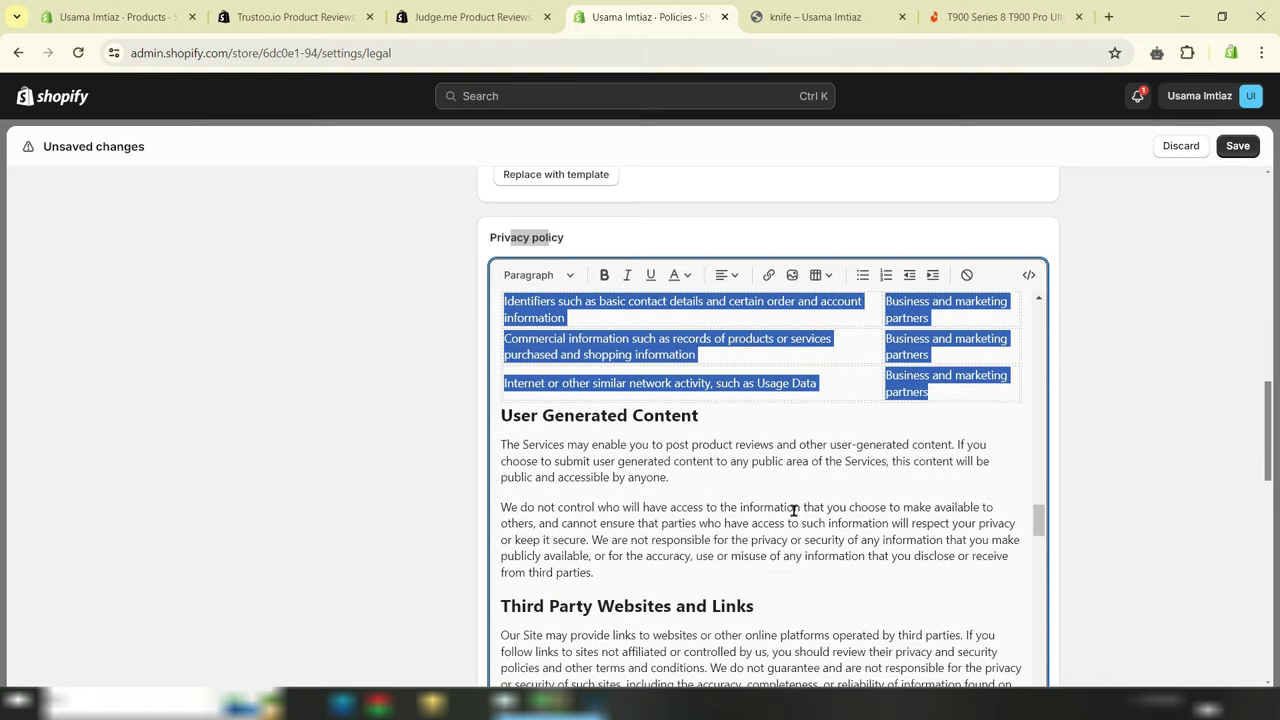
{"action": "scroll", "coordinate": [795, 480], "scroll_direction": "down", "scroll_amount": 7}
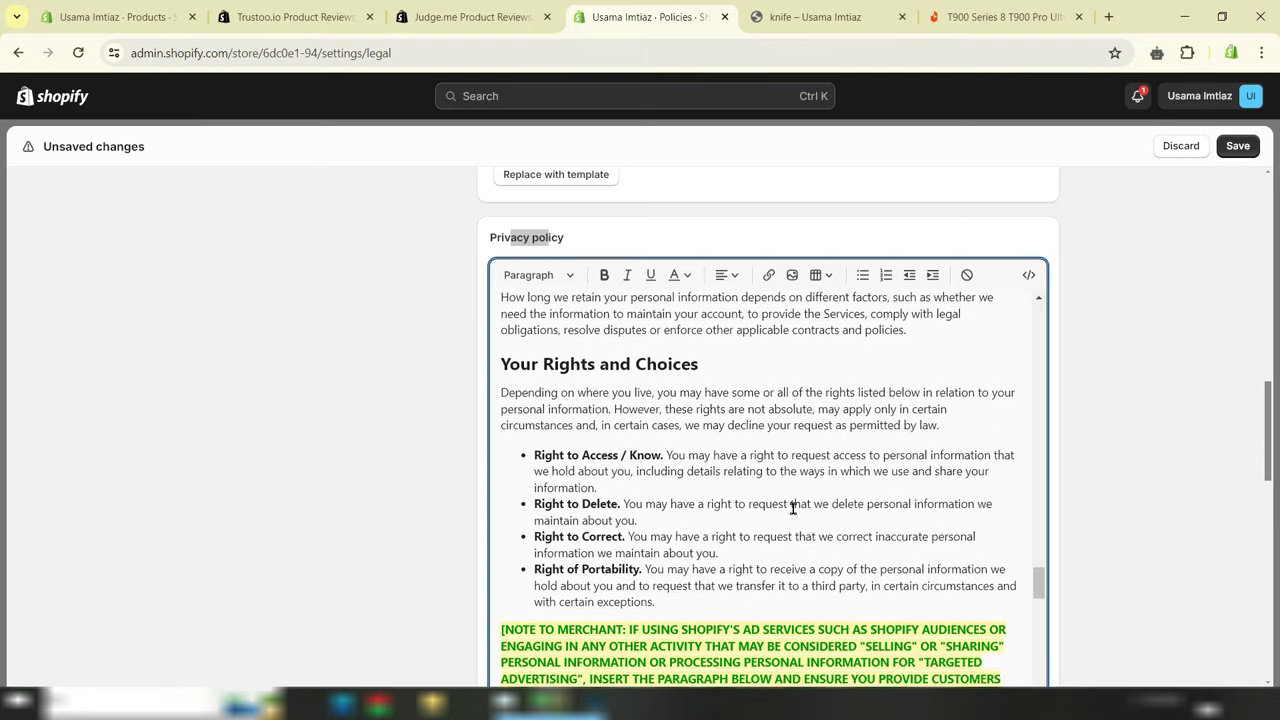
{"action": "scroll", "coordinate": [791, 506], "scroll_direction": "up", "scroll_amount": 3}
{"action": "left_click_drag", "start_coordinate": [530, 386], "coordinate": [771, 400]}
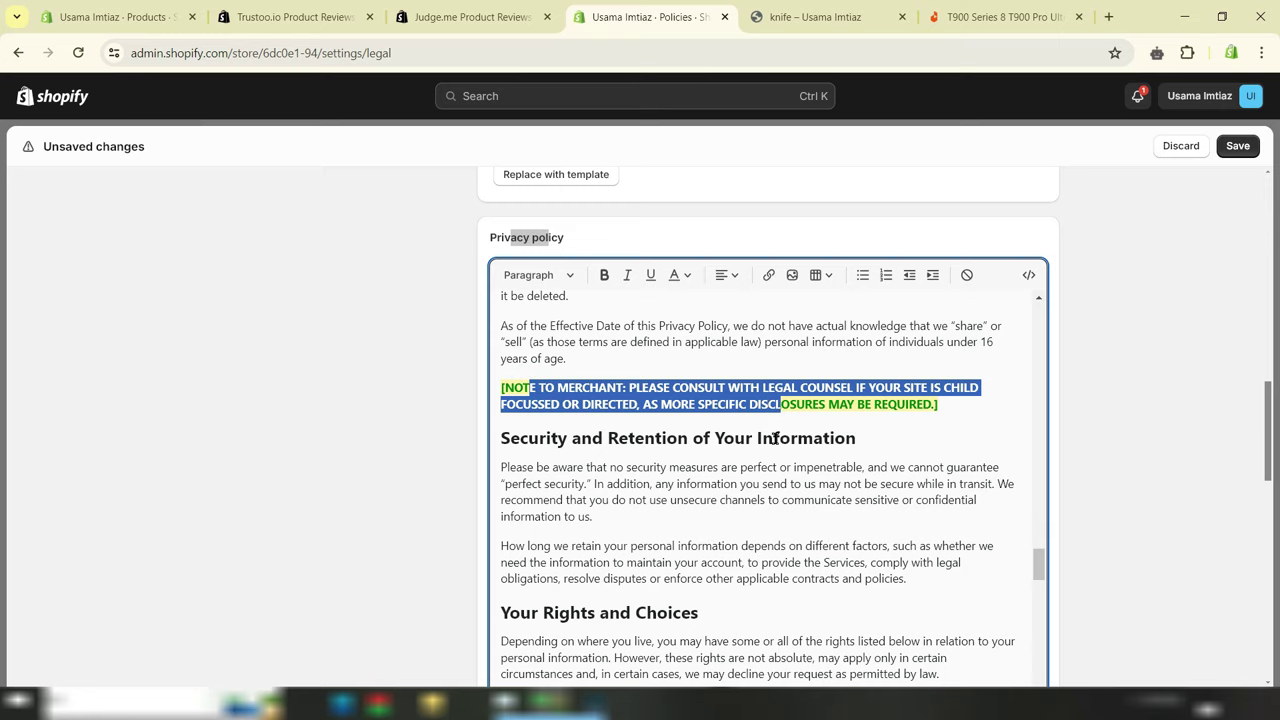
{"action": "scroll", "coordinate": [771, 400], "scroll_direction": "down", "scroll_amount": 5}
{"action": "scroll", "coordinate": [776, 447], "scroll_direction": "down", "scroll_amount": 3}
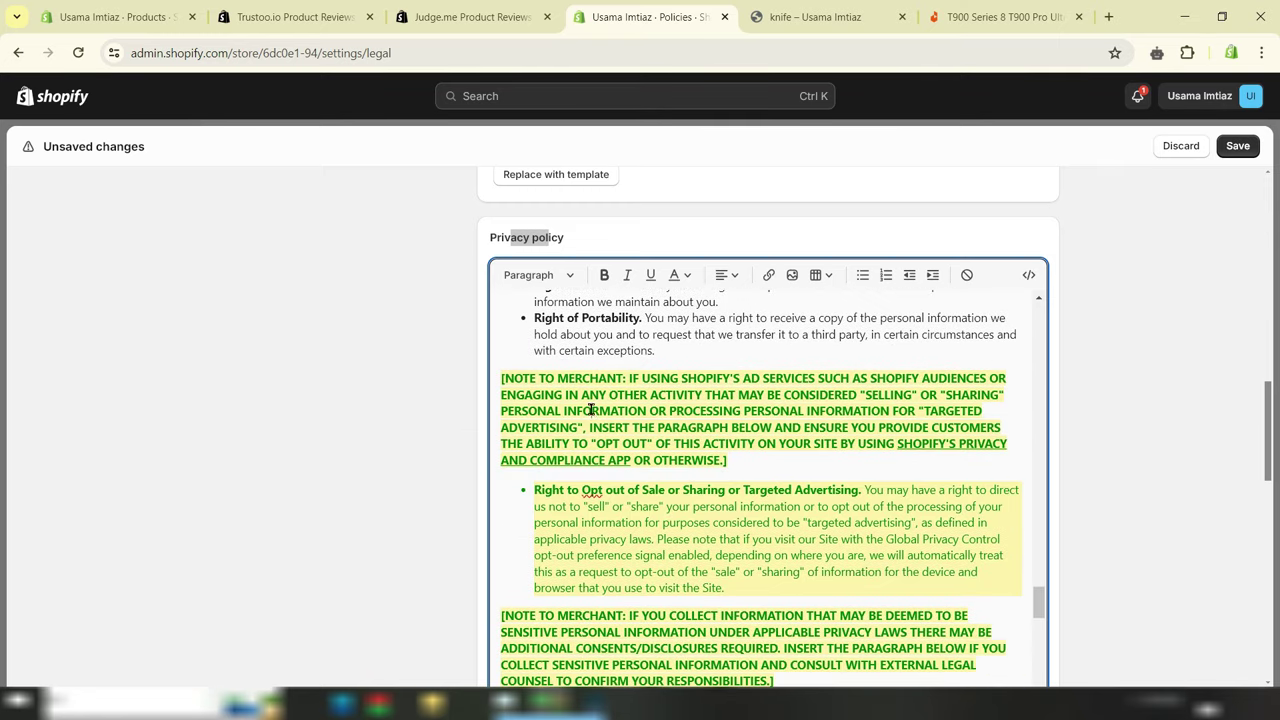
{"action": "left_click_drag", "start_coordinate": [590, 408], "coordinate": [768, 556]}
{"action": "scroll", "coordinate": [766, 543], "scroll_direction": "down", "scroll_amount": 1}
{"action": "scroll", "coordinate": [768, 543], "scroll_direction": "down", "scroll_amount": 10}
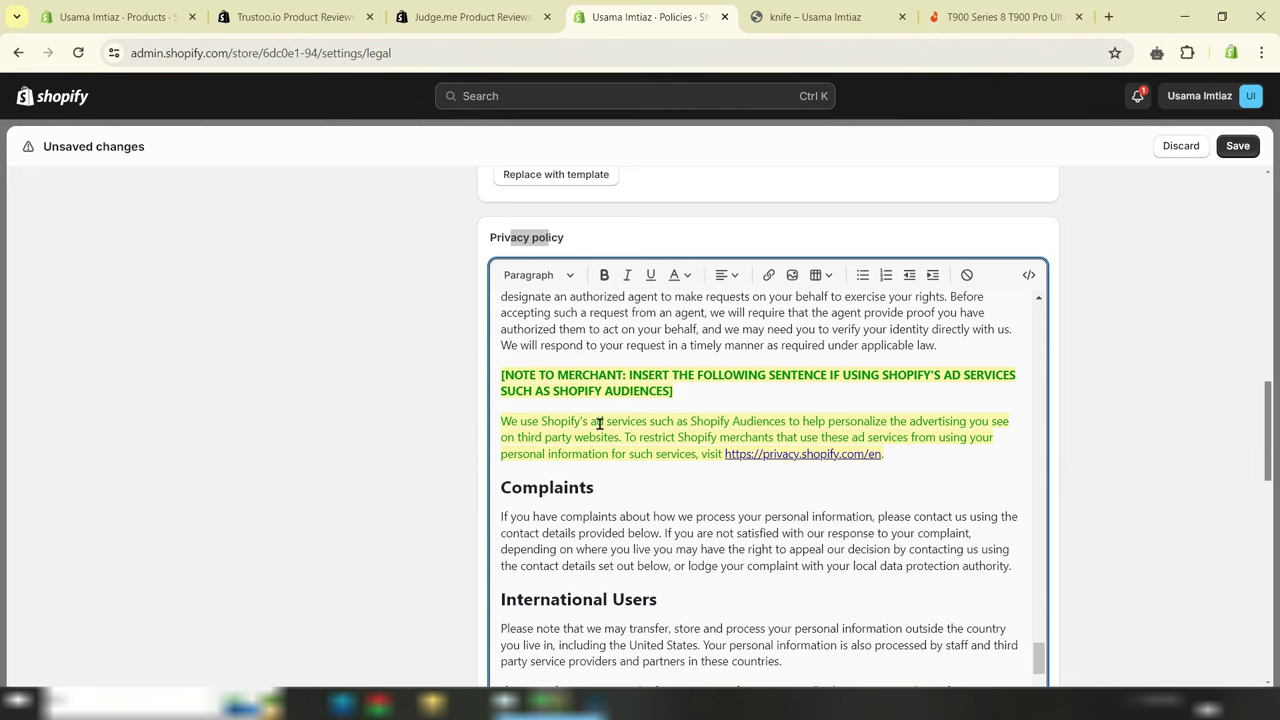
{"action": "scroll", "coordinate": [960, 470], "scroll_direction": "down", "scroll_amount": 5}
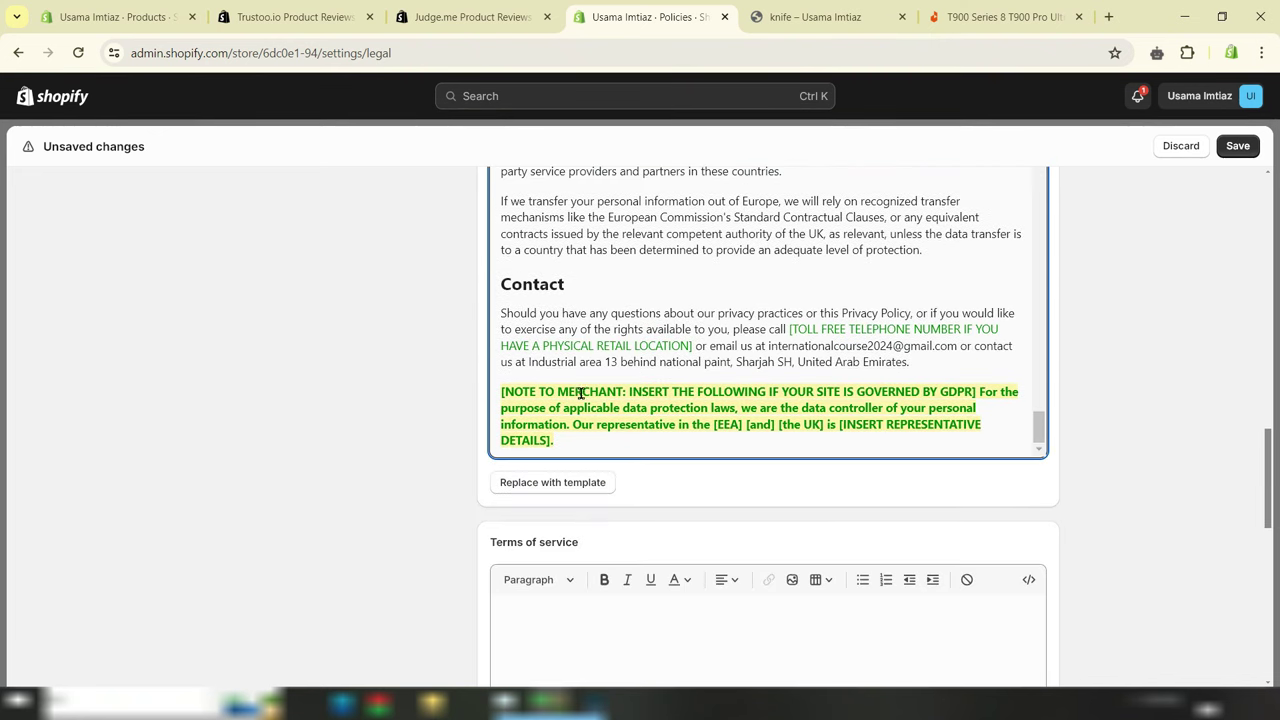
Check the Contact paragraph and GDPR note that close the privacy policy.
{"action": "left_click_drag", "start_coordinate": [523, 331], "coordinate": [710, 360]}
{"action": "left_click", "coordinate": [828, 357]}
{"action": "left_click", "coordinate": [563, 452]}
{"action": "scroll", "coordinate": [1124, 440], "scroll_direction": "down", "scroll_amount": 1}
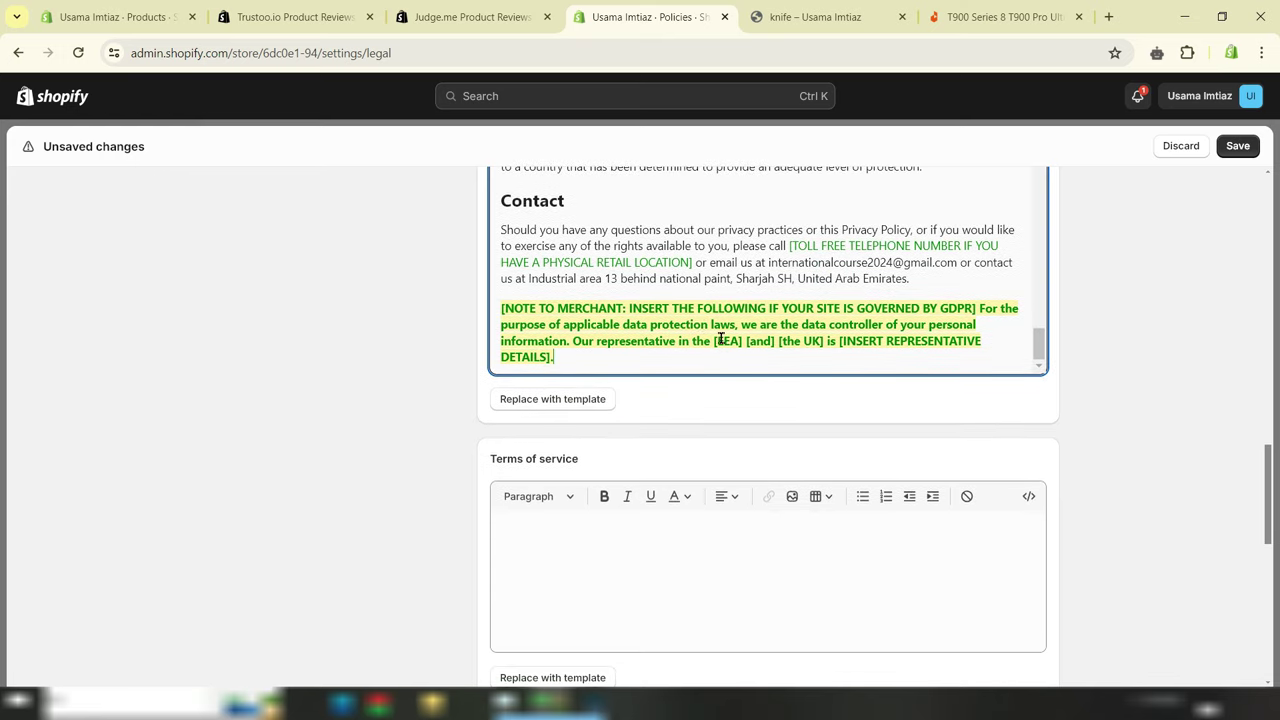
{"action": "scroll", "coordinate": [1090, 415], "scroll_direction": "down", "scroll_amount": 2}
{"action": "left_click_drag", "start_coordinate": [508, 291], "coordinate": [563, 292]}
Replace the terms of service with Shopify's template text.
{"action": "left_click", "coordinate": [557, 511]}
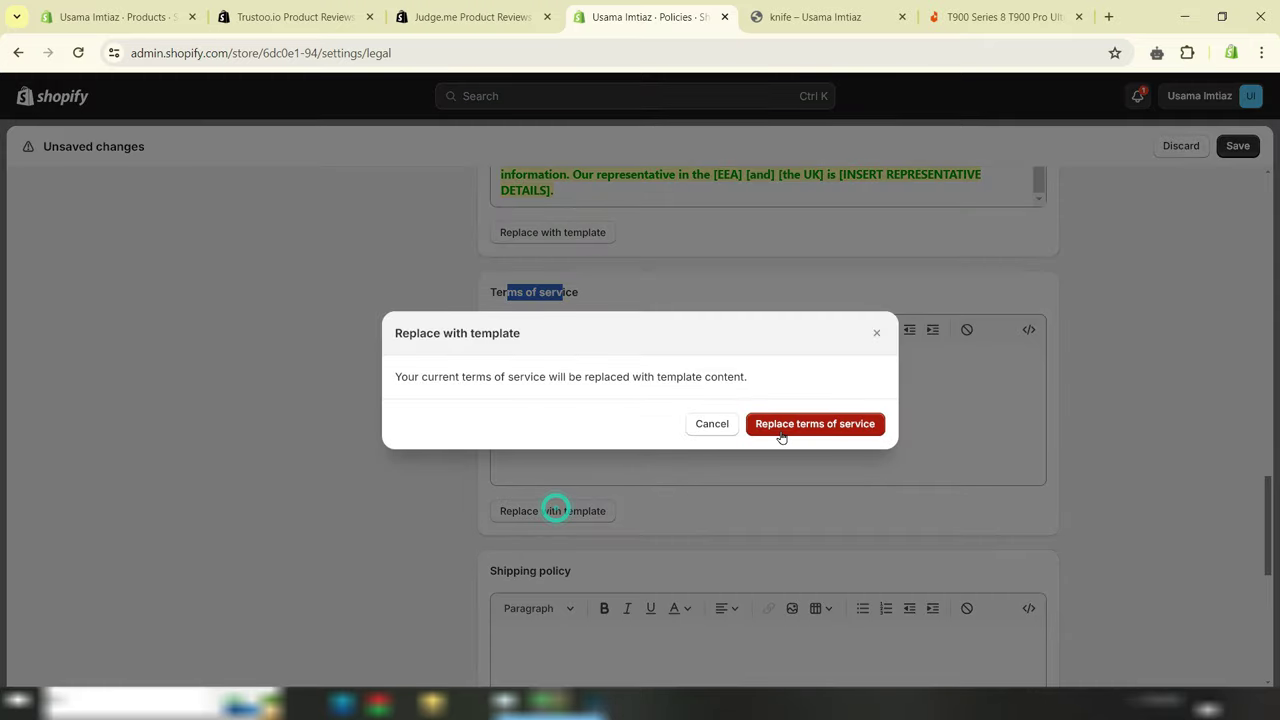
{"action": "left_click", "coordinate": [780, 430]}
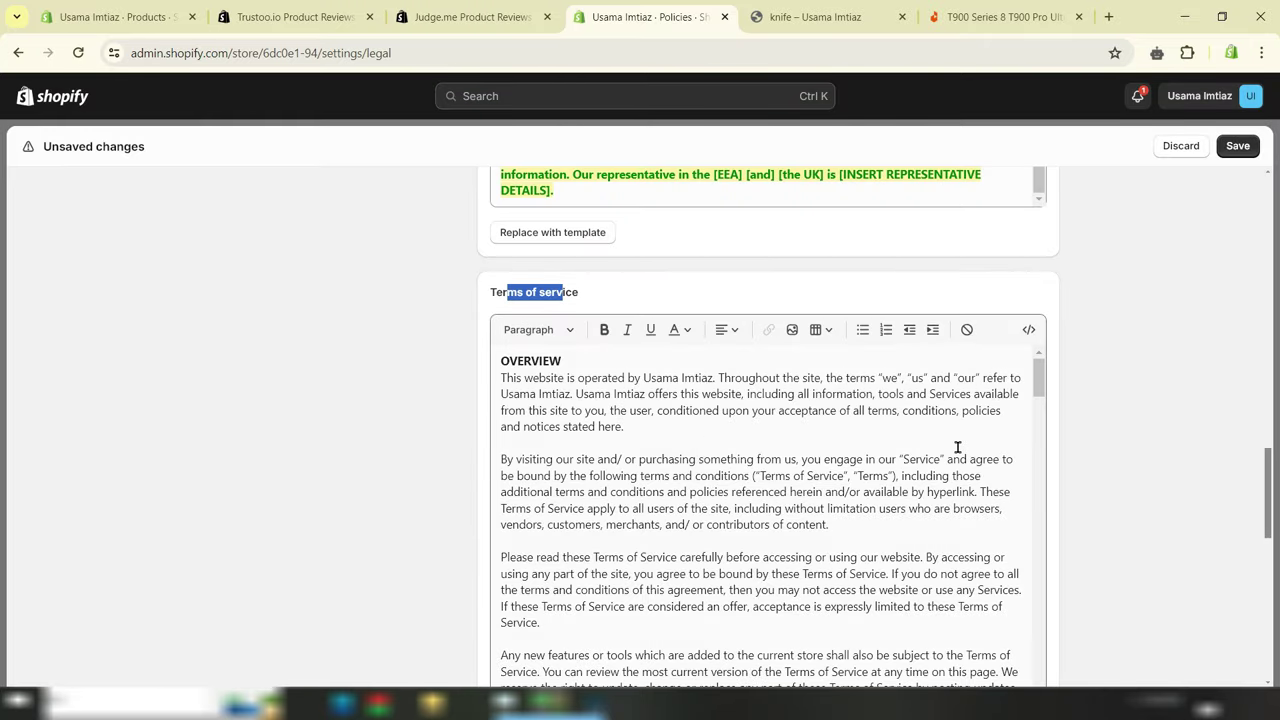
{"action": "left_click", "coordinate": [884, 378]}
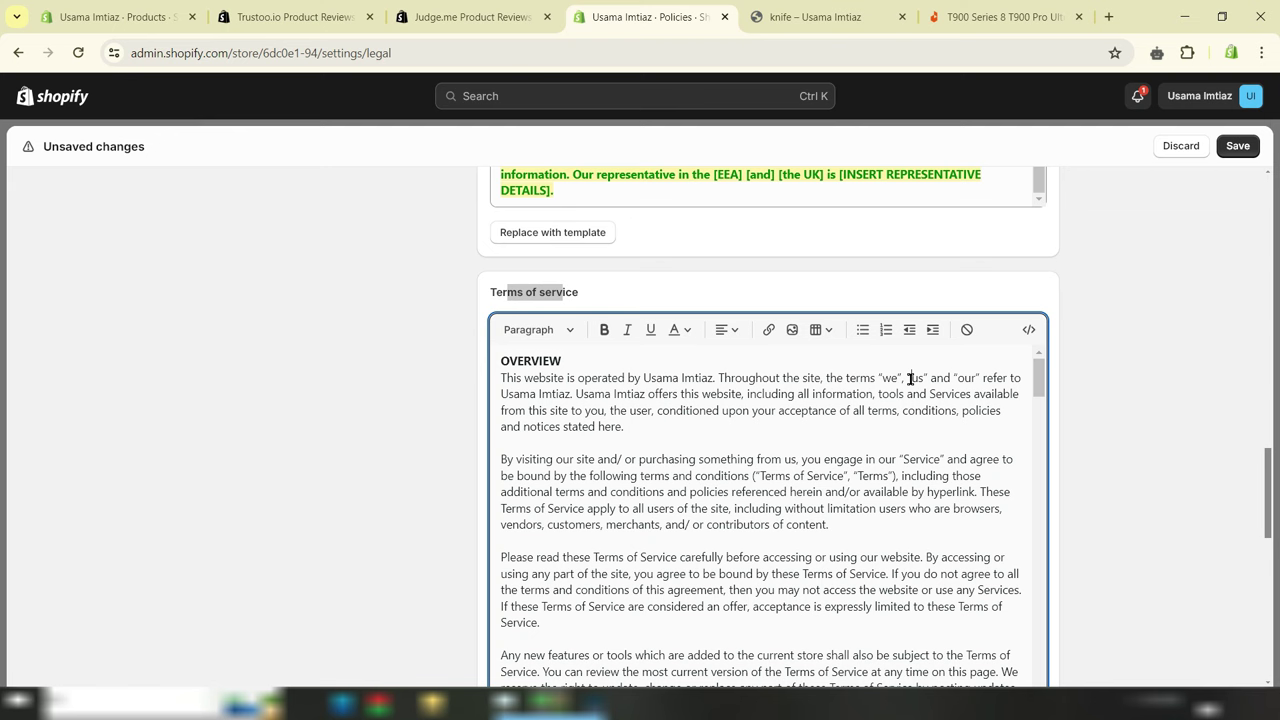
{"action": "left_click", "coordinate": [965, 378]}
{"action": "scroll", "coordinate": [838, 444], "scroll_direction": "down", "scroll_amount": 1}
Delete the ("Terms of Service", "Terms") parenthetical and its leftover bracket from the second paragraph.
{"action": "left_click", "coordinate": [907, 375]}
{"action": "double_click", "coordinate": [905, 375]}
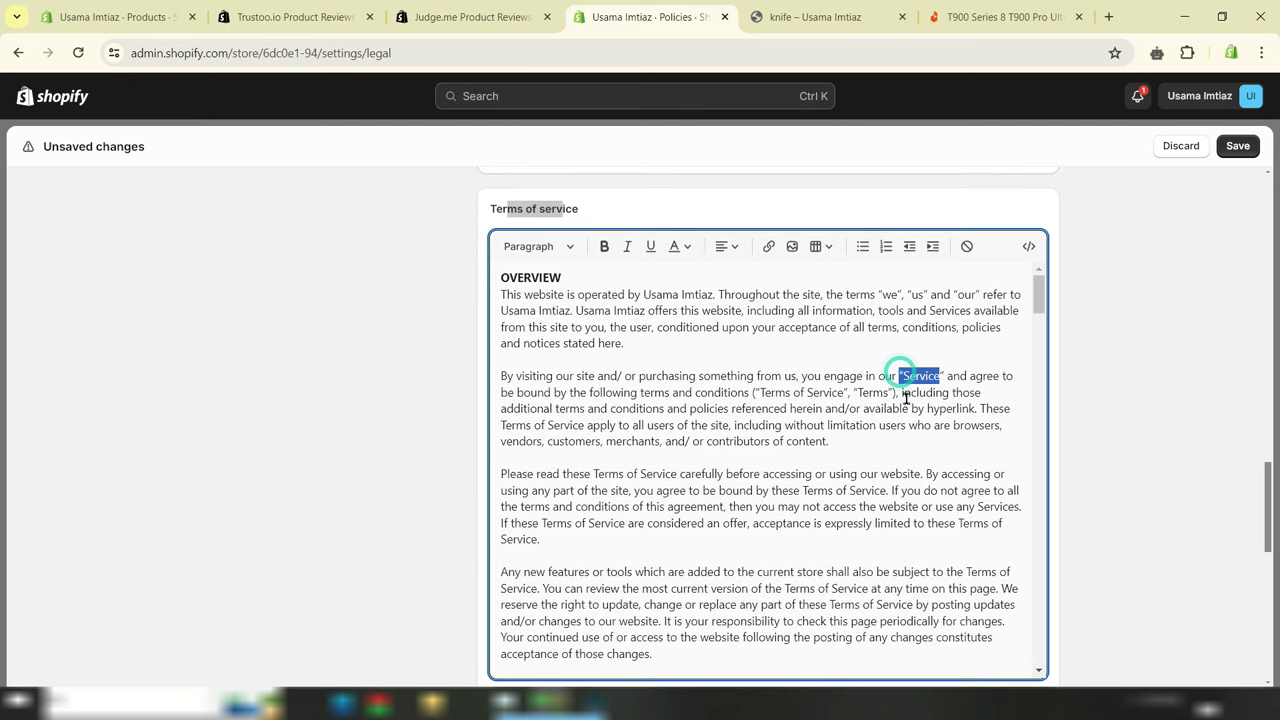
{"action": "left_click", "coordinate": [755, 392]}
{"action": "left_click_drag", "start_coordinate": [755, 392], "coordinate": [901, 392]}
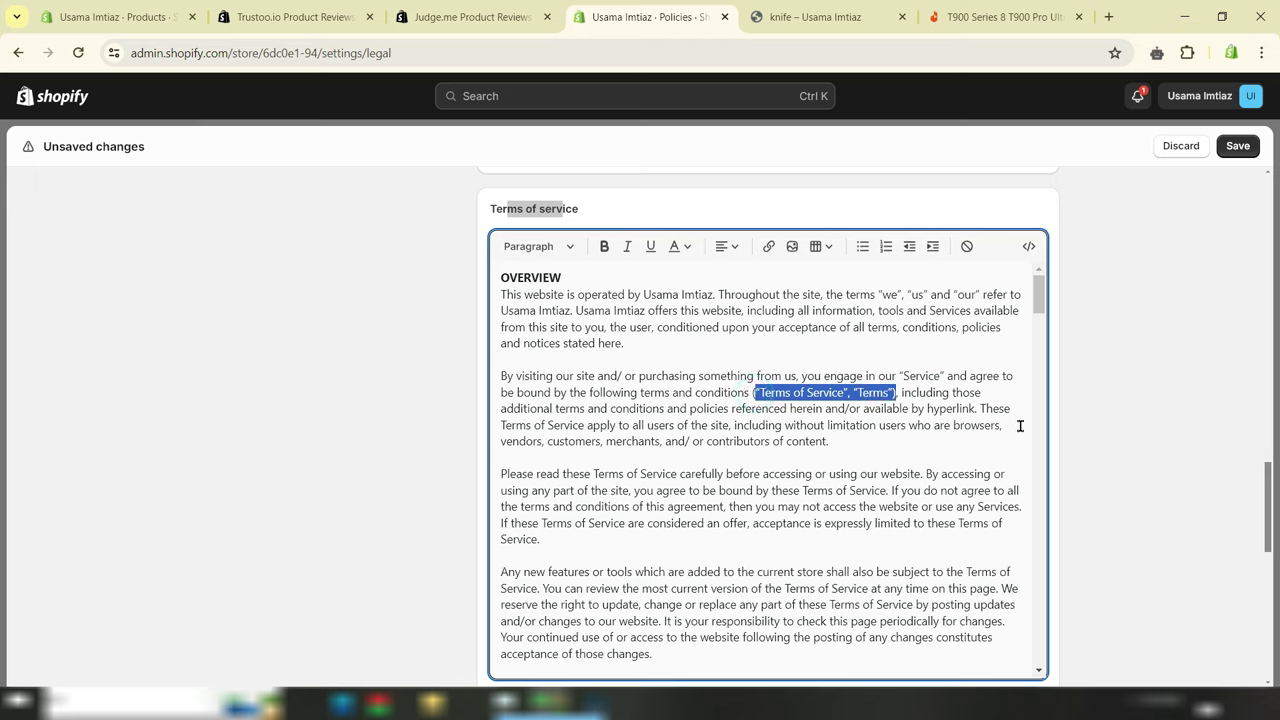
{"action": "key", "text": "BackSpace"}
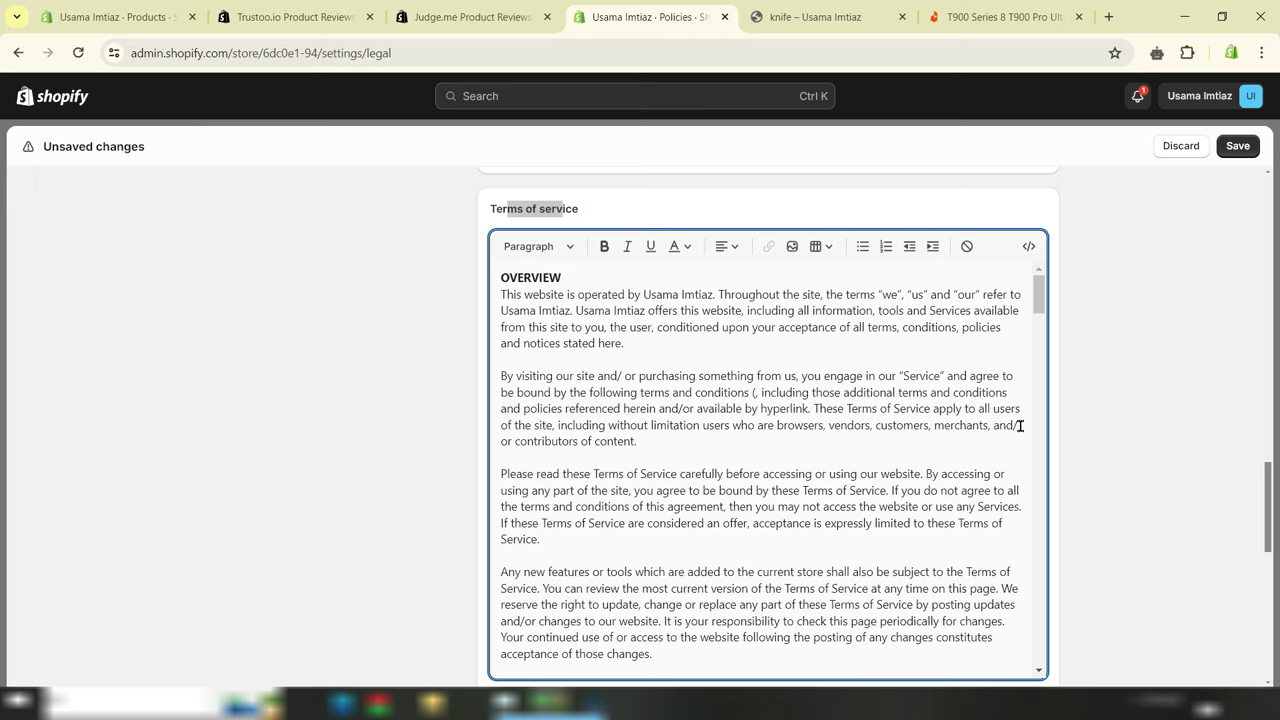
{"action": "key", "text": "BackSpace"}
{"action": "key", "text": "BackSpace"}
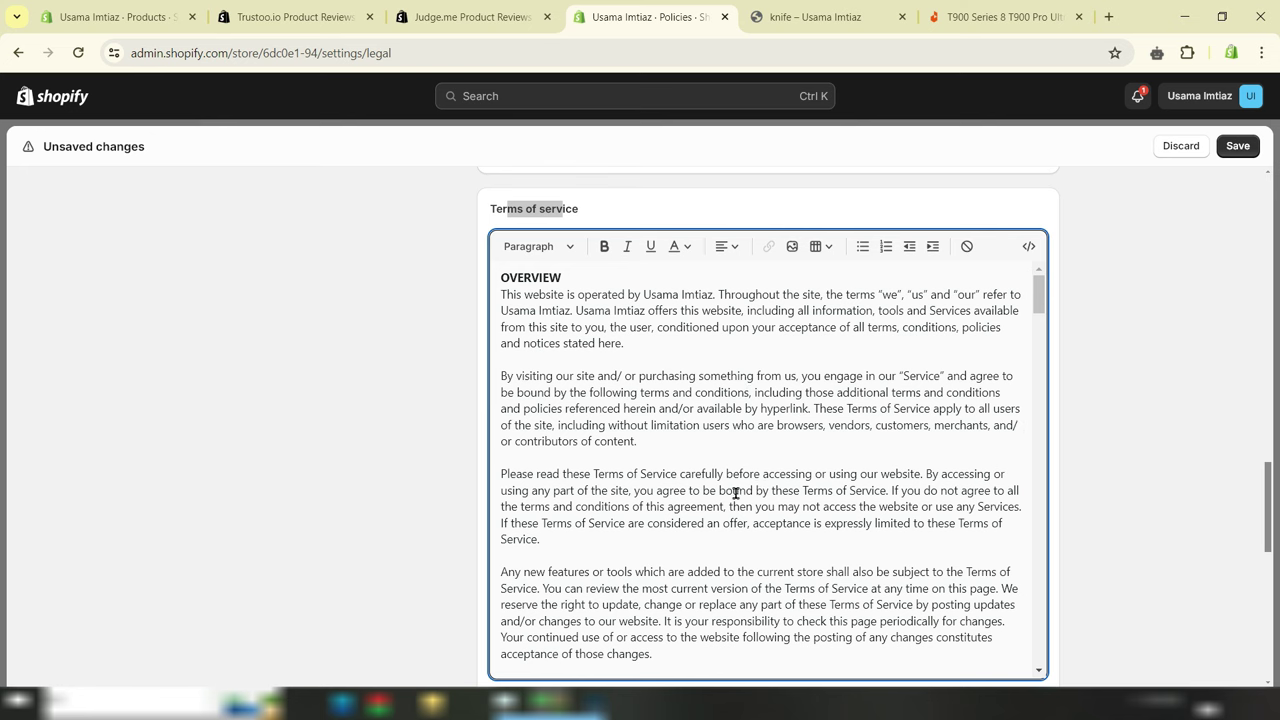
{"action": "scroll", "coordinate": [735, 493], "scroll_direction": "down", "scroll_amount": 5}
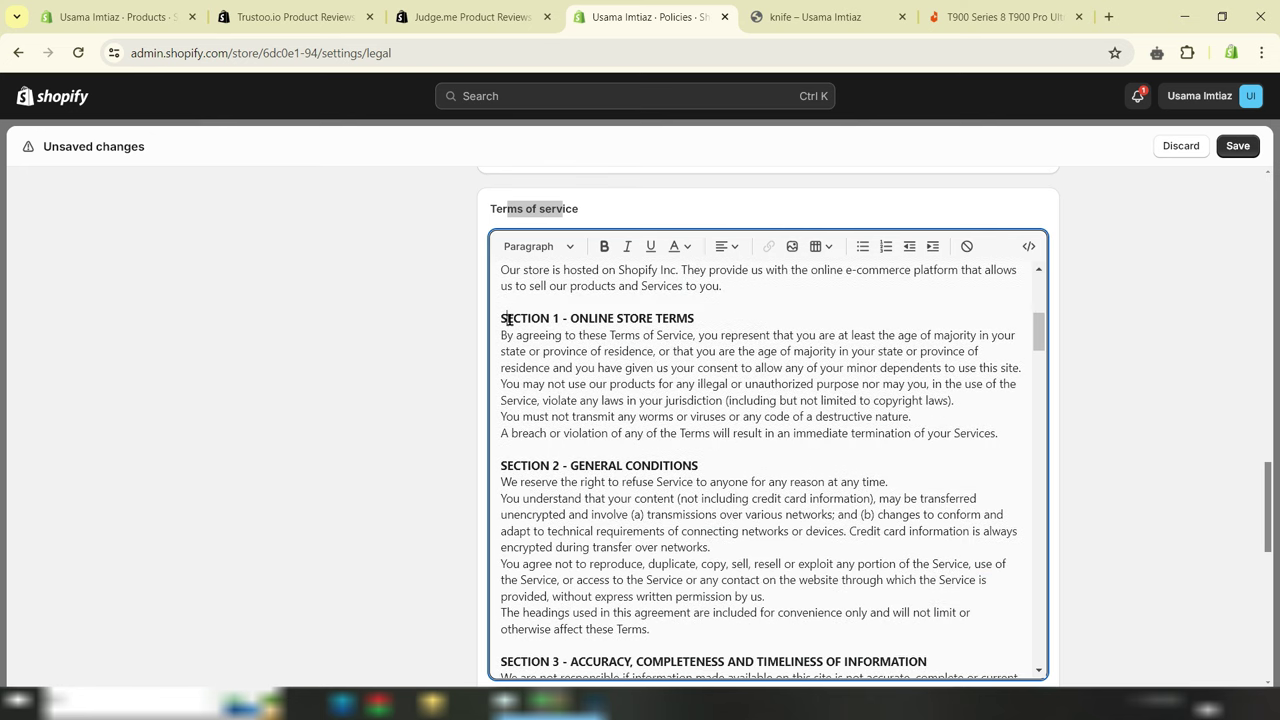
Delete the ': [LINK TO REFUND POLICY]' placeholder in Section 5.
{"action": "left_click_drag", "start_coordinate": [508, 319], "coordinate": [657, 320]}
{"action": "left_click_drag", "start_coordinate": [537, 466], "coordinate": [647, 472]}
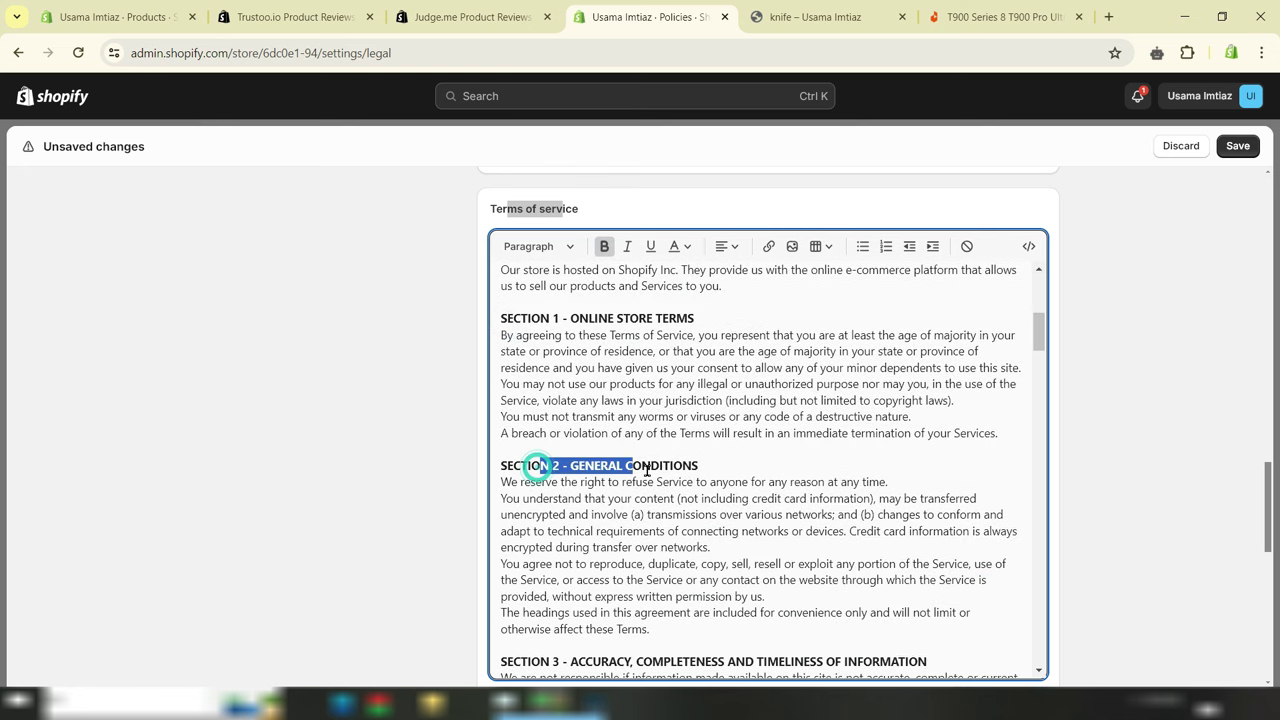
{"action": "scroll", "coordinate": [647, 472], "scroll_direction": "down", "scroll_amount": 3}
{"action": "scroll", "coordinate": [709, 481], "scroll_direction": "down", "scroll_amount": 6}
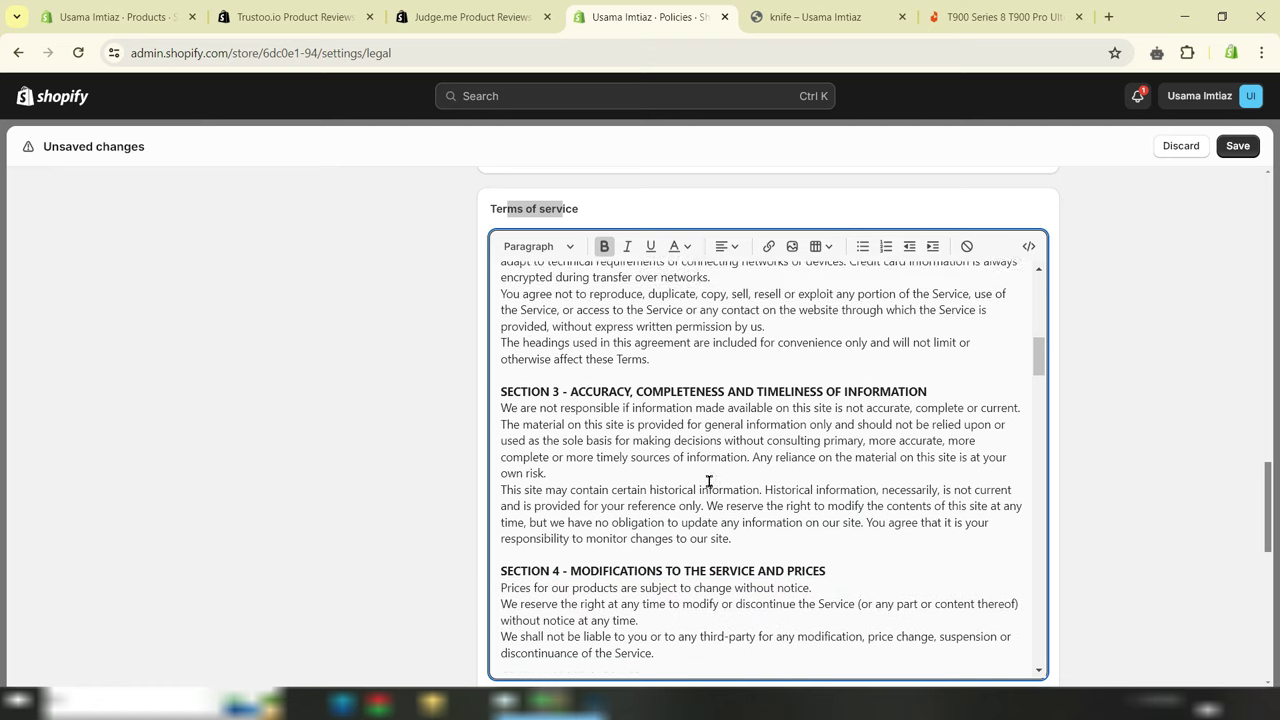
{"action": "scroll", "coordinate": [709, 475], "scroll_direction": "down", "scroll_amount": 2}
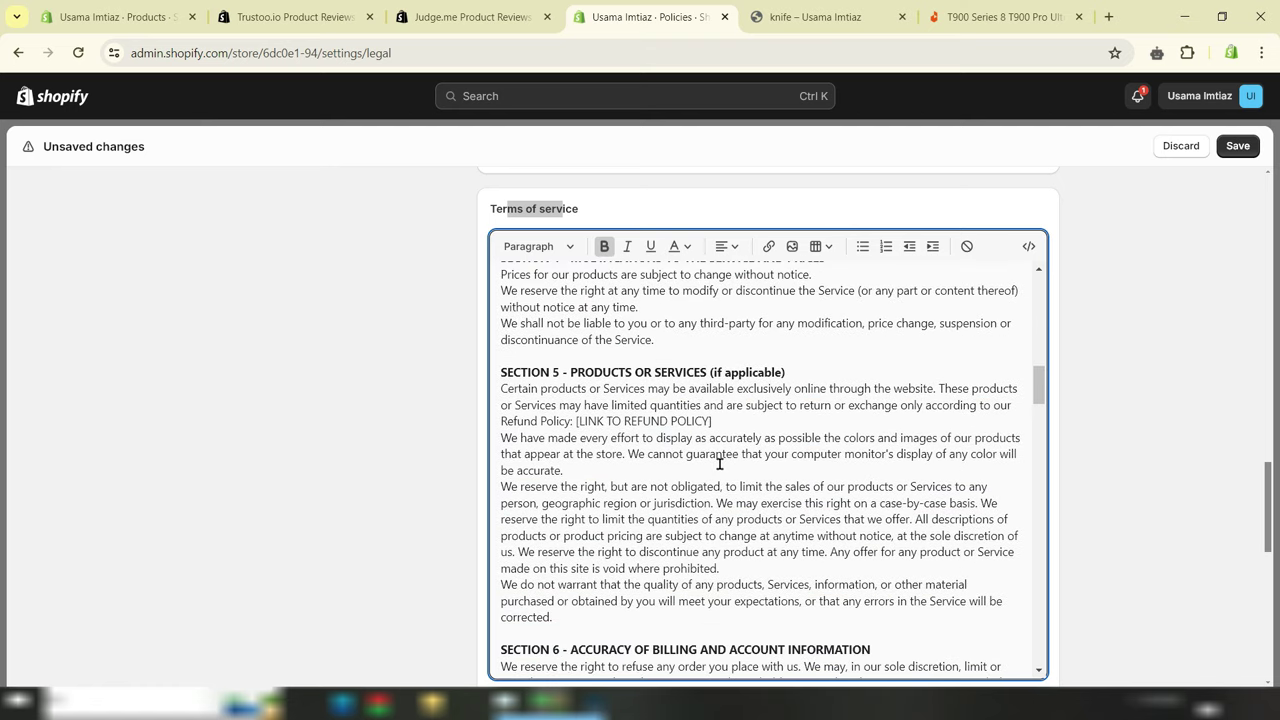
{"action": "left_click_drag", "start_coordinate": [506, 421], "coordinate": [574, 421]}
{"action": "left_click", "coordinate": [724, 416]}
{"action": "key", "text": "BackSpace"}
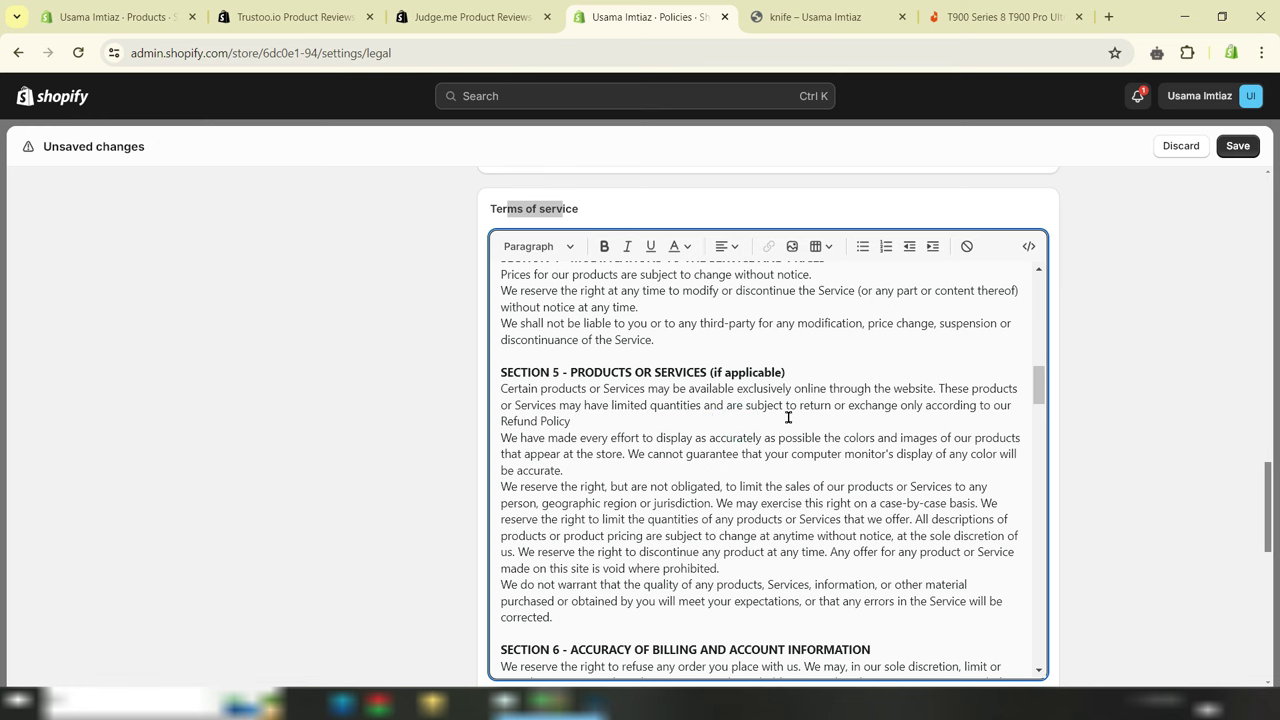
Remove the 'For more details…' refund-policy reminder line after Section 6 and its empty line.
{"action": "scroll", "coordinate": [775, 488], "scroll_direction": "down", "scroll_amount": 5}
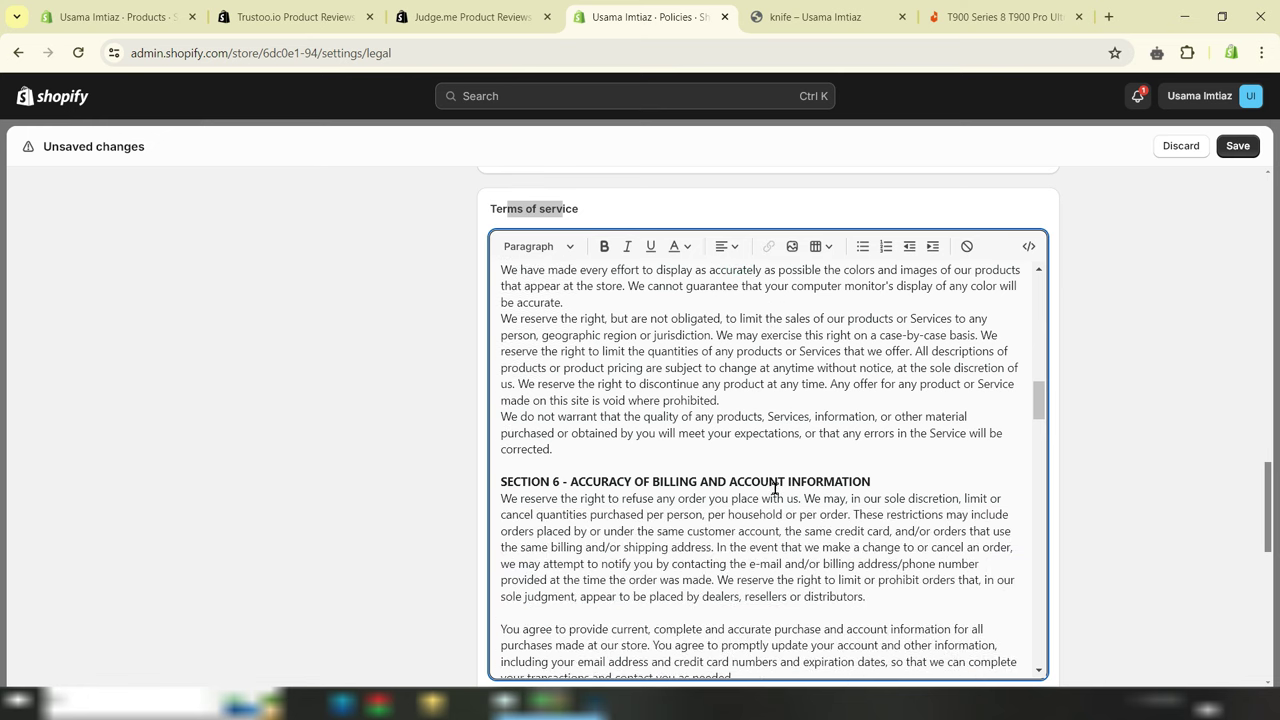
{"action": "scroll", "coordinate": [775, 488], "scroll_direction": "down", "scroll_amount": 1}
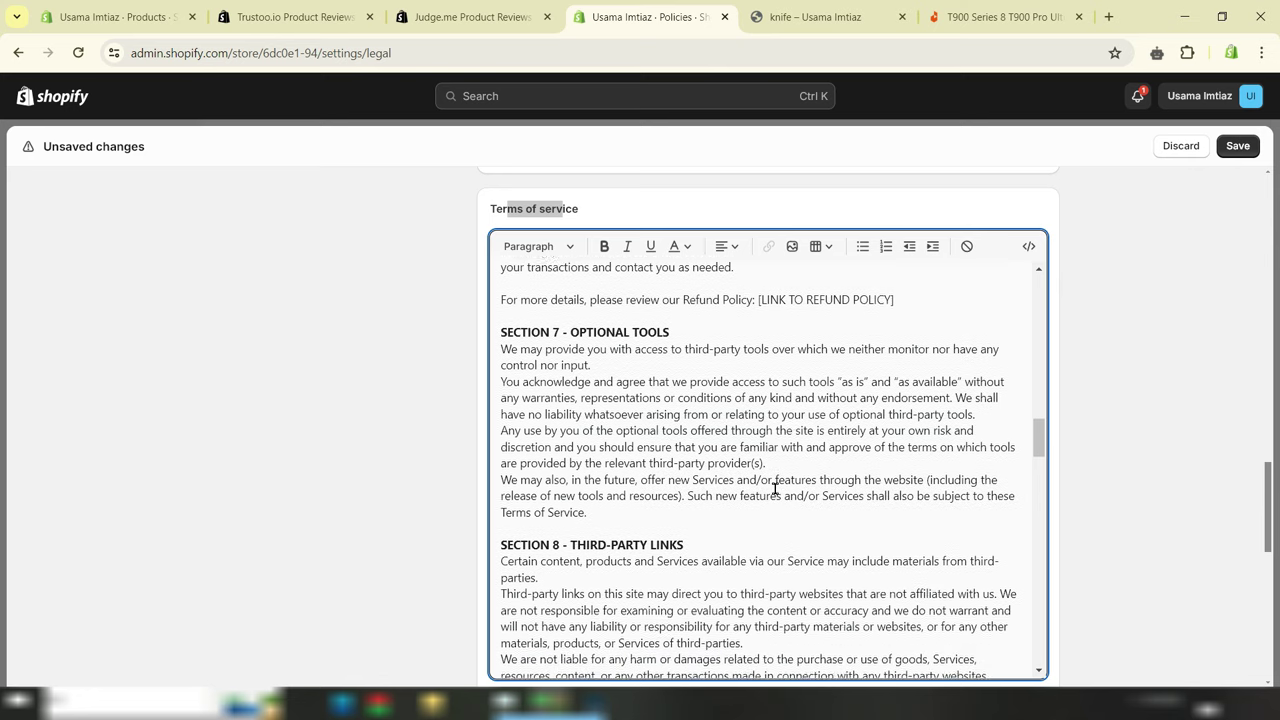
{"action": "scroll", "coordinate": [617, 476], "scroll_direction": "up", "scroll_amount": 2}
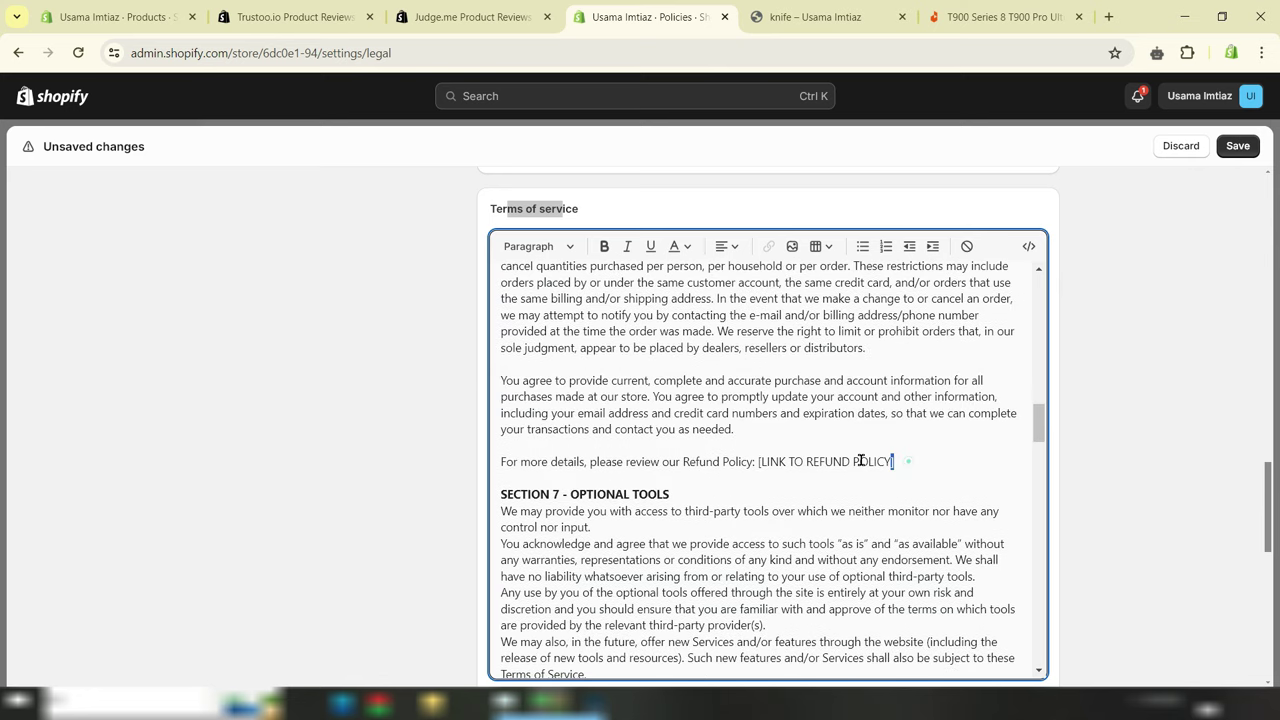
{"action": "left_click_drag", "start_coordinate": [896, 462], "coordinate": [491, 463]}
{"action": "key", "text": "BackSpace"}
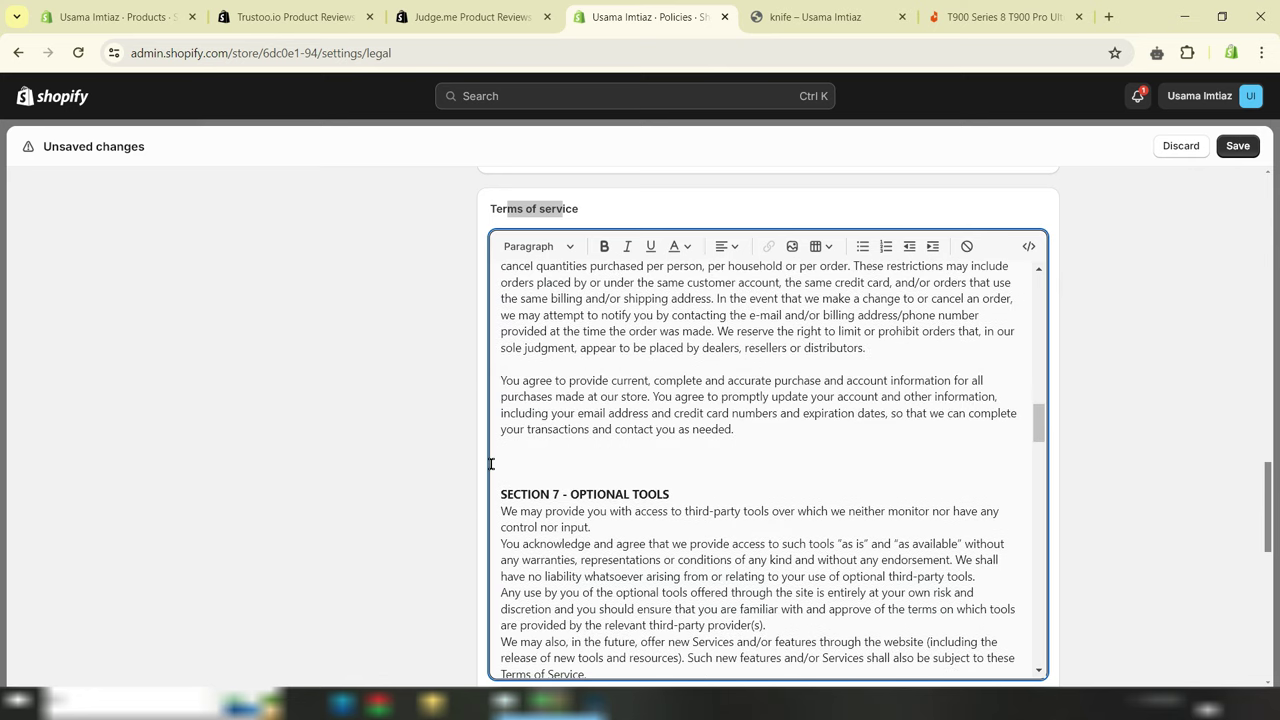
{"action": "key", "text": "BackSpace"}
{"action": "key", "text": "BackSpace"}
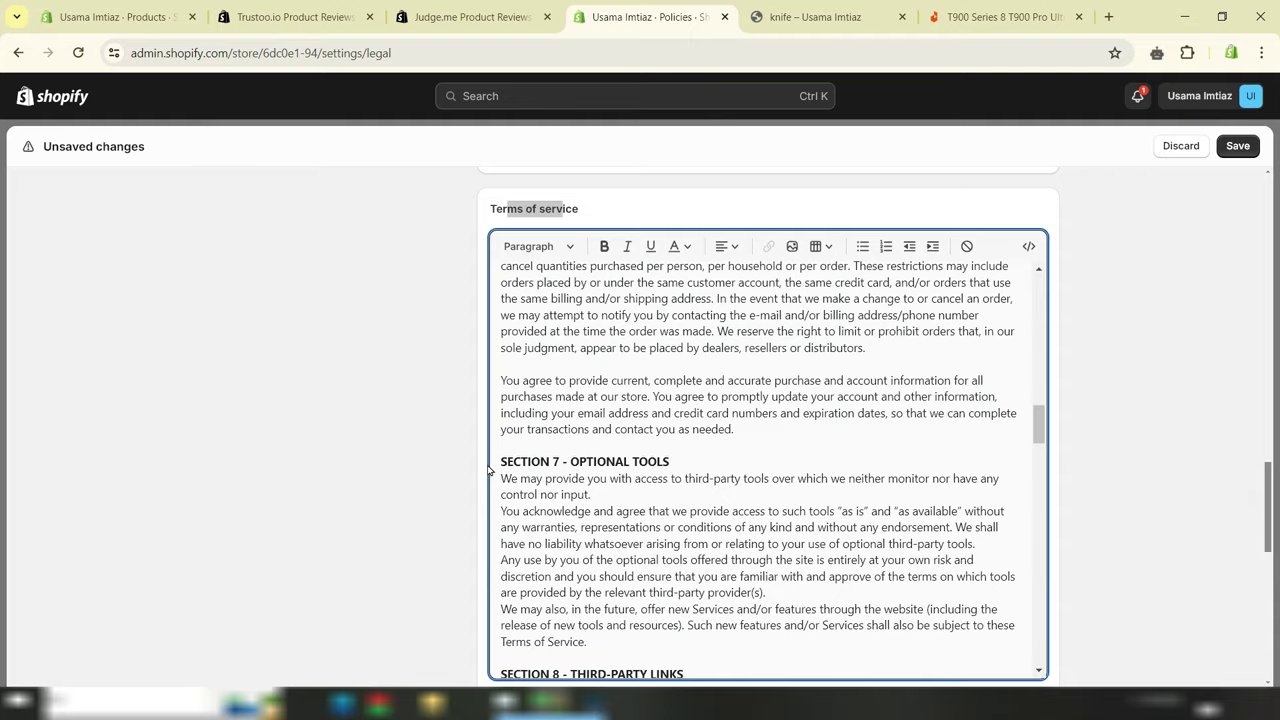
{"action": "scroll", "coordinate": [687, 455], "scroll_direction": "down", "scroll_amount": 10}
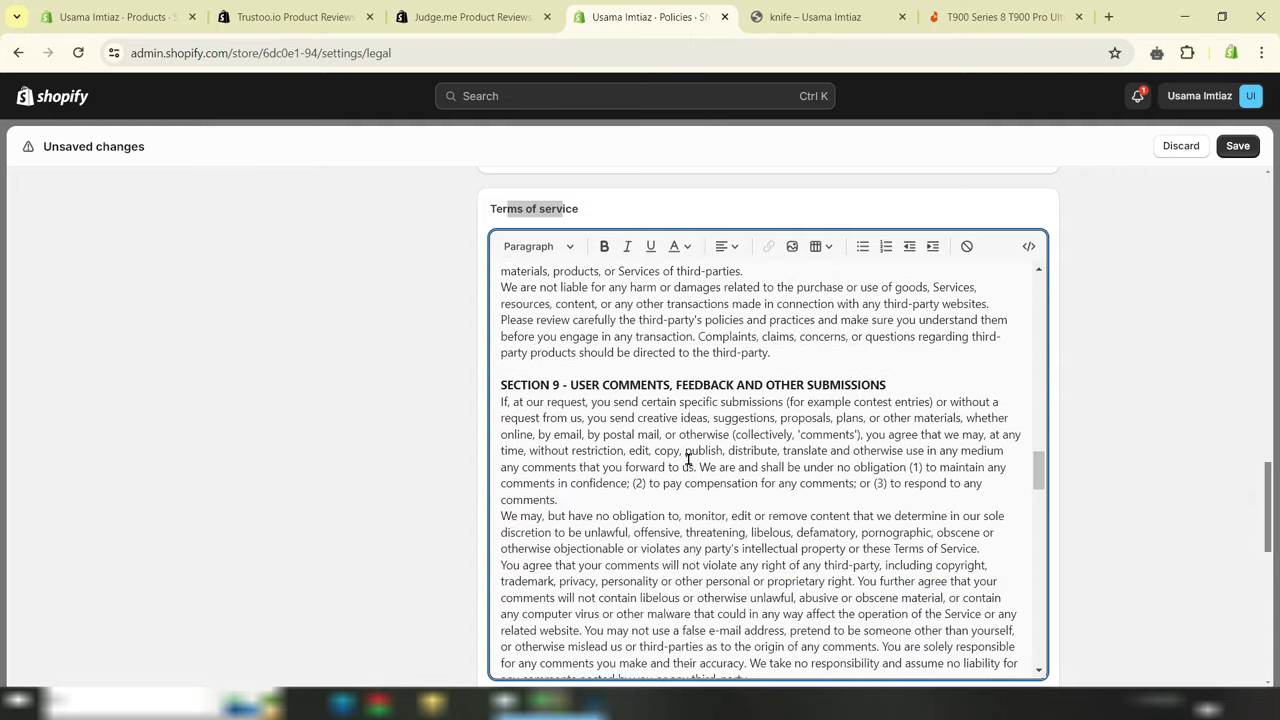
{"action": "scroll", "coordinate": [687, 458], "scroll_direction": "down", "scroll_amount": 15}
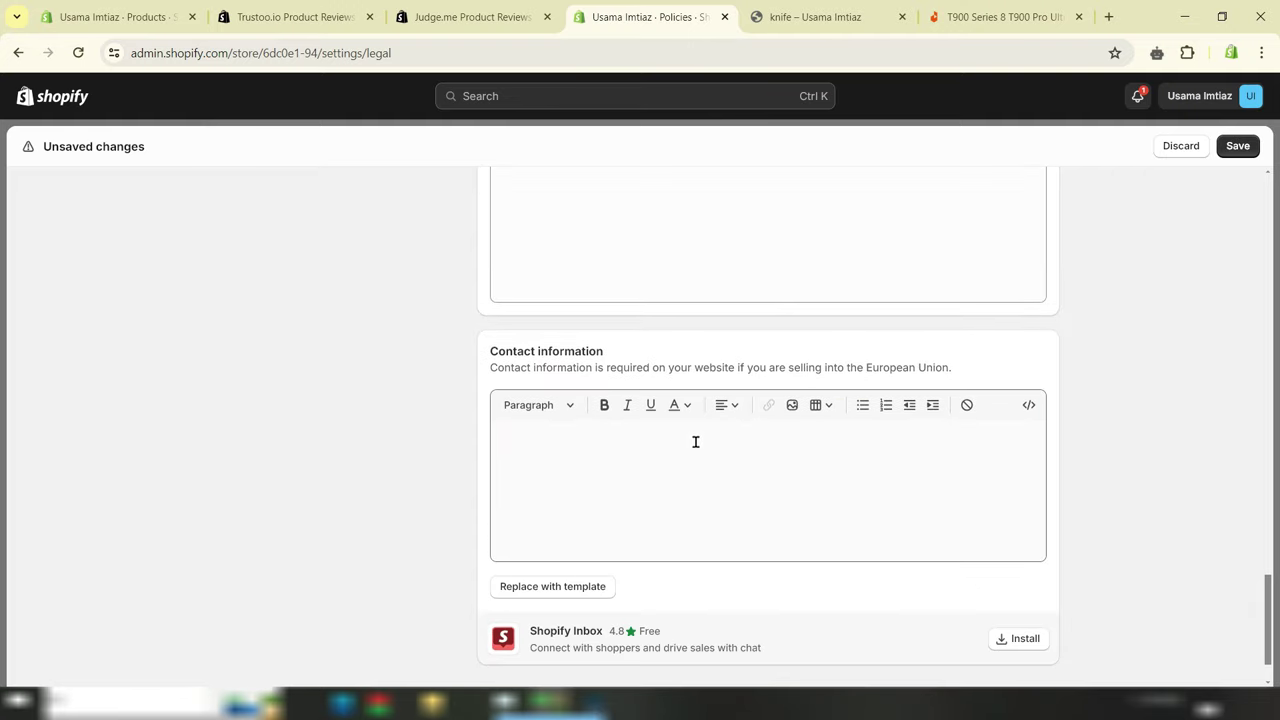
Delete all text below the Section 20 - Contact Information heading, leaving the heading bare.
{"action": "scroll", "coordinate": [968, 449], "scroll_direction": "up", "scroll_amount": 5}
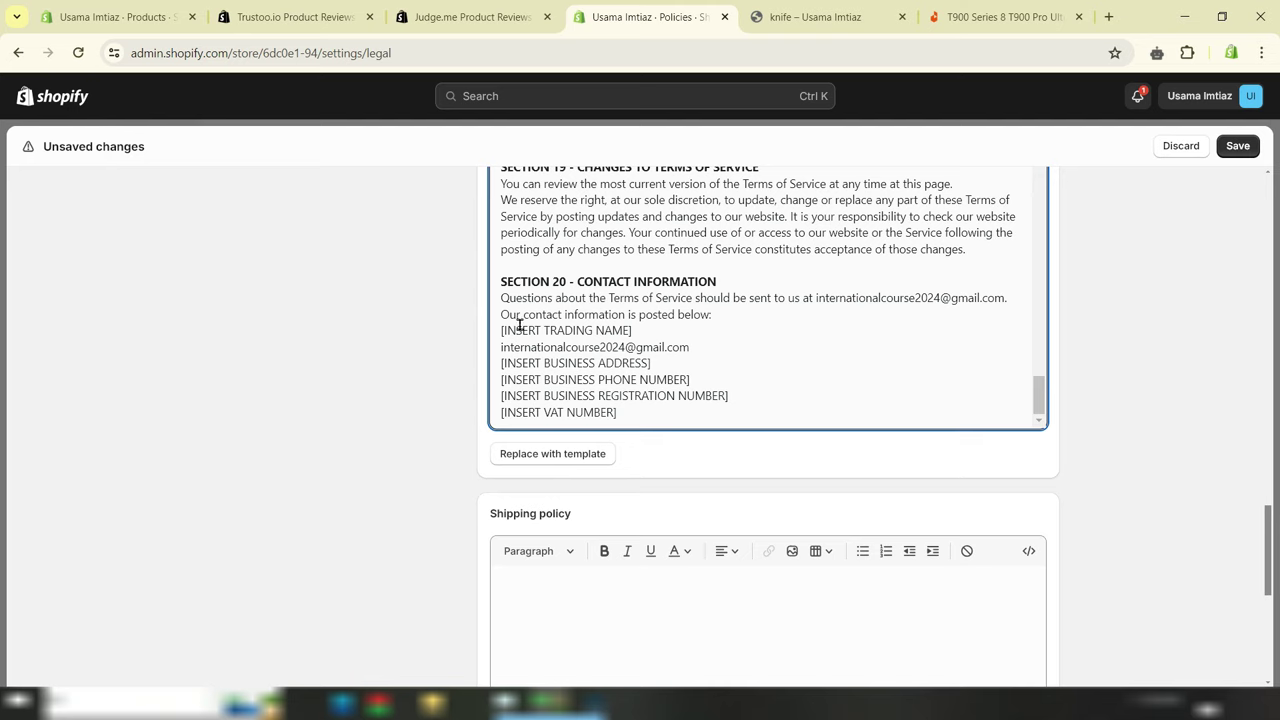
{"action": "left_click_drag", "start_coordinate": [540, 282], "coordinate": [688, 282]}
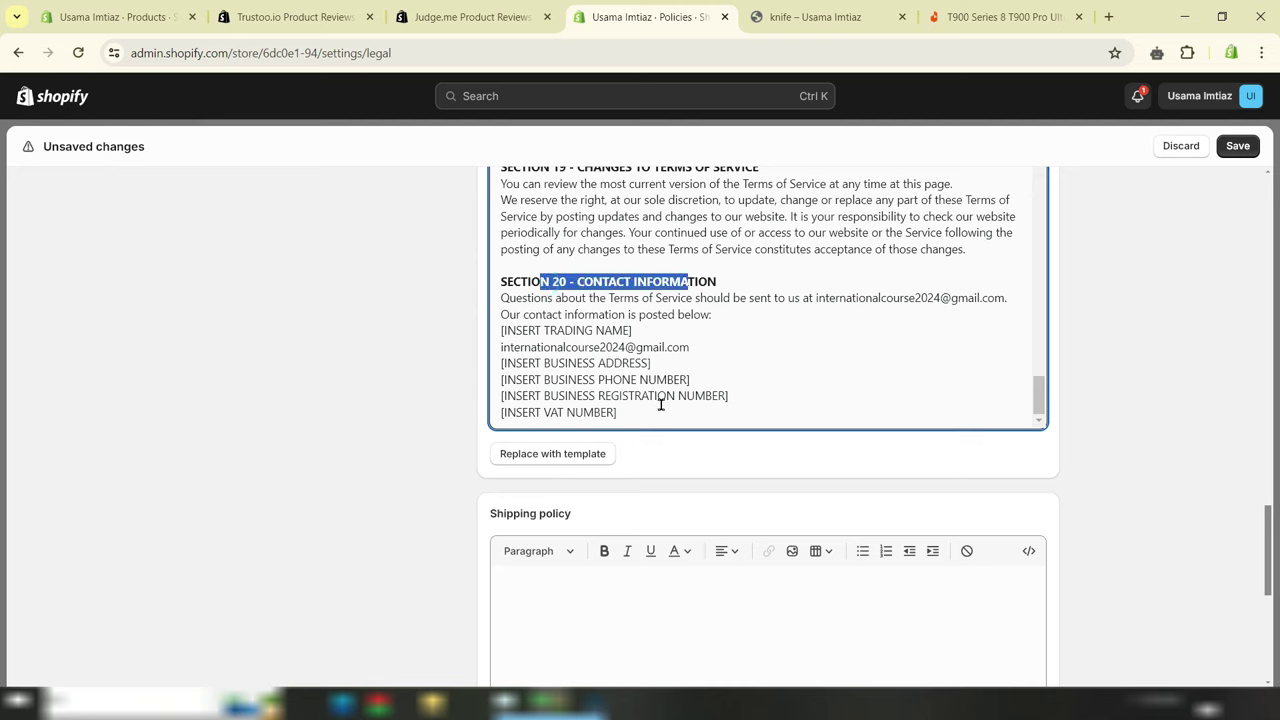
{"action": "left_click_drag", "start_coordinate": [640, 415], "coordinate": [494, 297]}
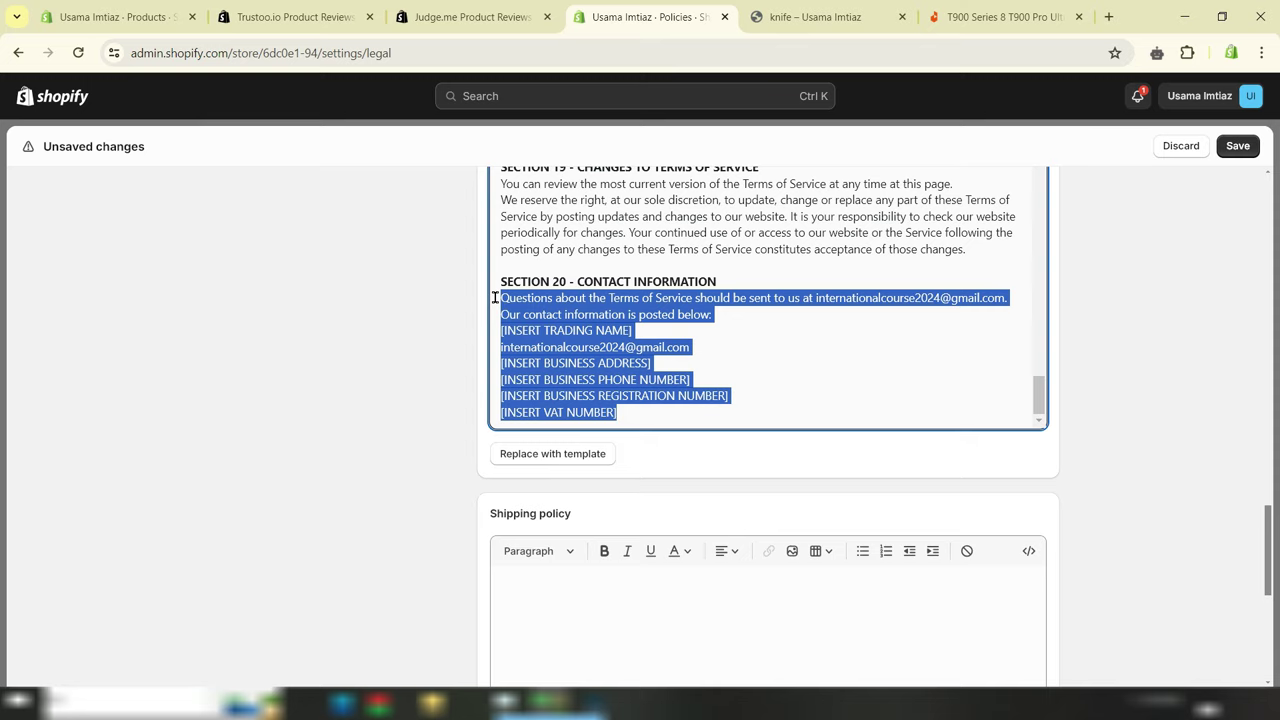
{"action": "key", "text": "BackSpace"}
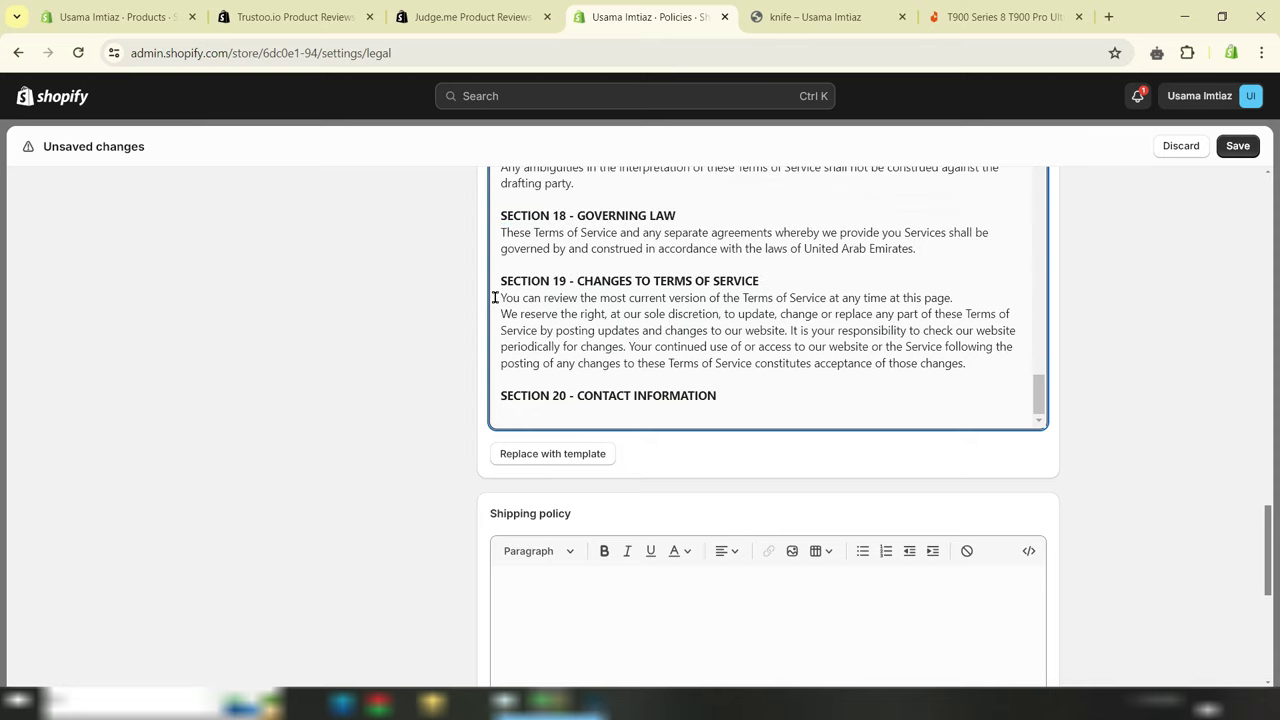
{"action": "scroll", "coordinate": [1152, 477], "scroll_direction": "down", "scroll_amount": 3}
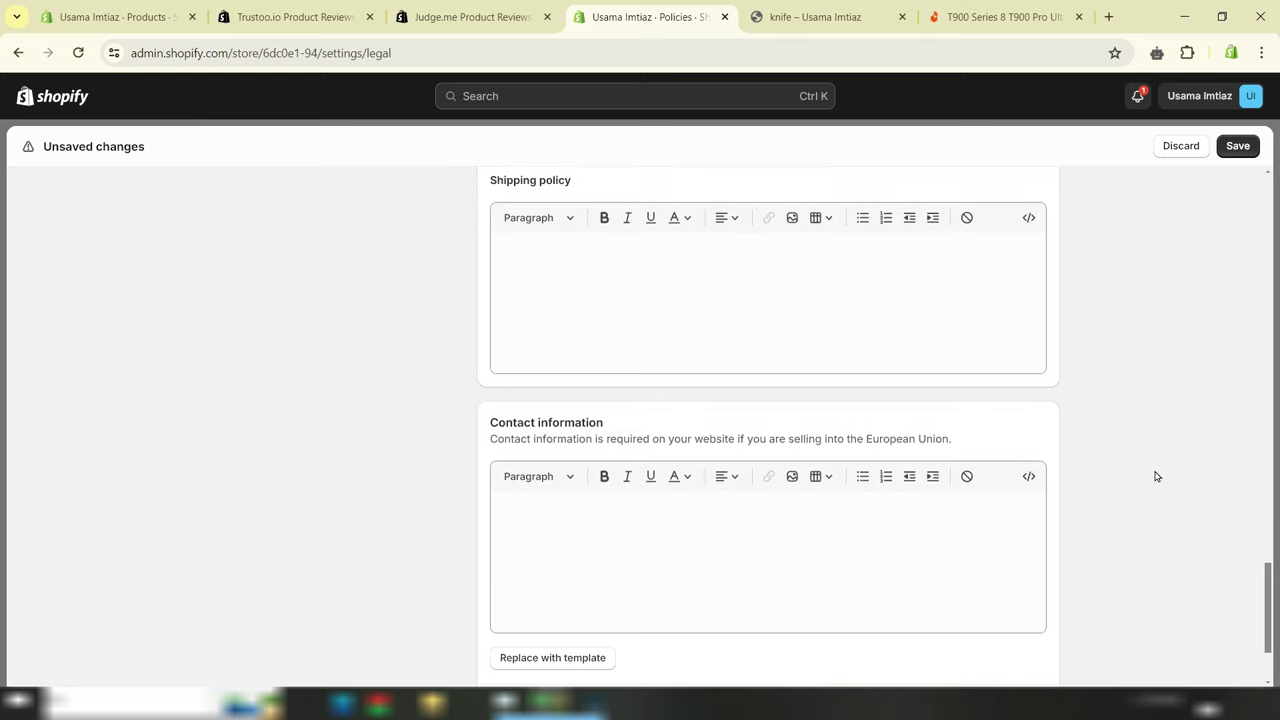
{"action": "scroll", "coordinate": [1096, 380], "scroll_direction": "up", "scroll_amount": 1}
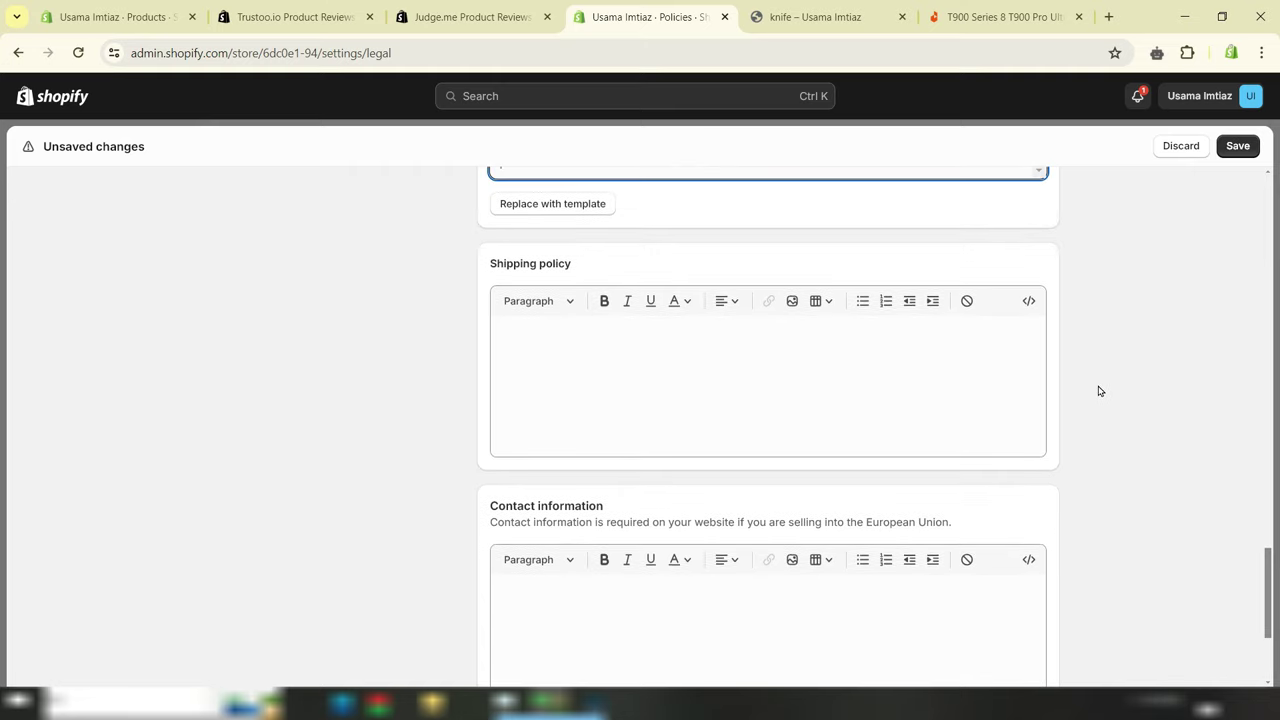